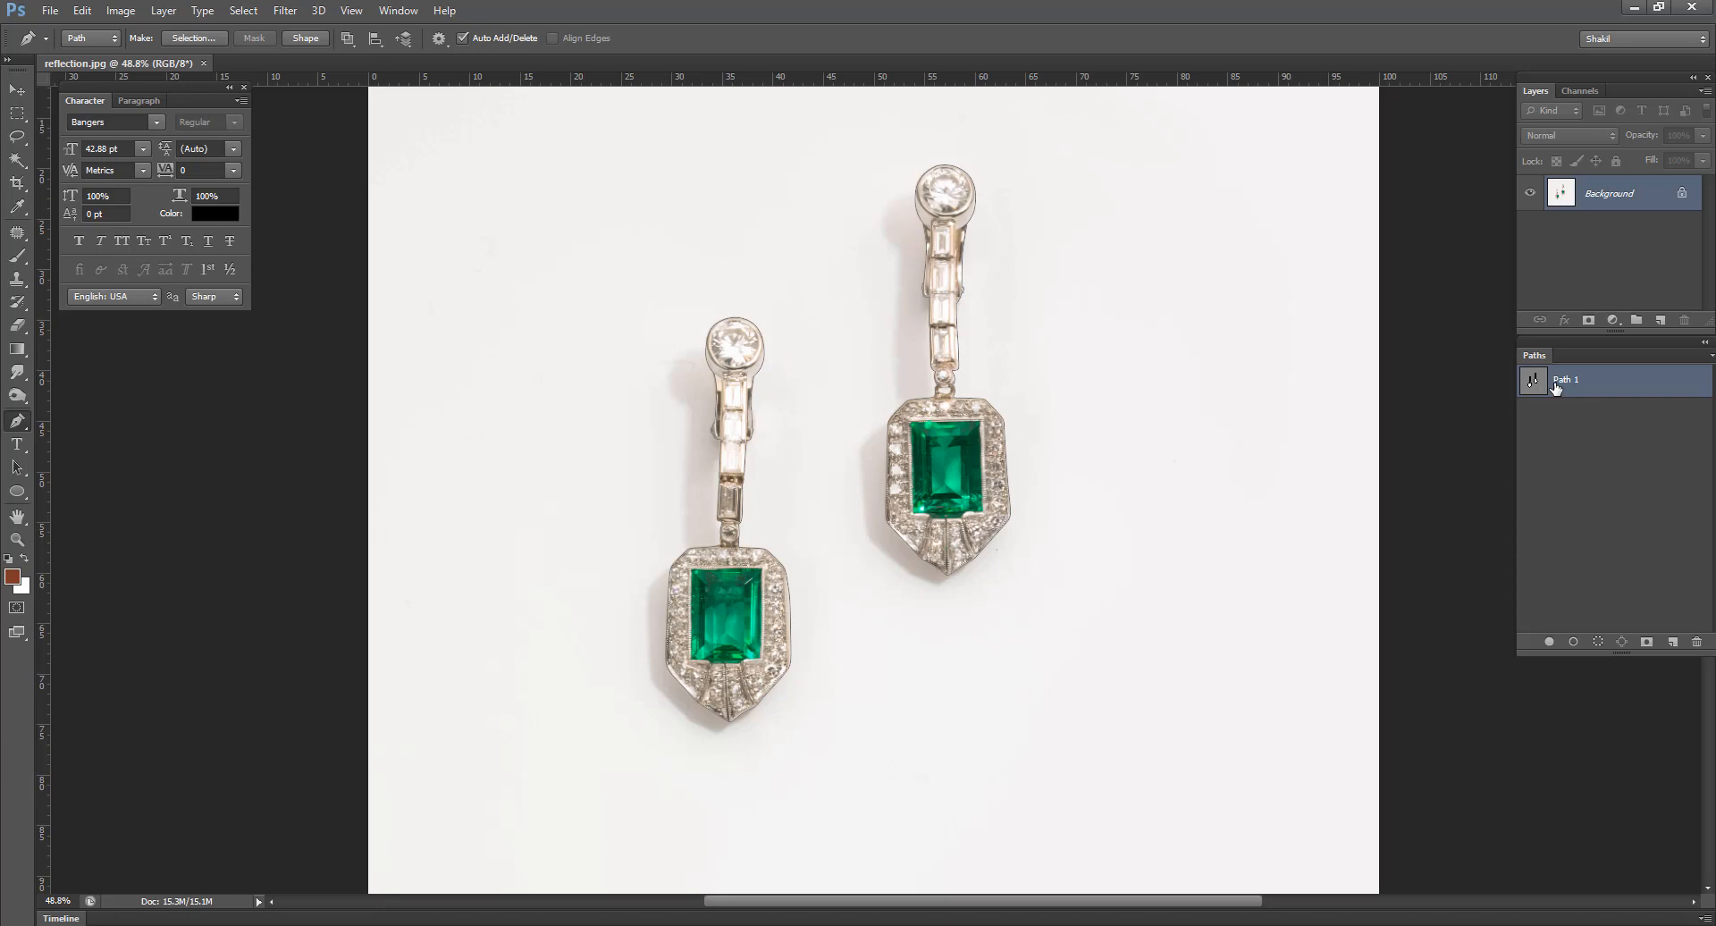
- Place two horizontal guides, one at the lower tip of each earring
left_click(1562, 482)
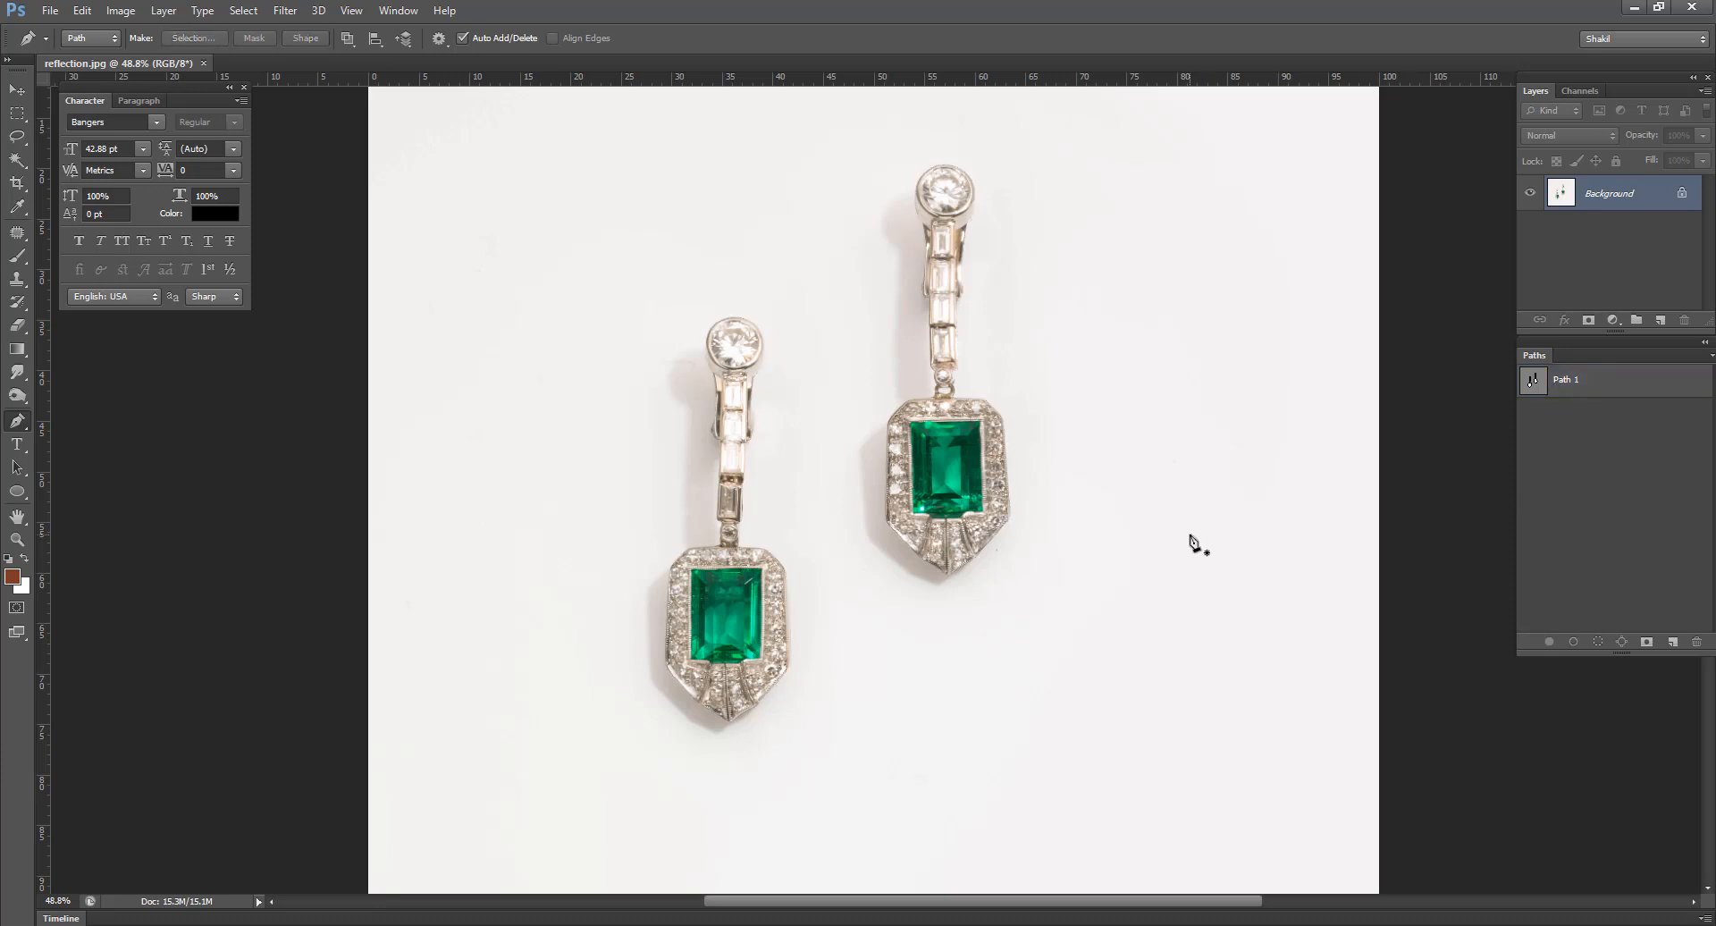
scroll(1188, 543, "up", 1)
scroll(1068, 518, "down", 3)
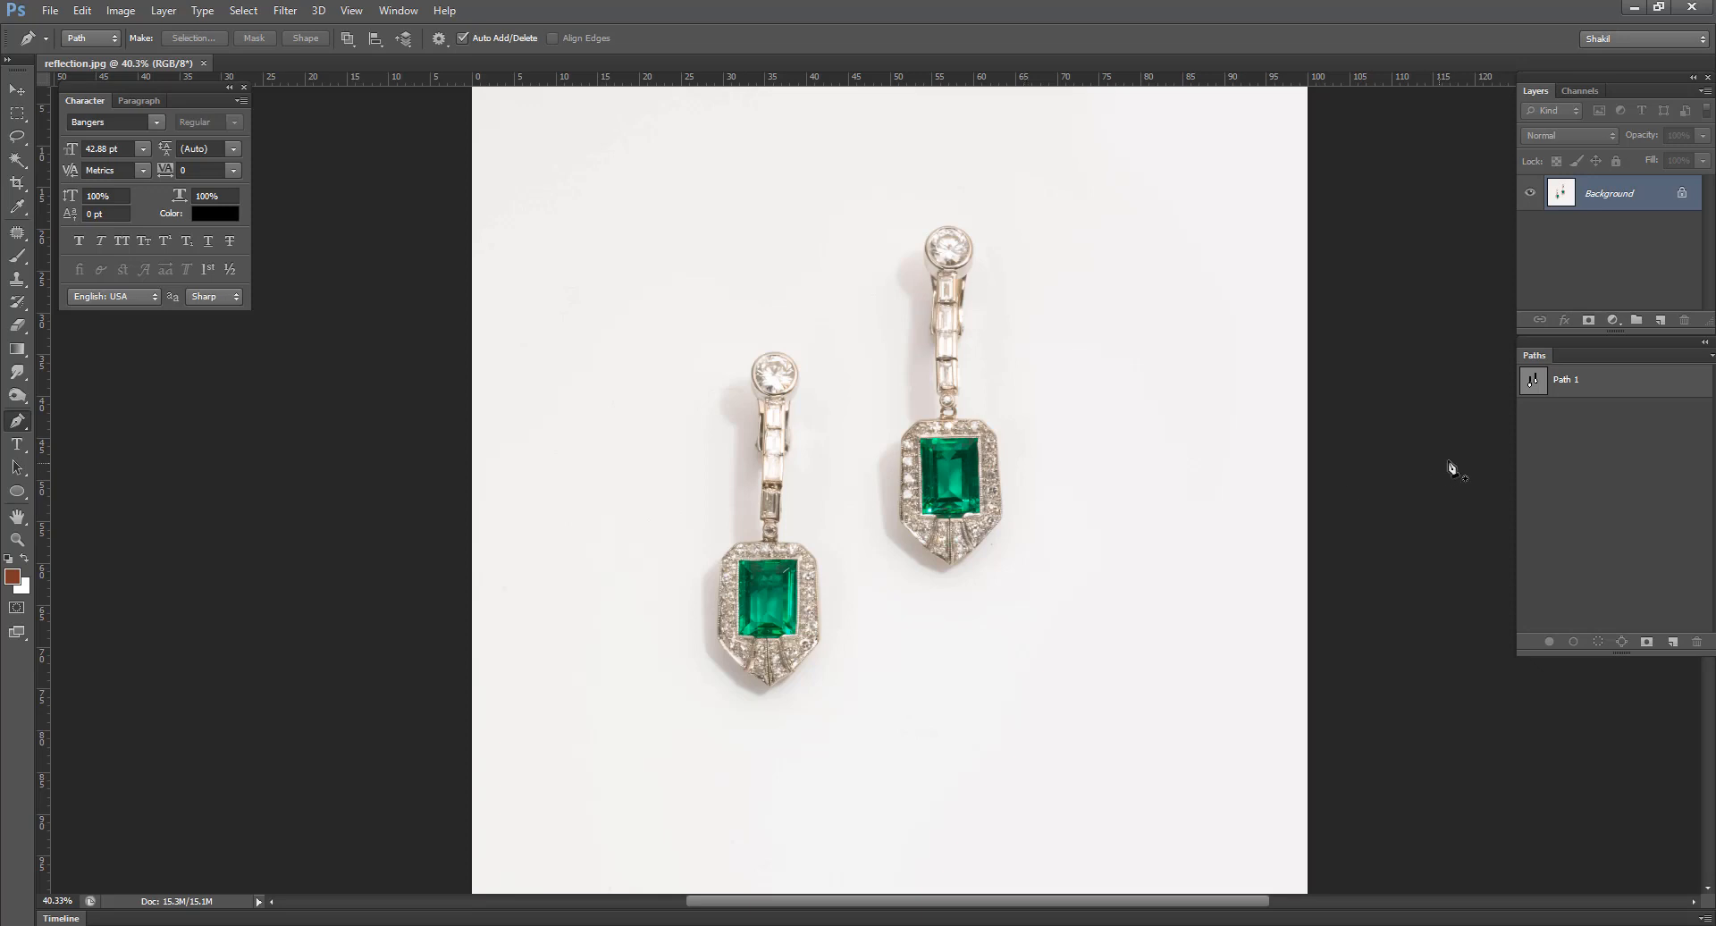
left_click(1570, 394)
left_click(1573, 439)
mouse_move(925, 81)
left_mouse_down()
mouse_move(1063, 582)
mouse_move(1064, 566)
left_mouse_up()
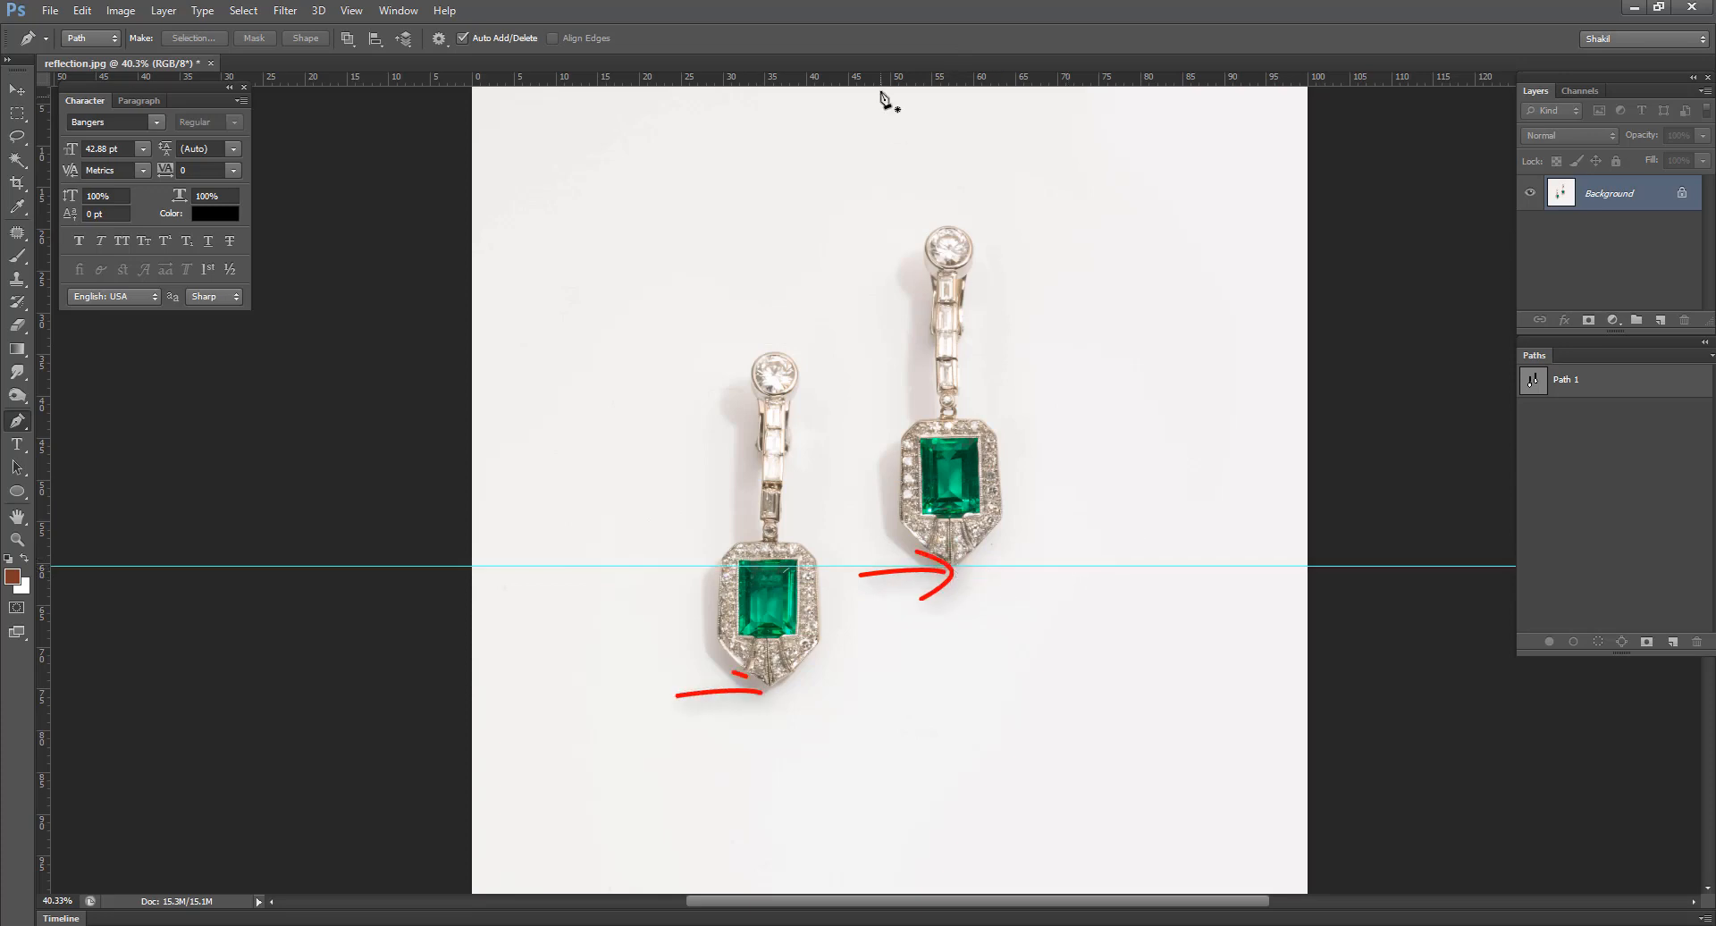
mouse_move(888, 79)
left_mouse_down()
mouse_move(888, 286)
mouse_move(801, 686)
left_mouse_up()
- Cut the left earring's outline out of Path 1 and paste it into a new separate path
left_click(1609, 389)
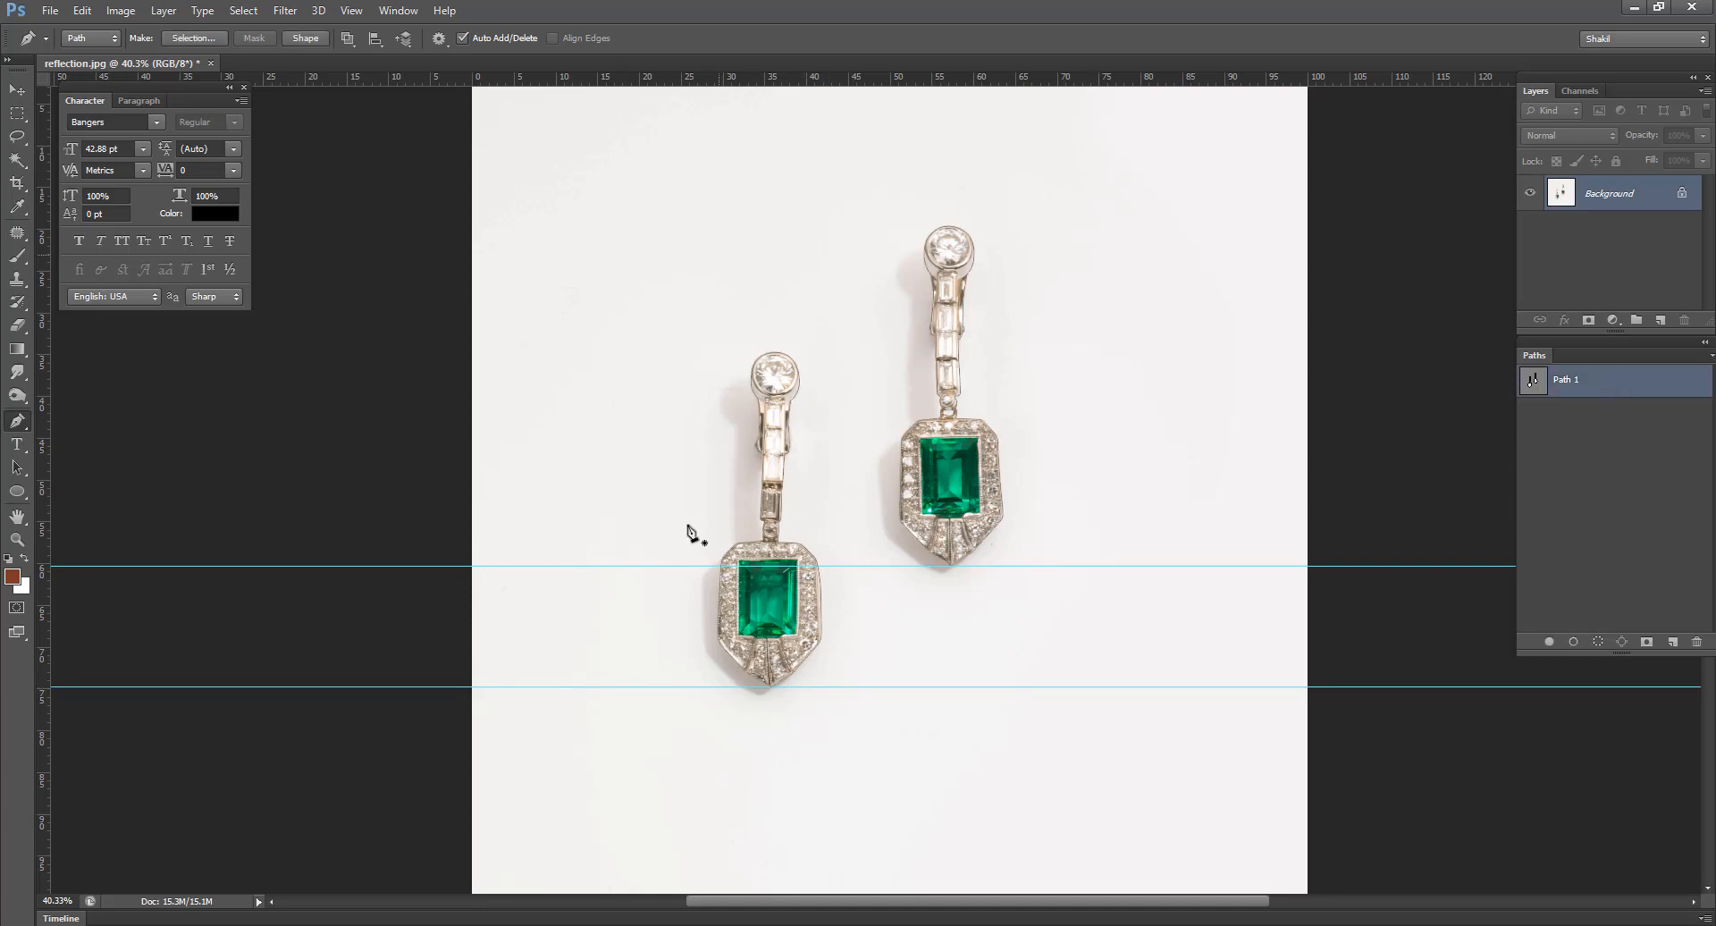
left_click(1639, 448)
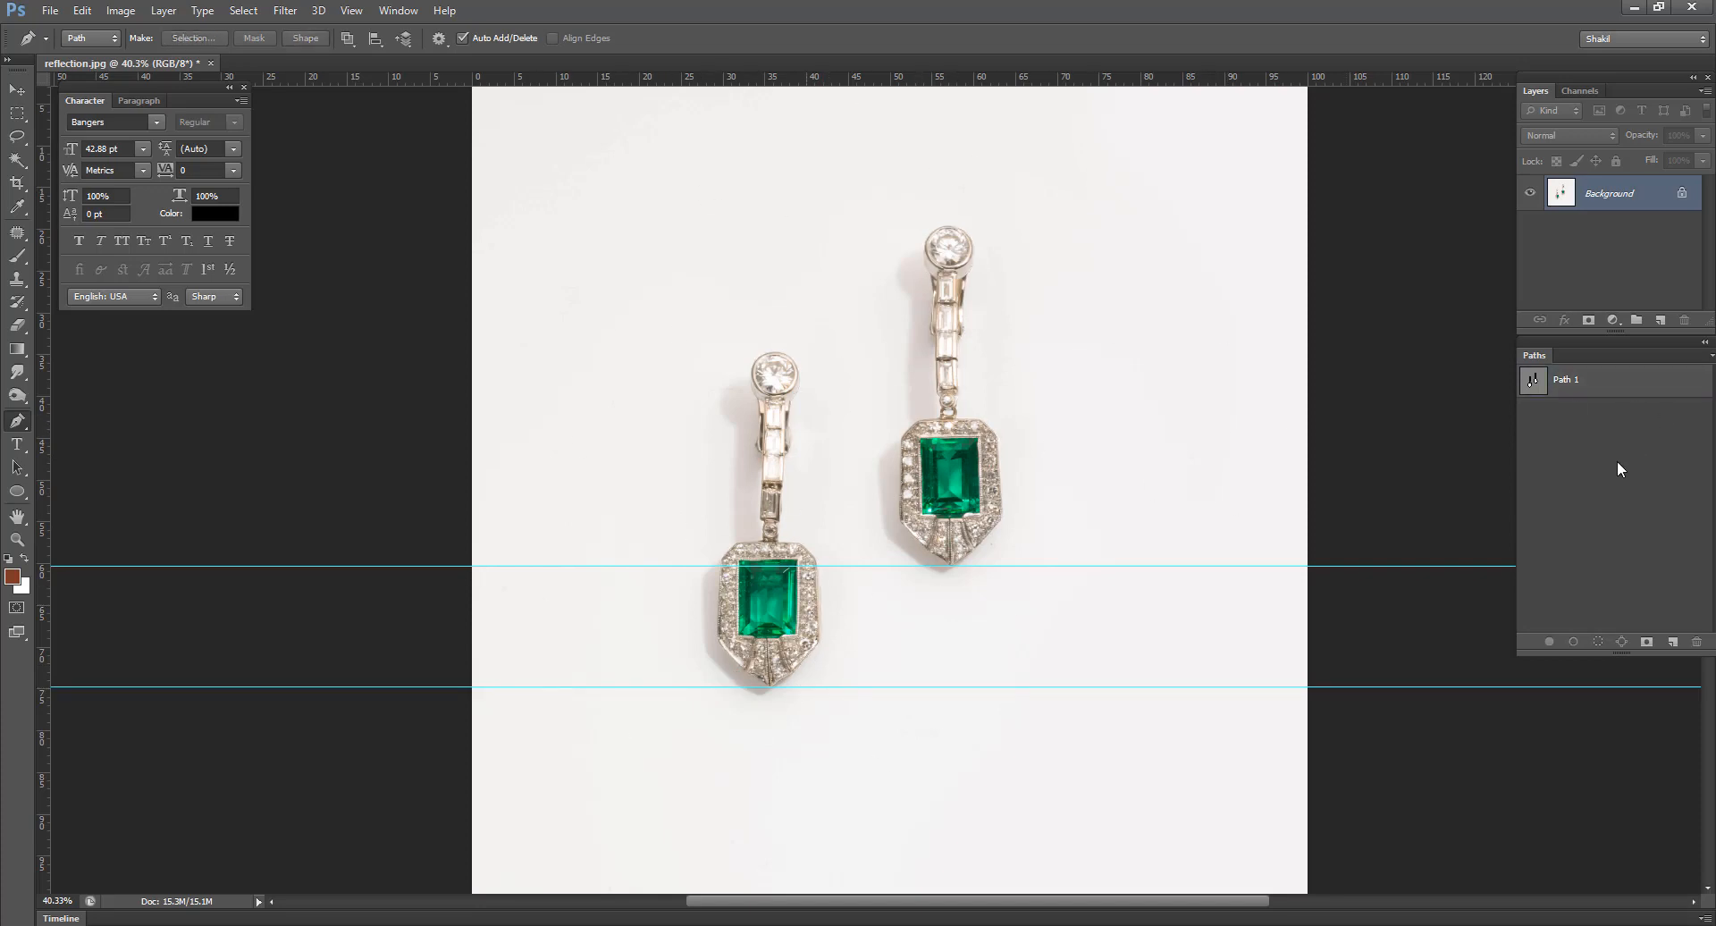
left_click(1562, 386)
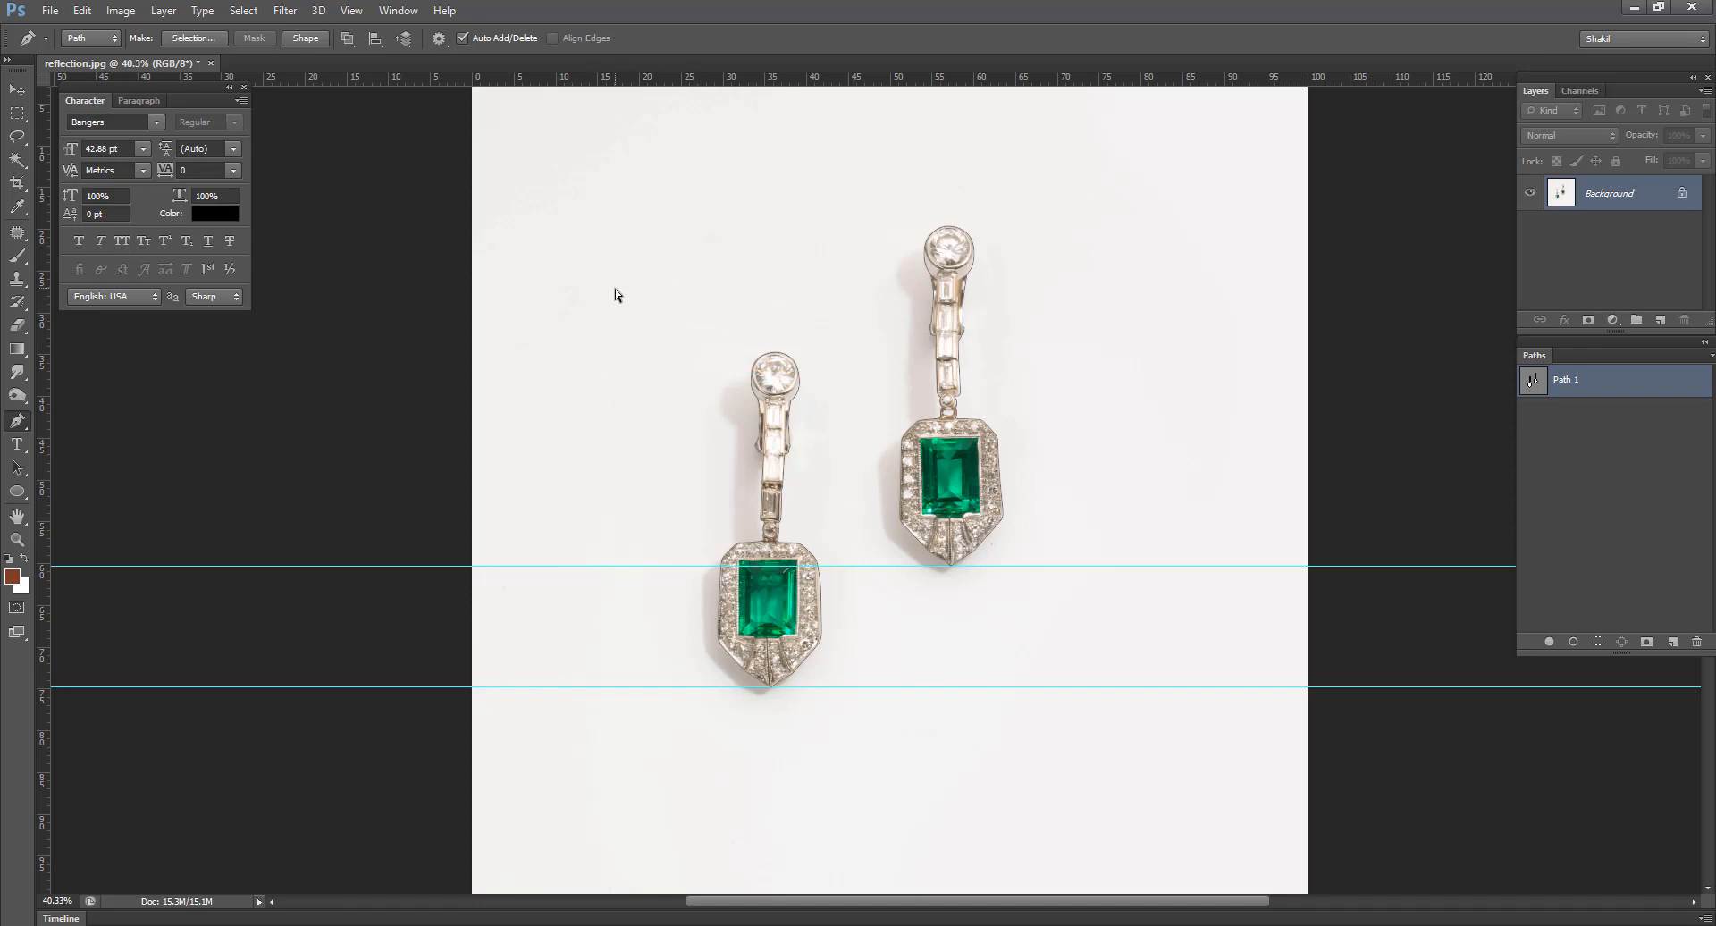
left_click_drag(773, 614, 844, 726)
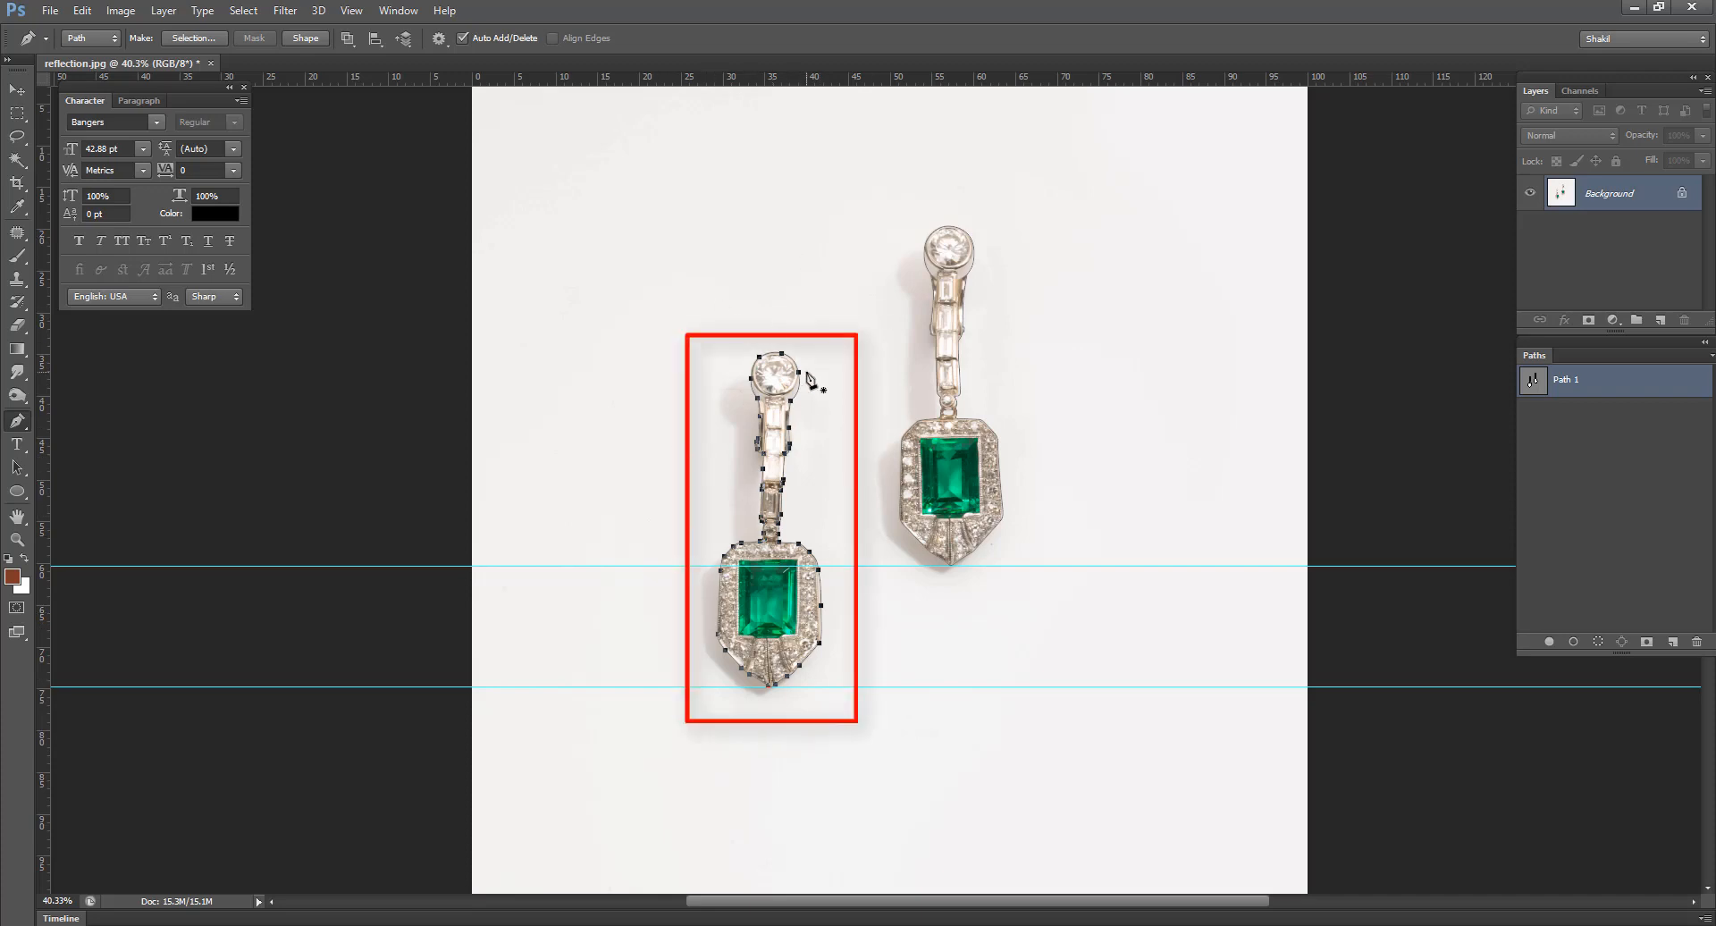
key("ctrl+x")
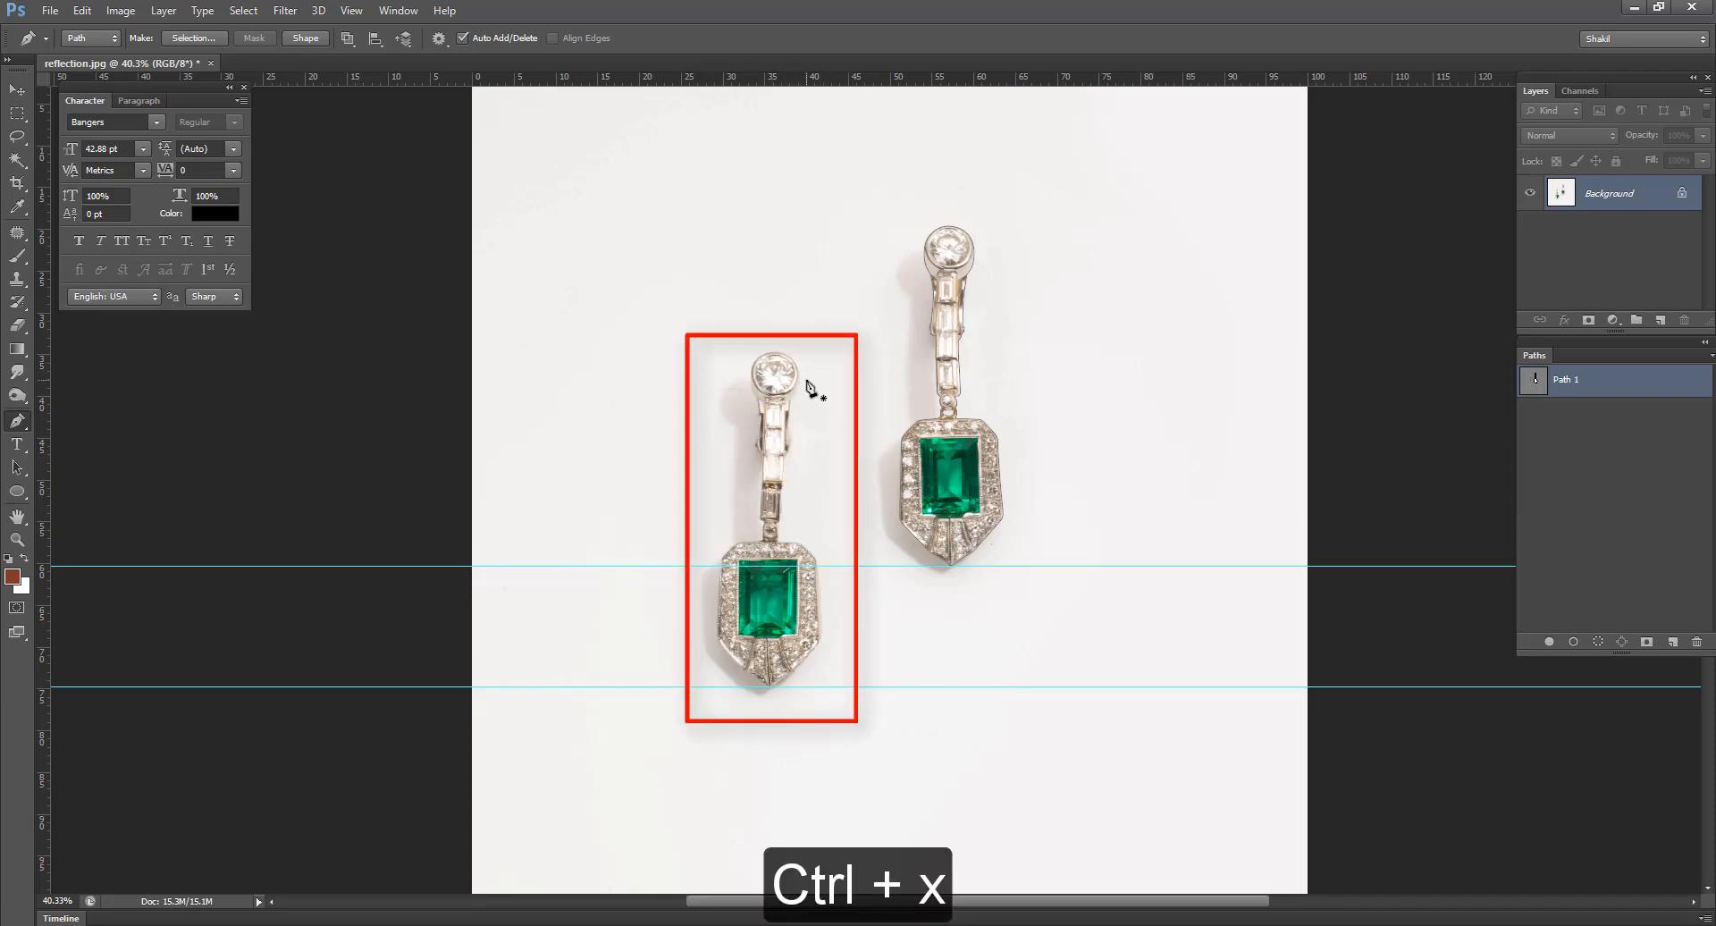
left_click(1672, 644)
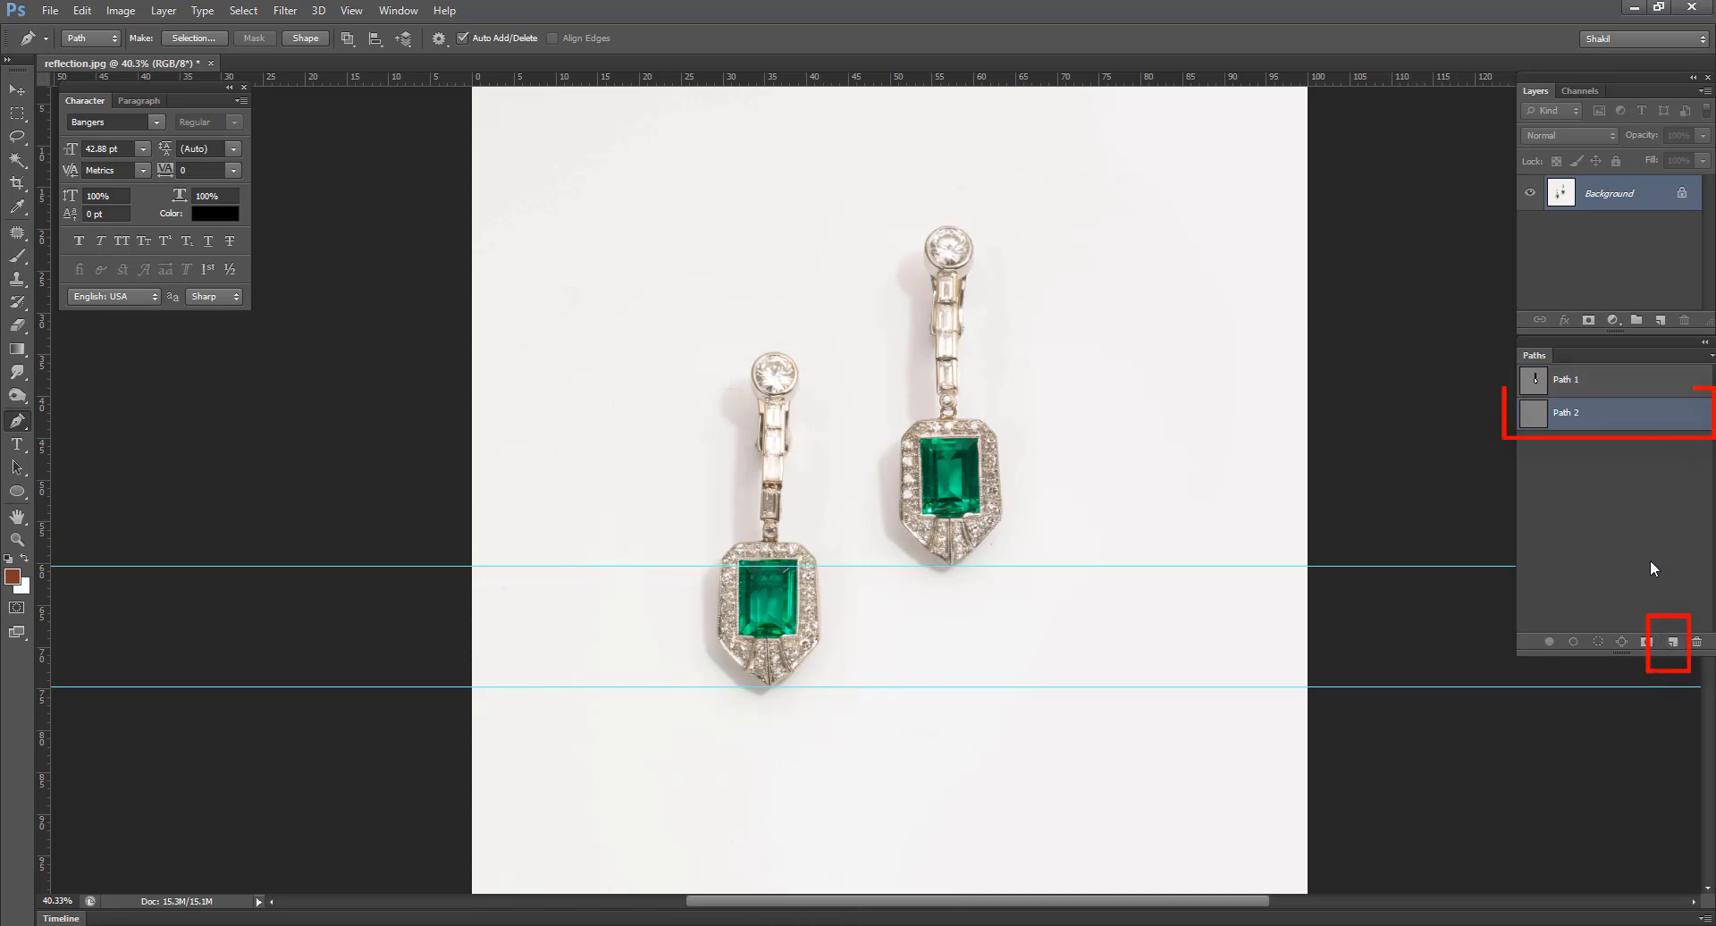
key("ctrl+v")
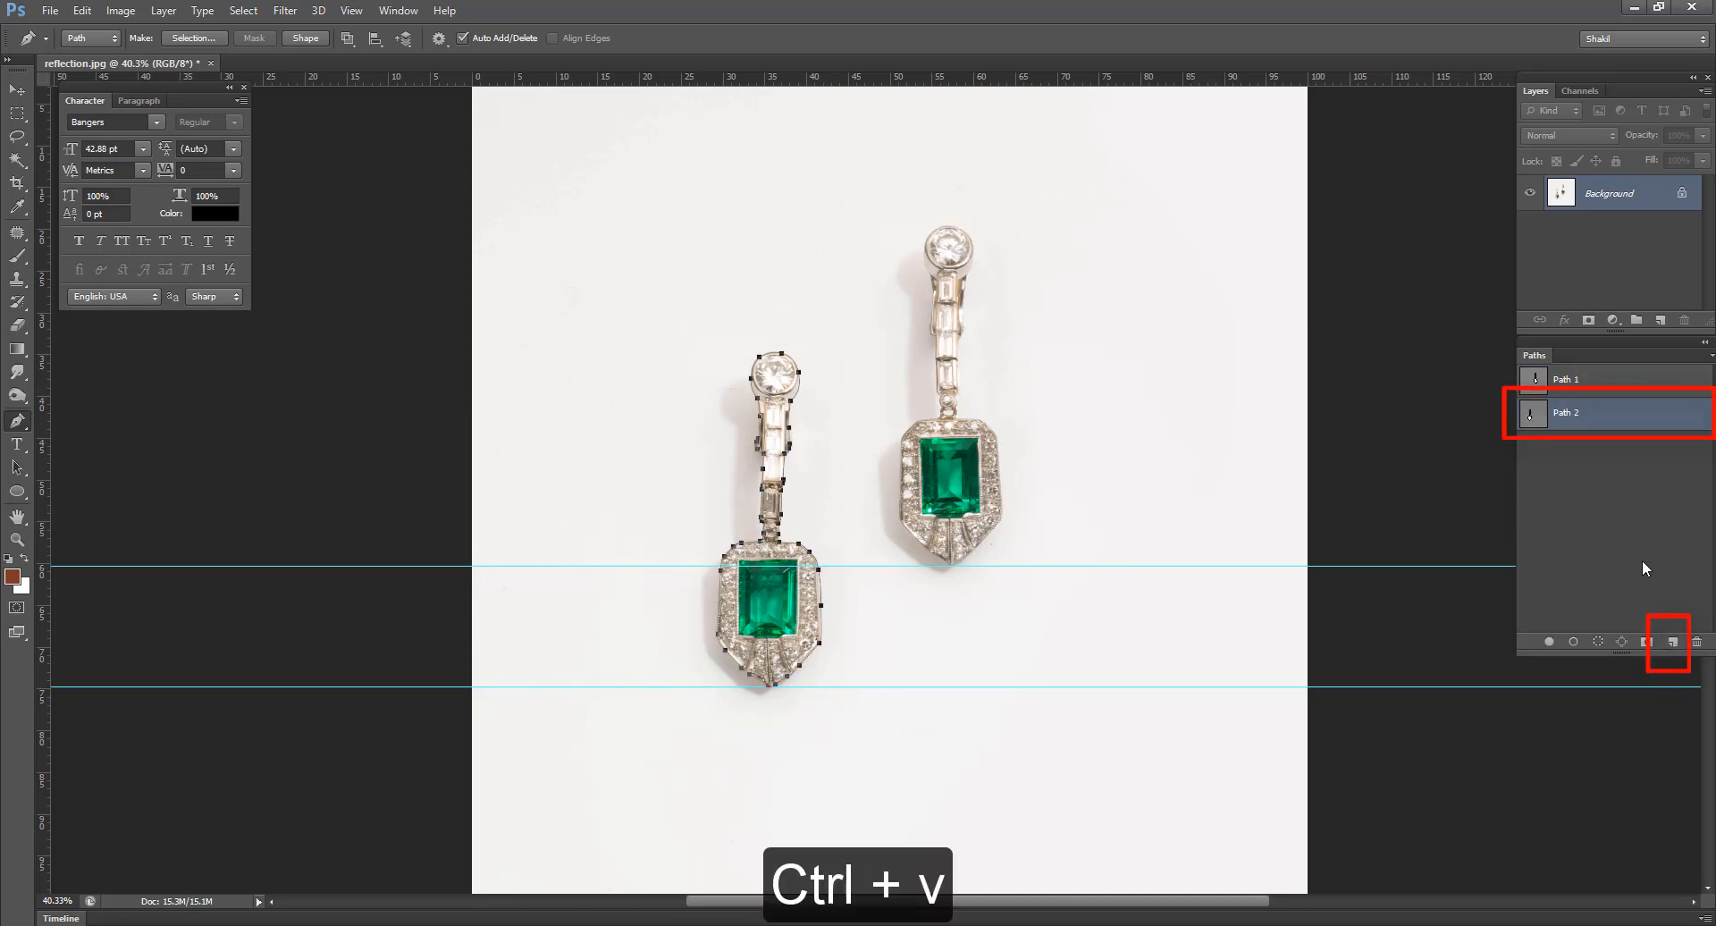
left_click(1627, 524)
- Load Path 1 as a selection and copy the right earring onto its own layer, checking it with the Background hidden
left_click(1534, 381, "ctrl")
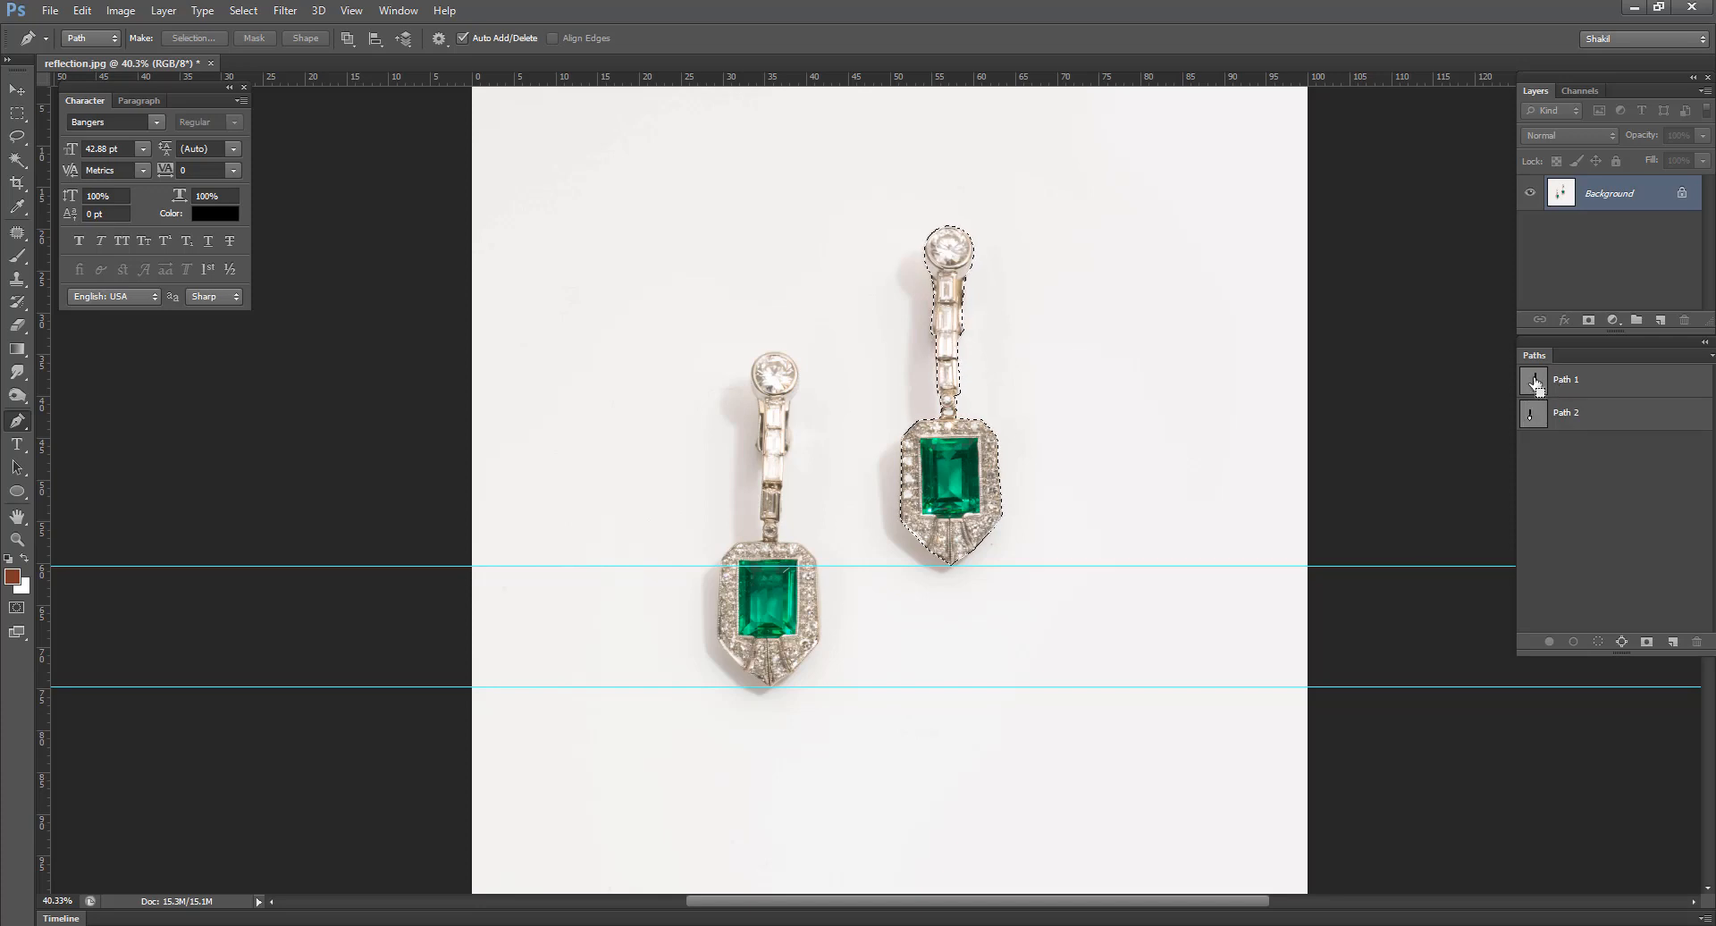
key("ctrl+j")
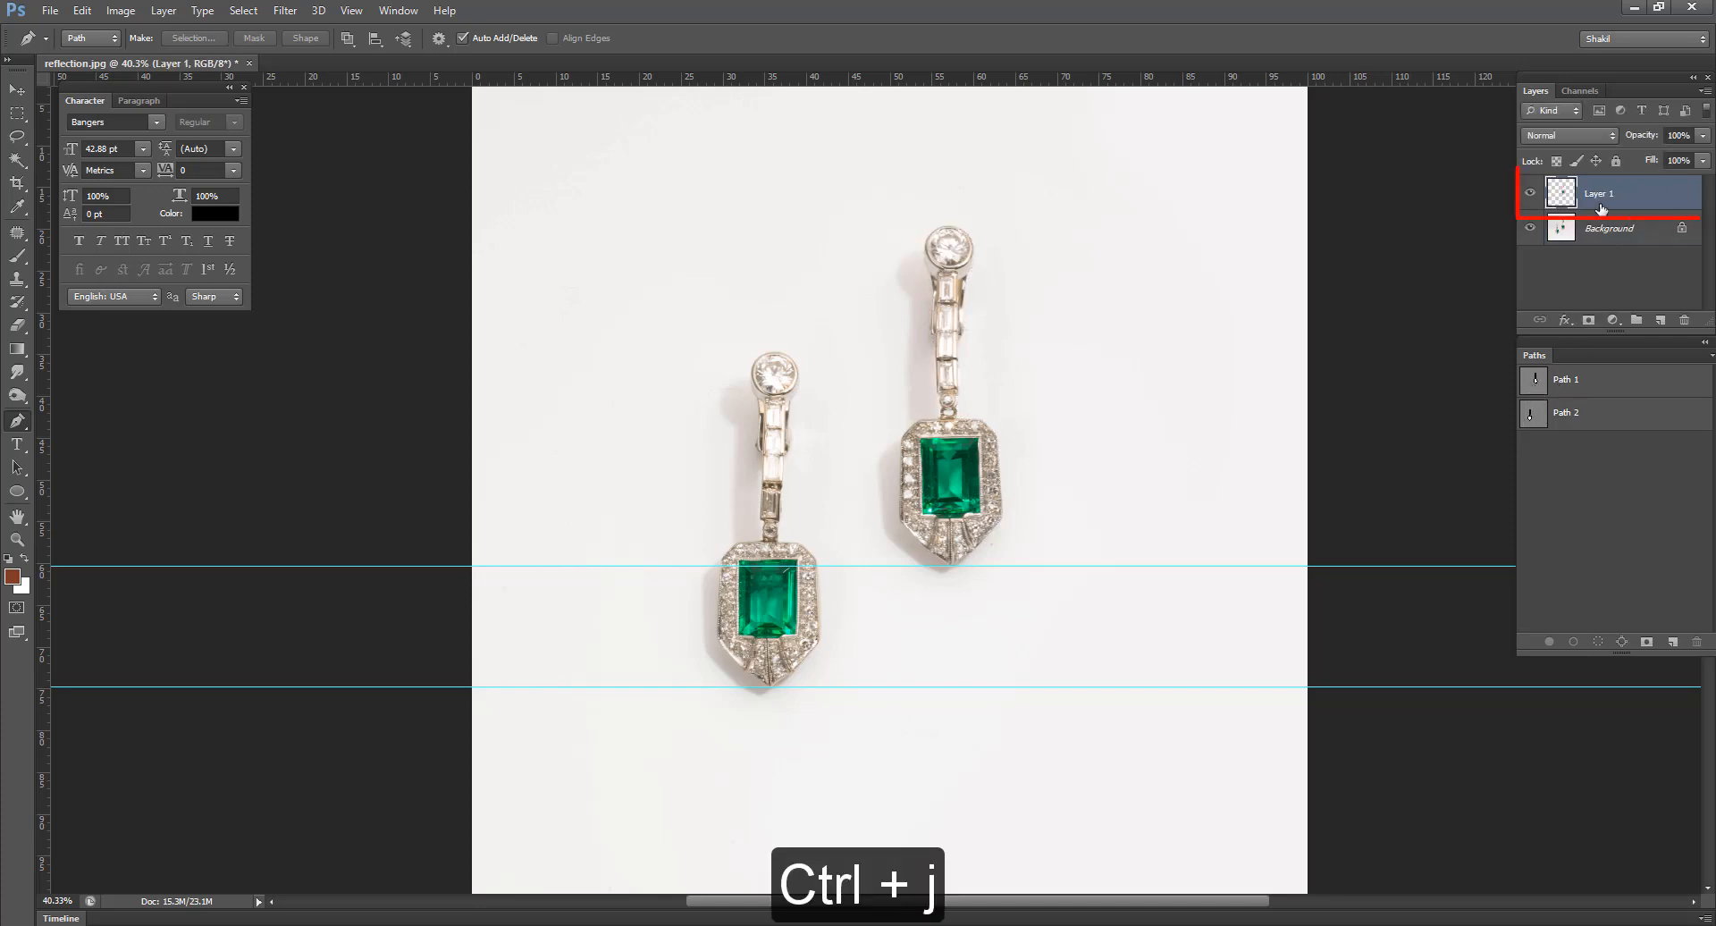
left_click(1531, 228)
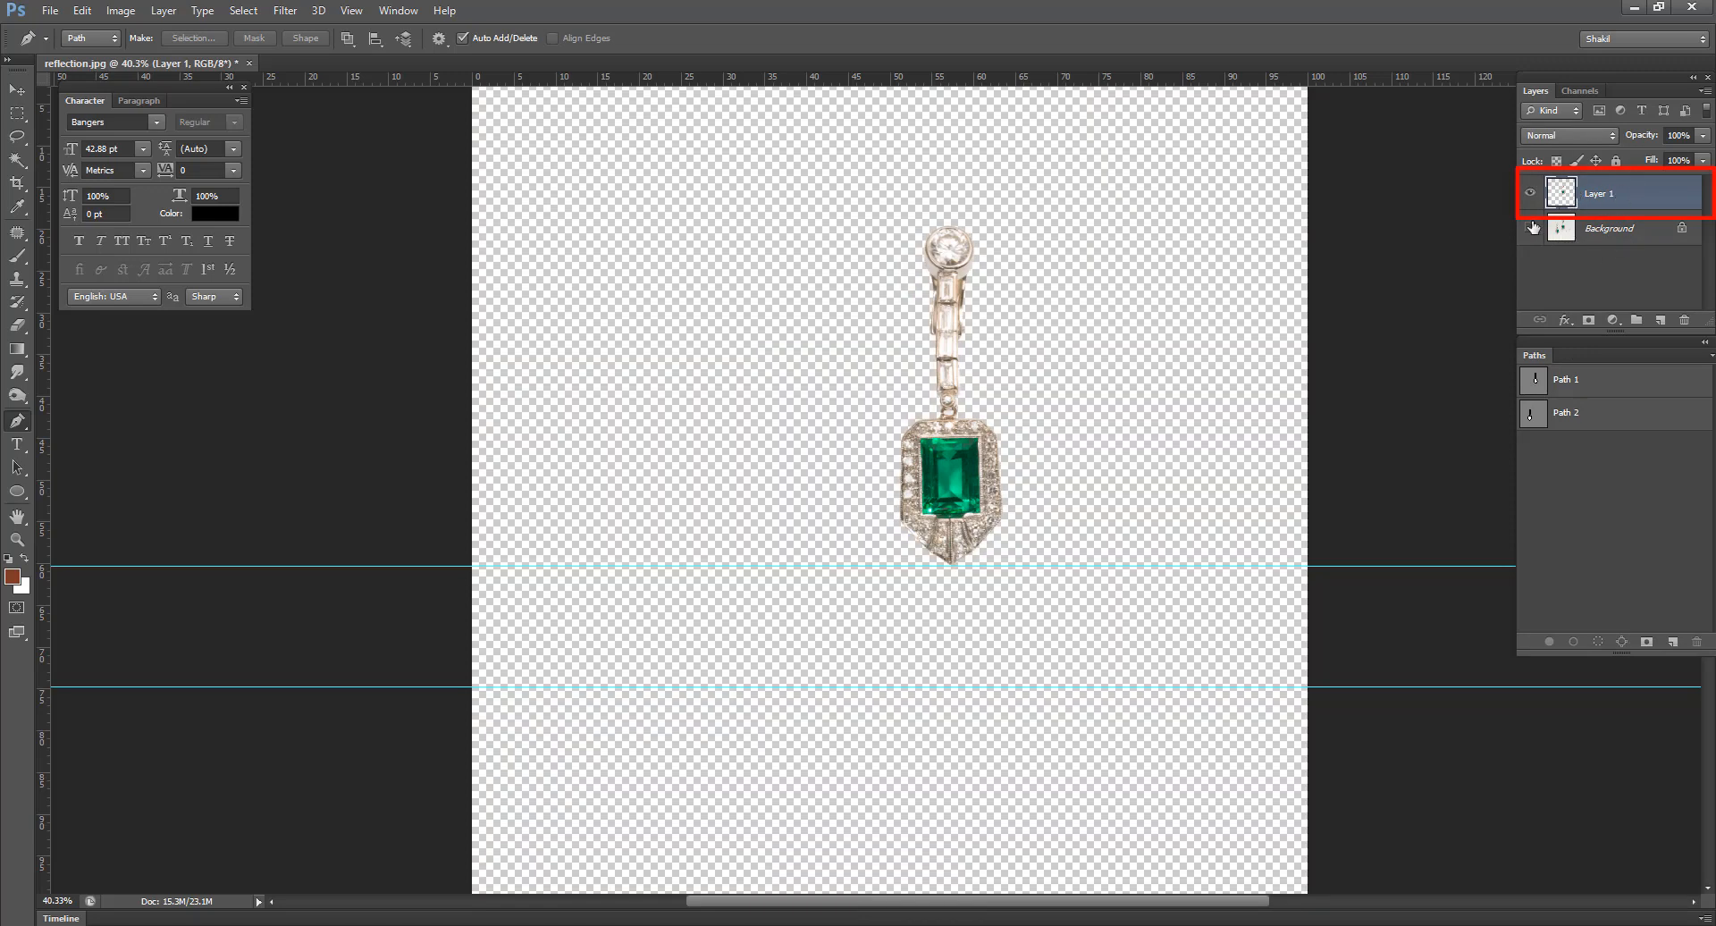
left_click(1531, 228)
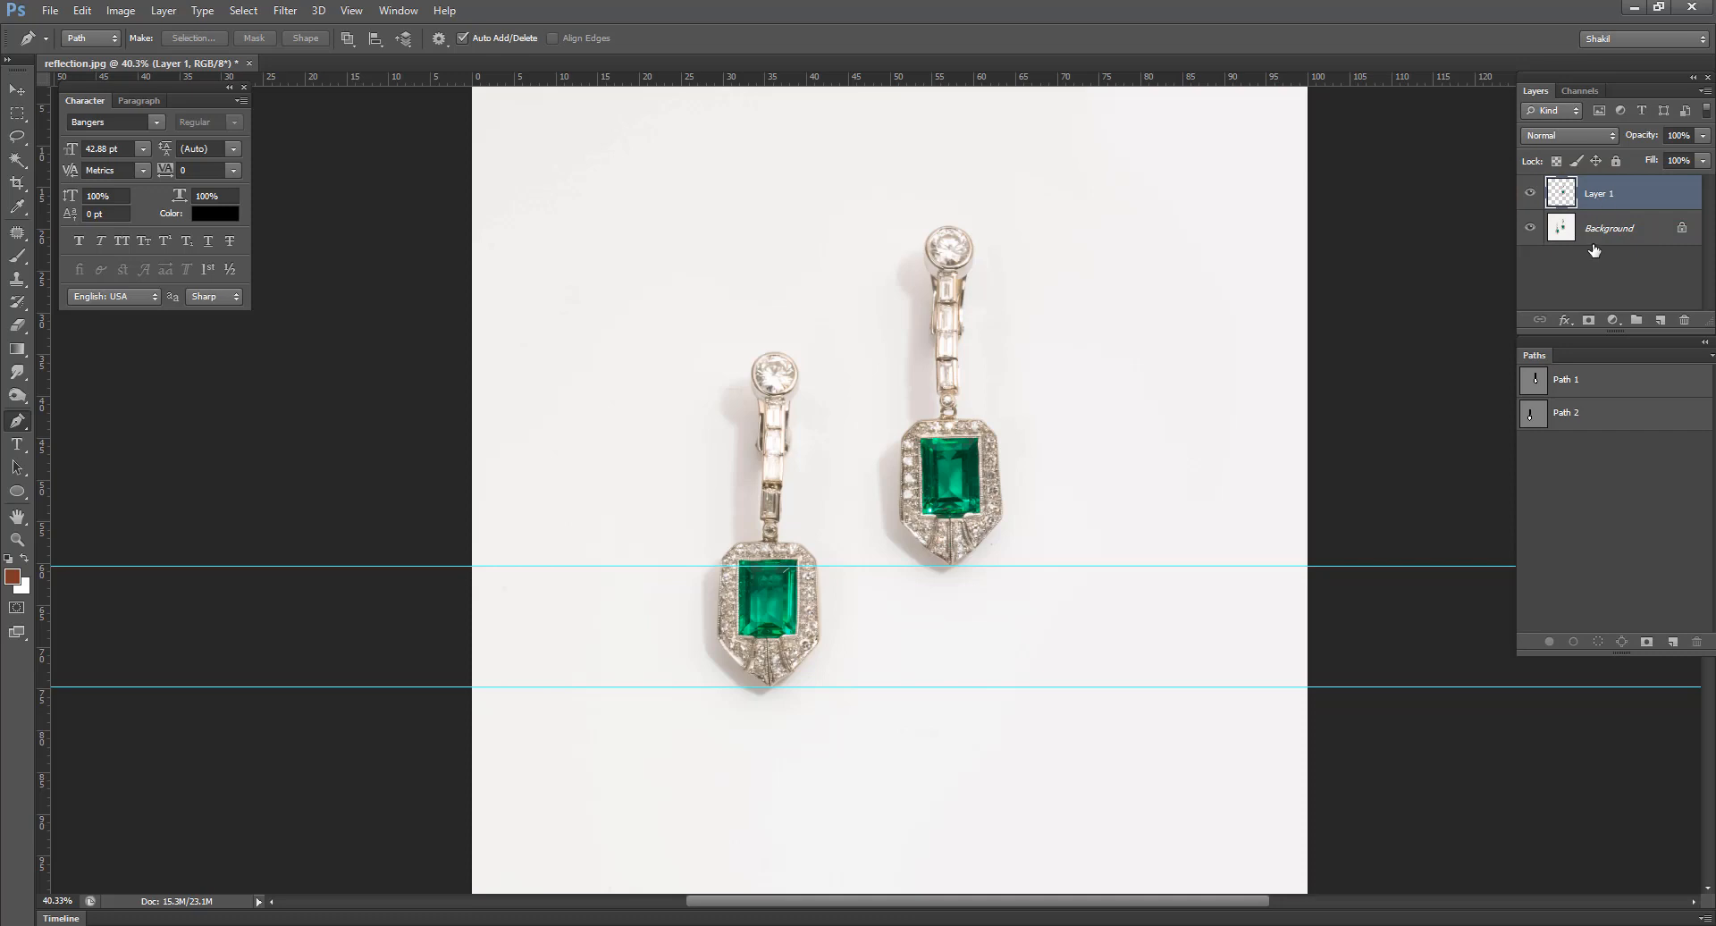
- Load Path 2 as a selection and copy the left earring from the Background layer onto its own layer
left_click(1604, 231)
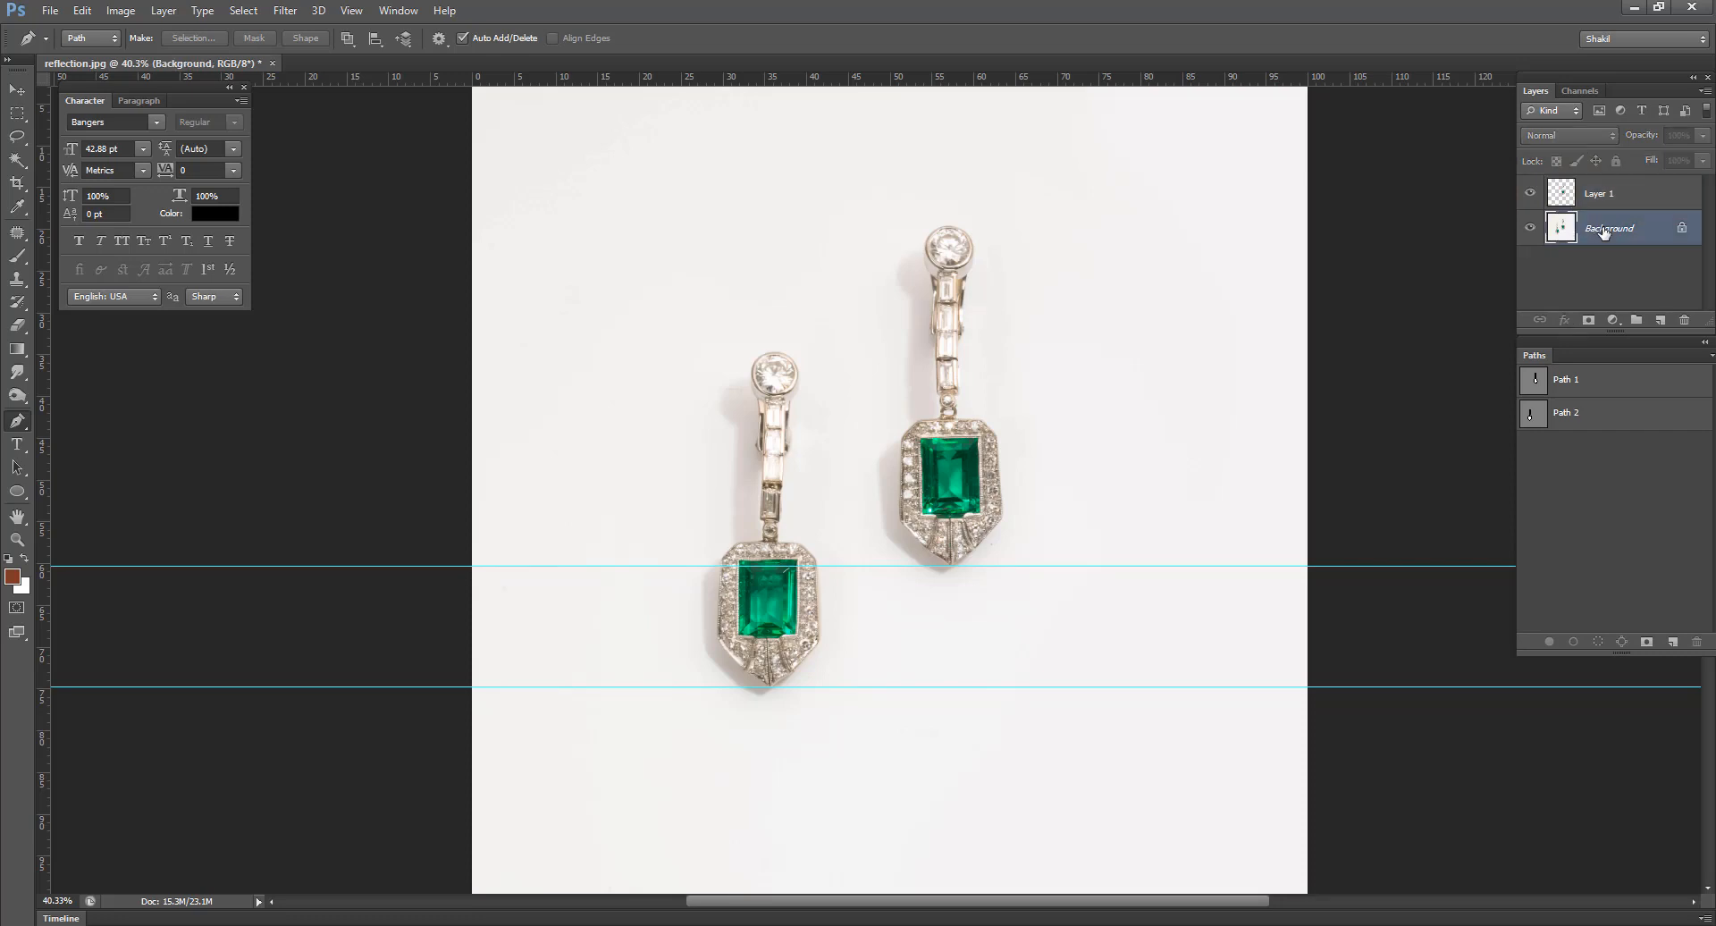
left_click(1535, 418, "ctrl")
key("ctrl+j")
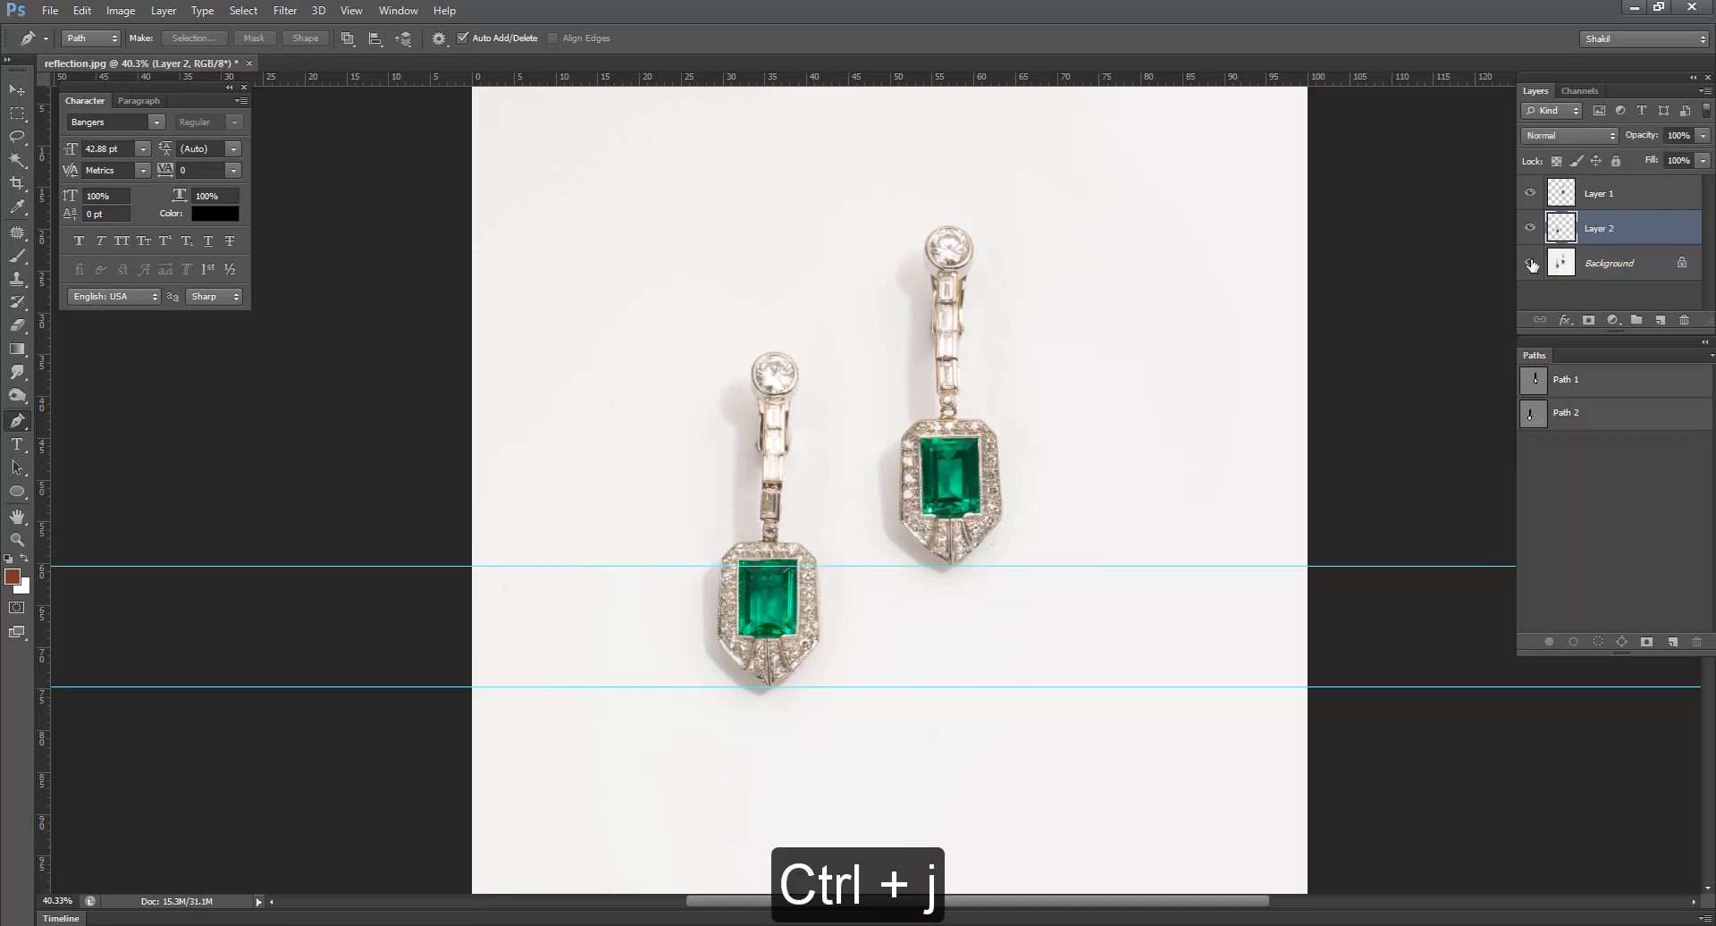
left_click(1531, 265)
left_click(1531, 265)
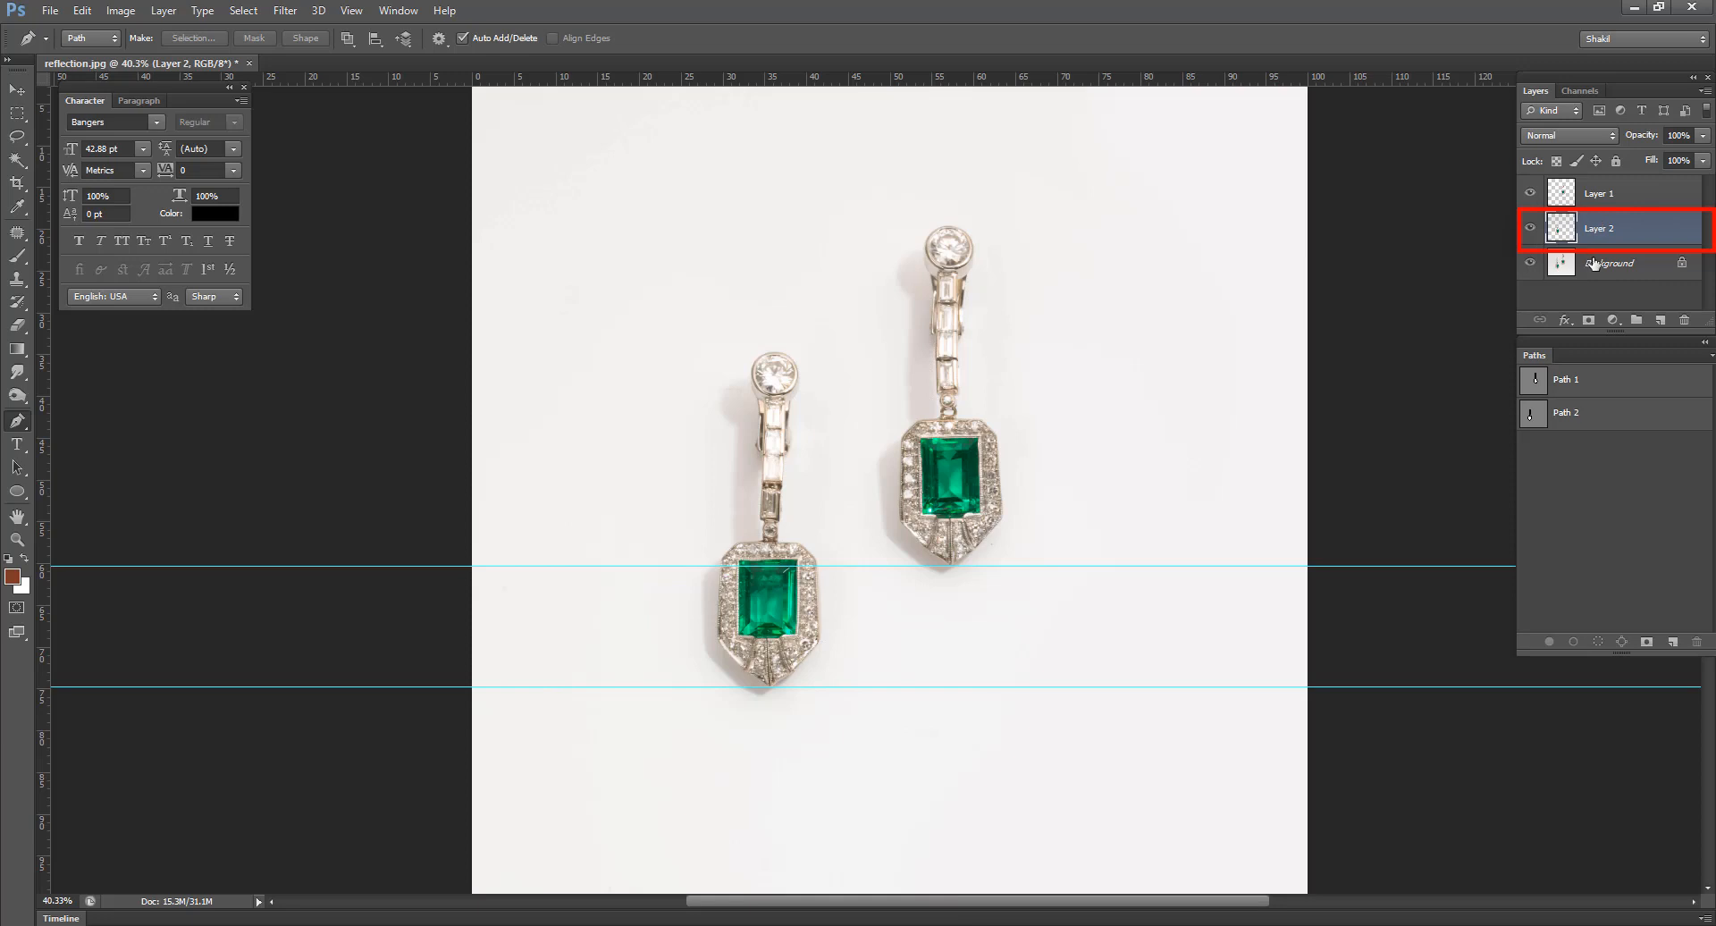
- Add a black (000000) Solid Color fill layer directly above the Background layer
left_click(1605, 266)
left_click(1614, 320)
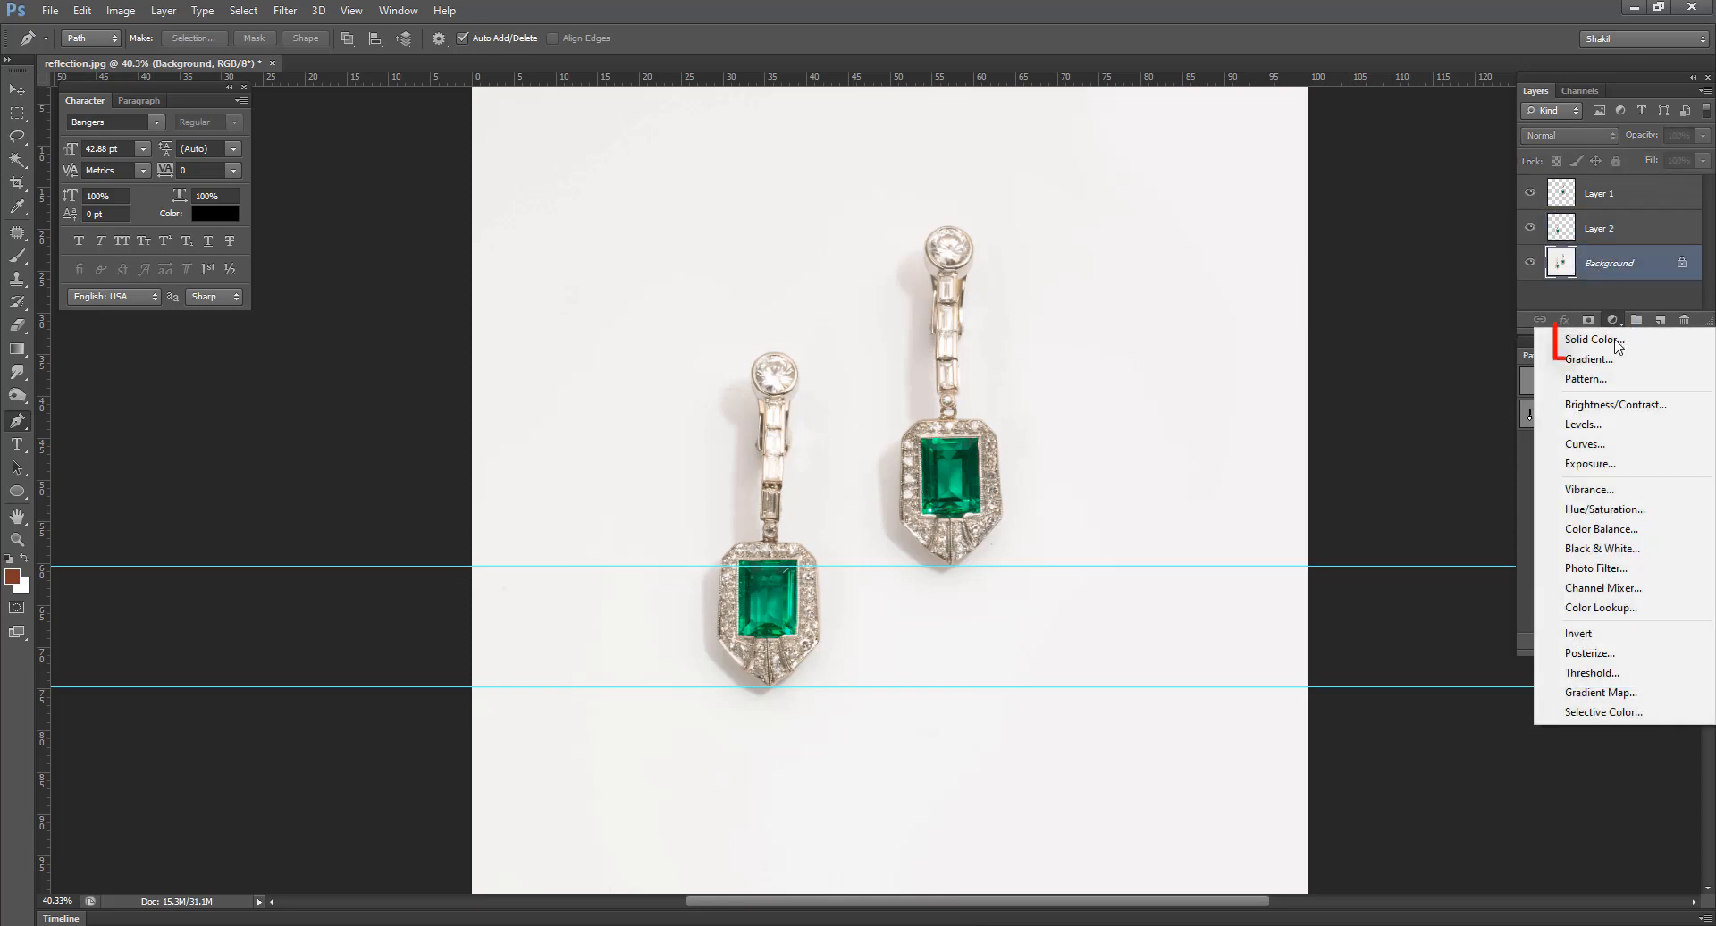
left_click(1570, 337)
mouse_move(1360, 381)
left_mouse_down()
mouse_move(1107, 138)
mouse_move(1108, 572)
left_mouse_up()
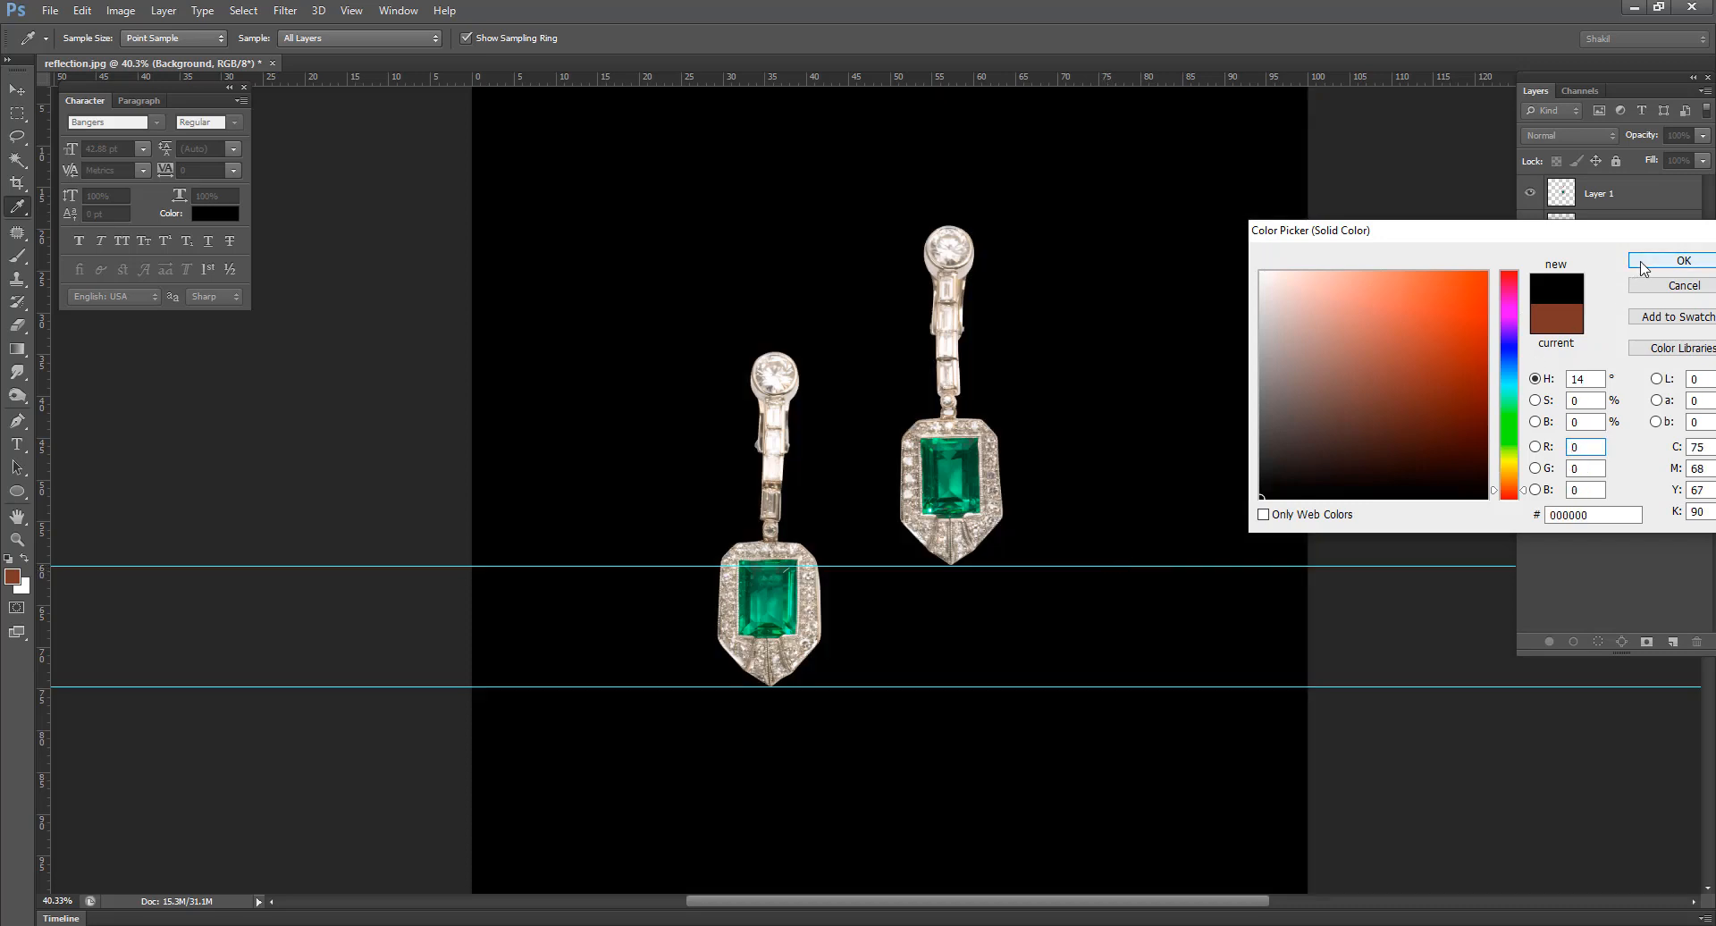
left_click(1683, 260)
key("p")
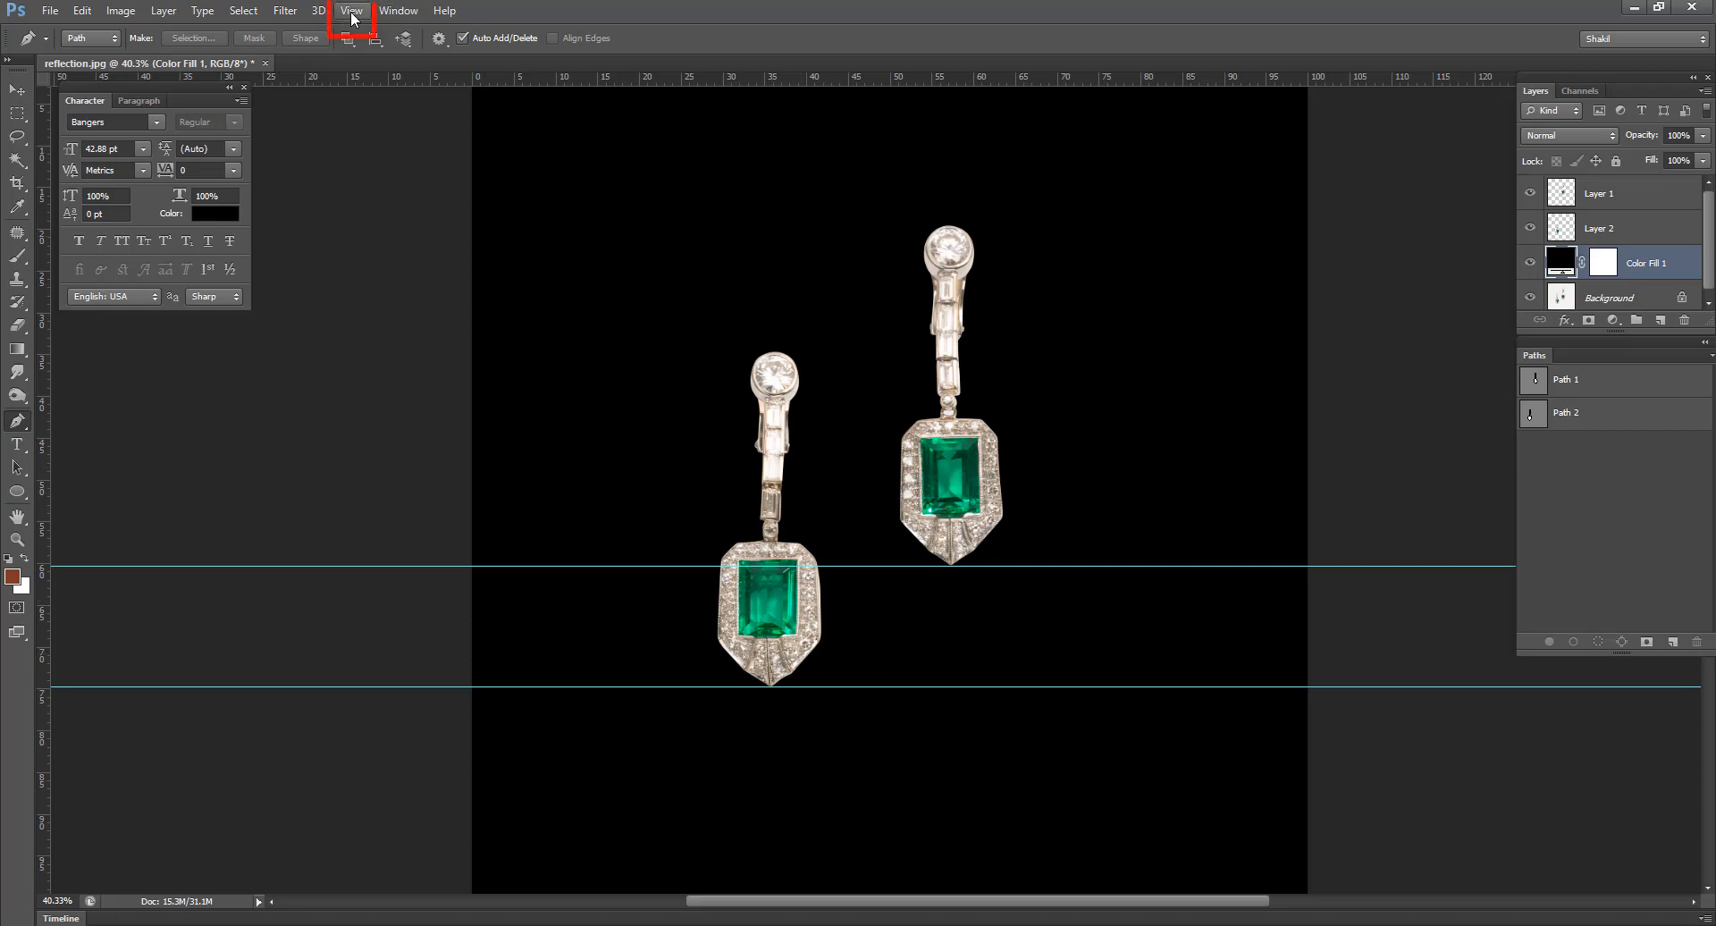
- Clear all guides from the document
left_click(352, 10)
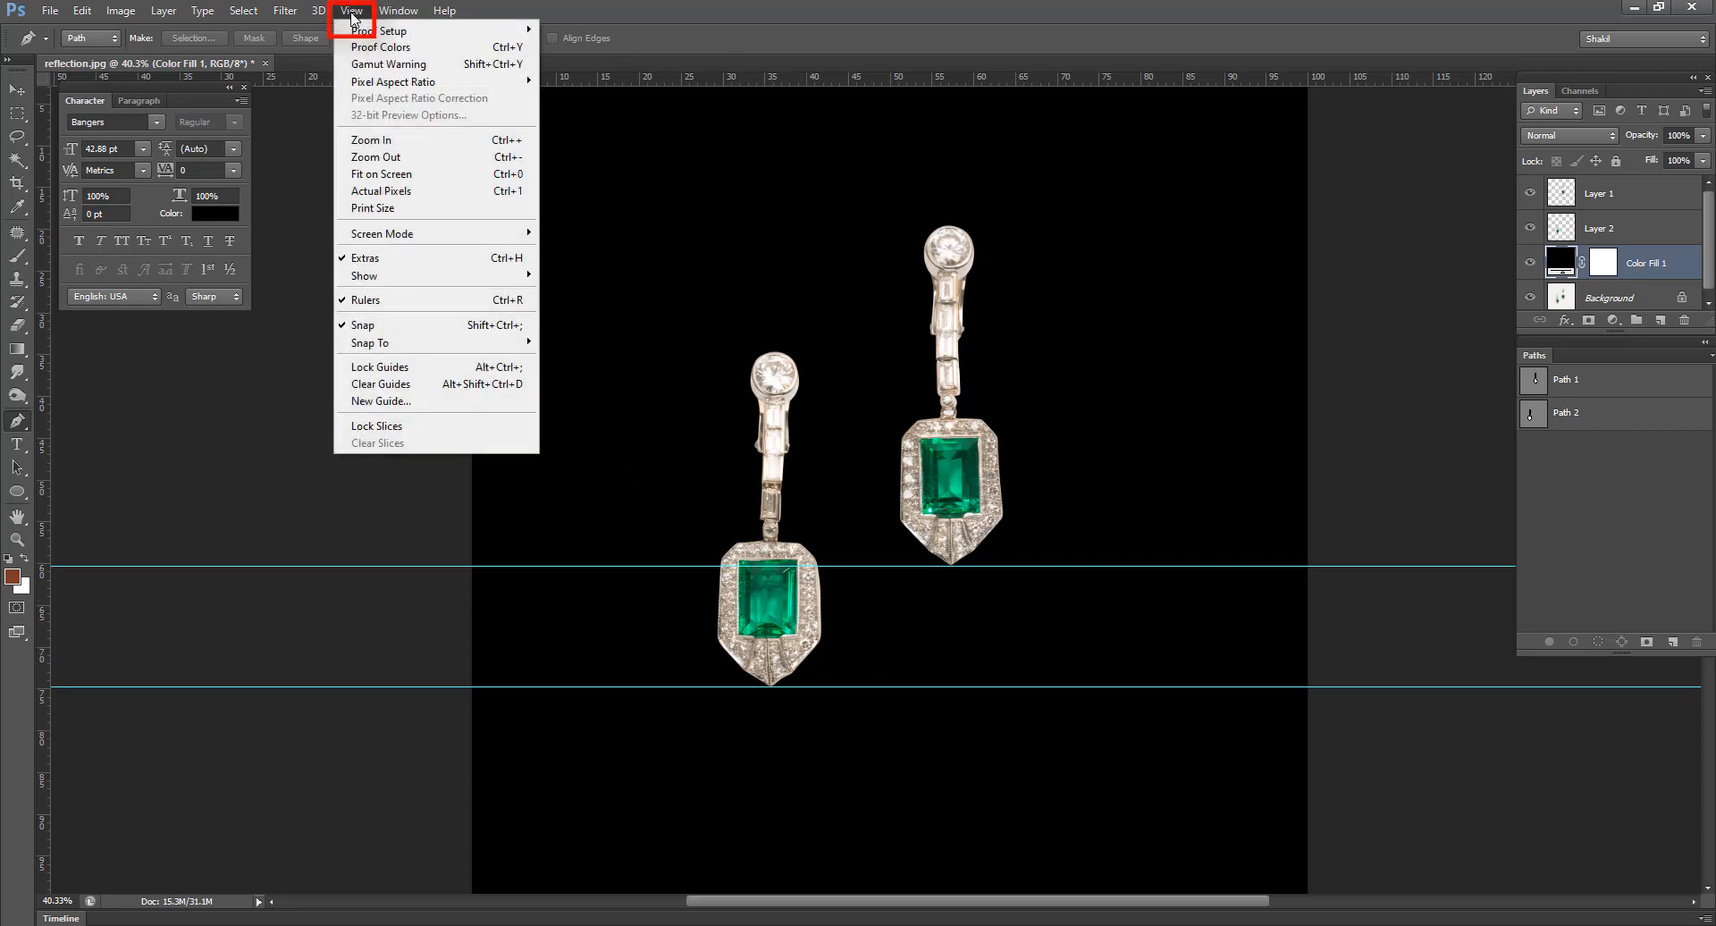
left_click(351, 13)
left_click(354, 9)
left_click(352, 9)
left_click(351, 9)
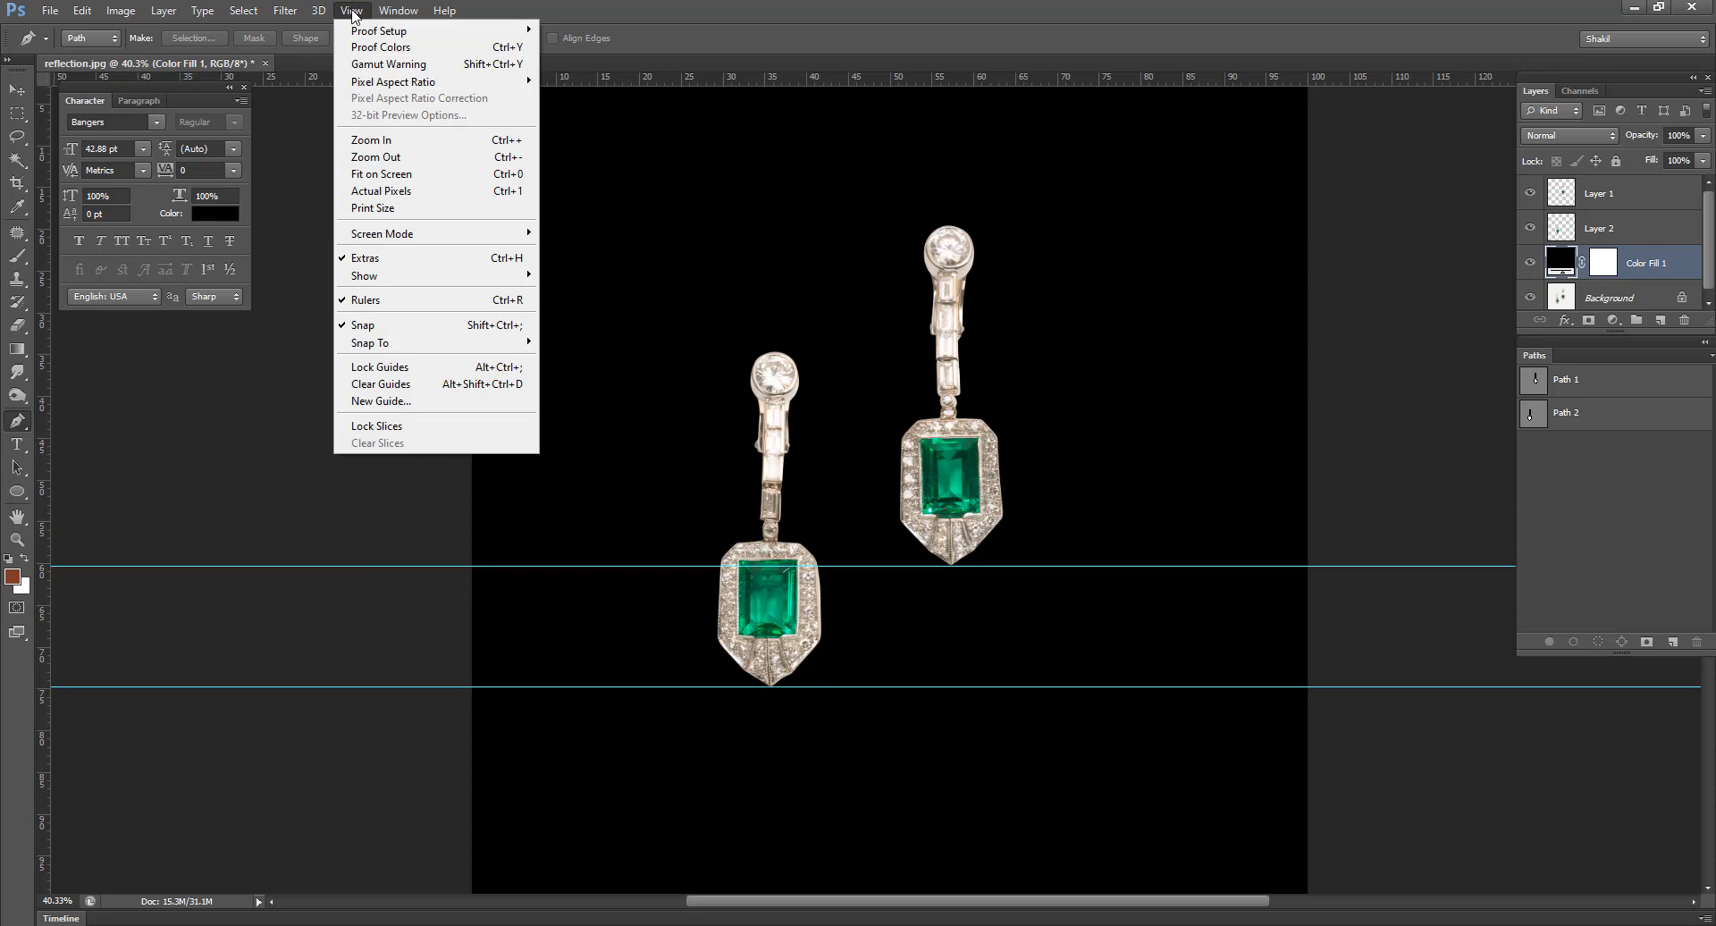
left_click(405, 386)
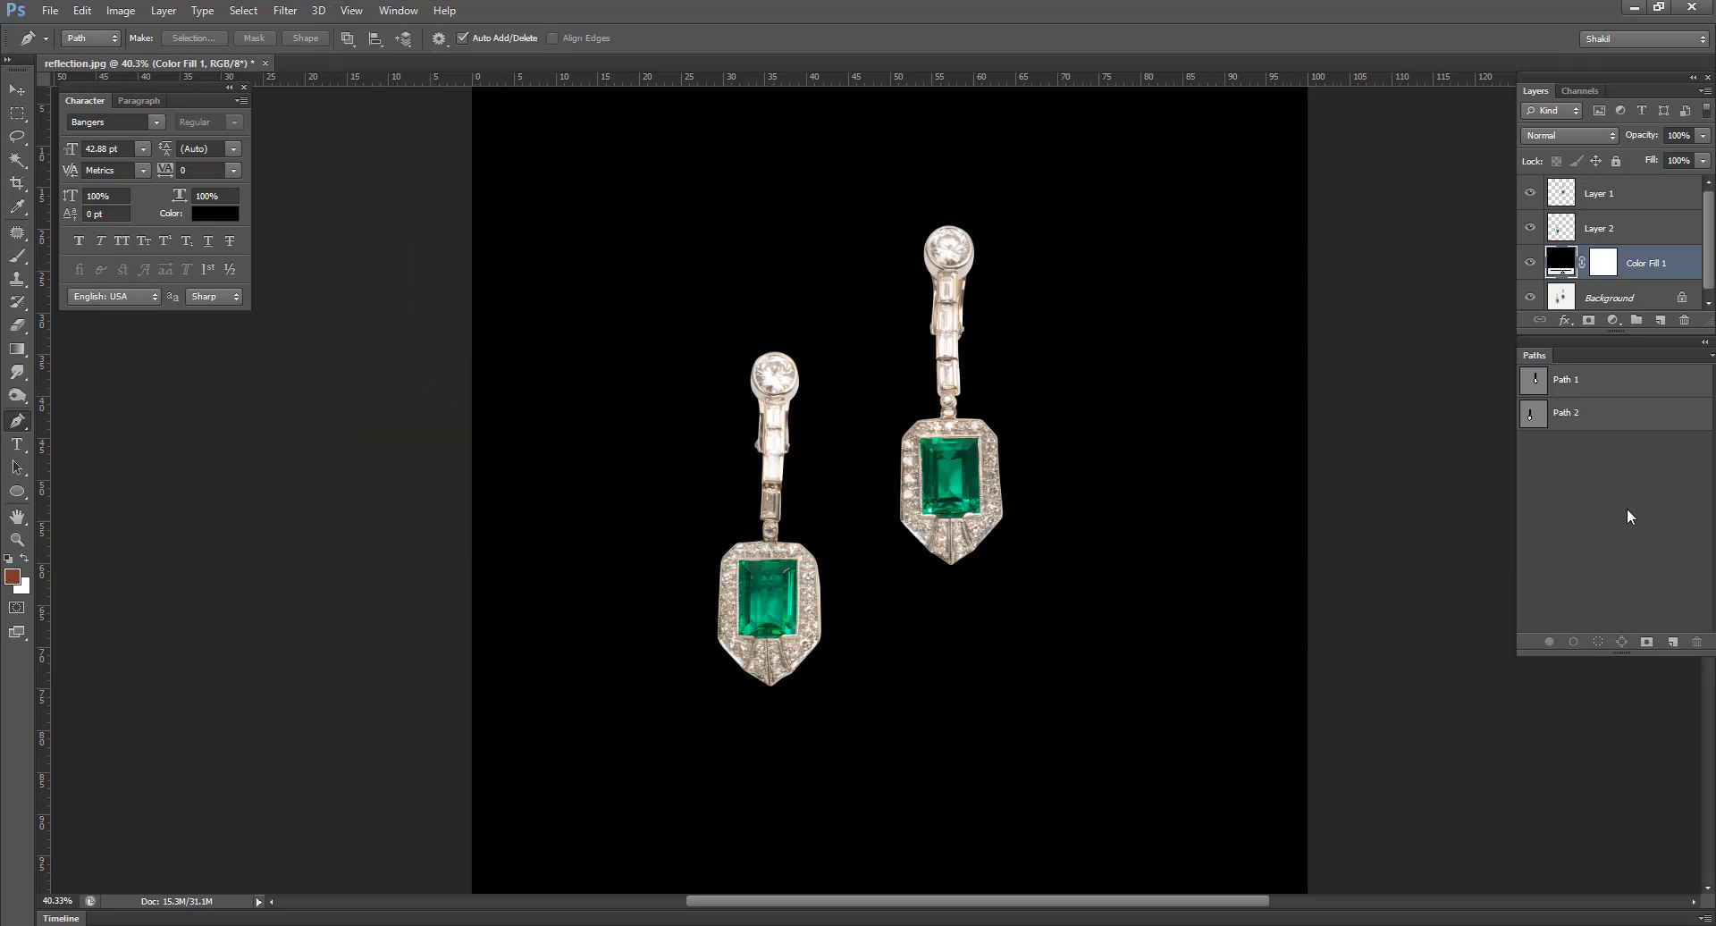
- Duplicate Layer 1, the right earring, as a new layer named "reflection" in the same document
left_click(1600, 202)
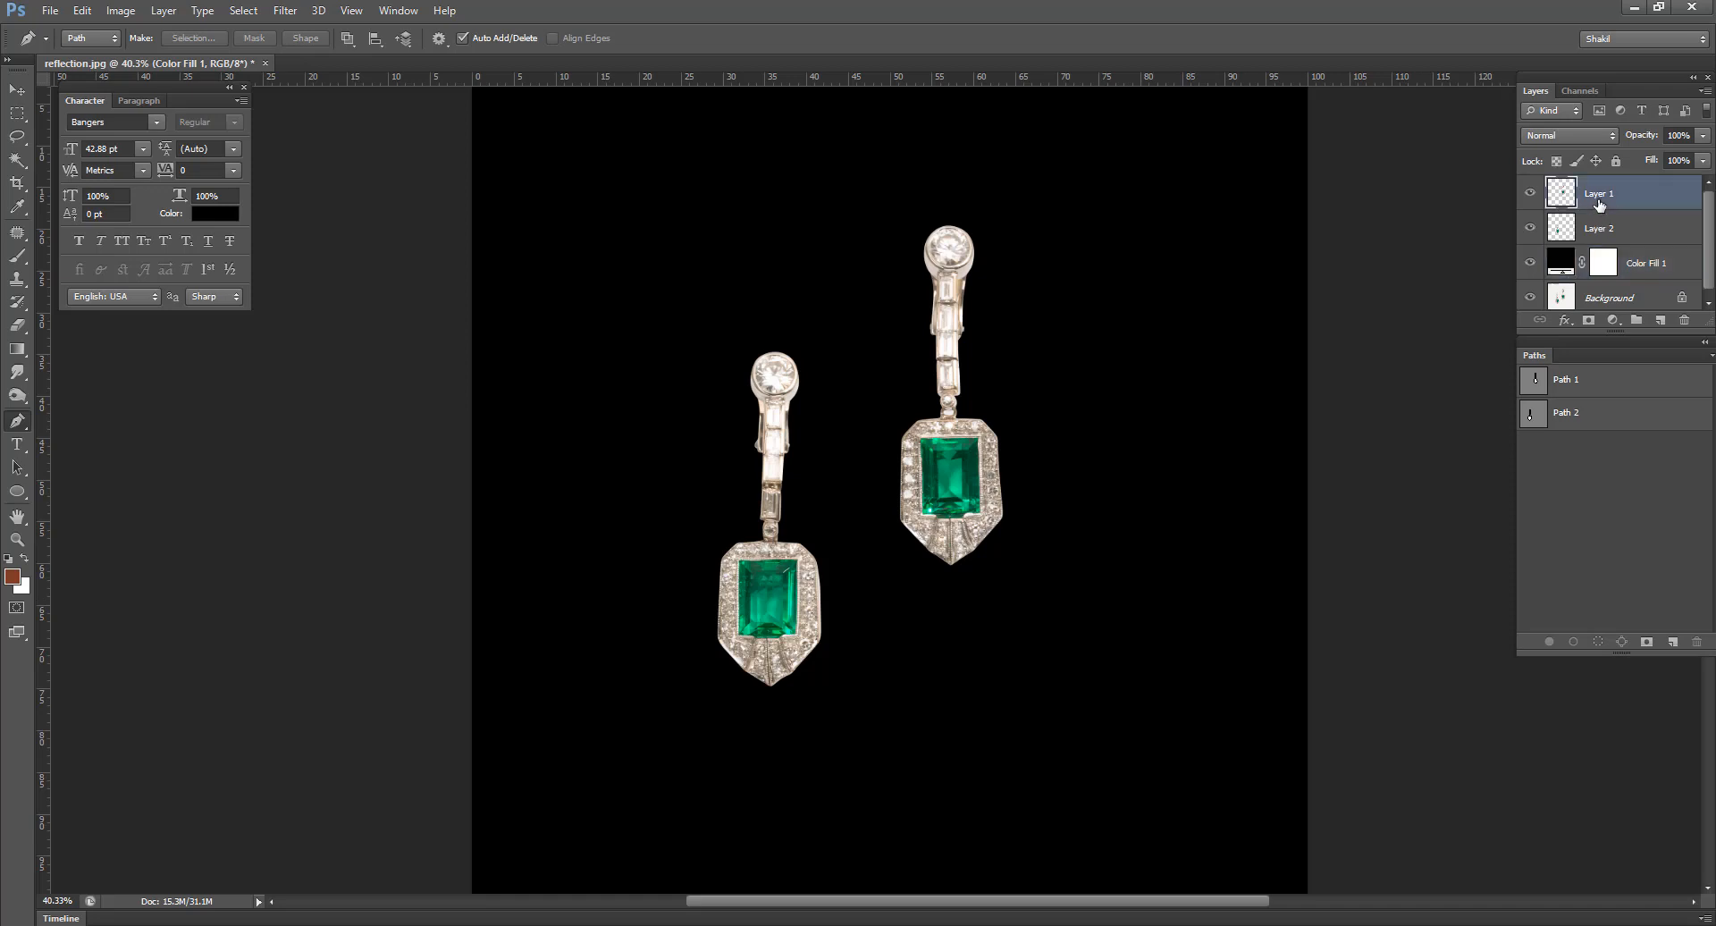
left_click(1531, 194)
left_click(1531, 194)
left_click(1530, 194)
left_click(1531, 194)
right_click(1613, 196)
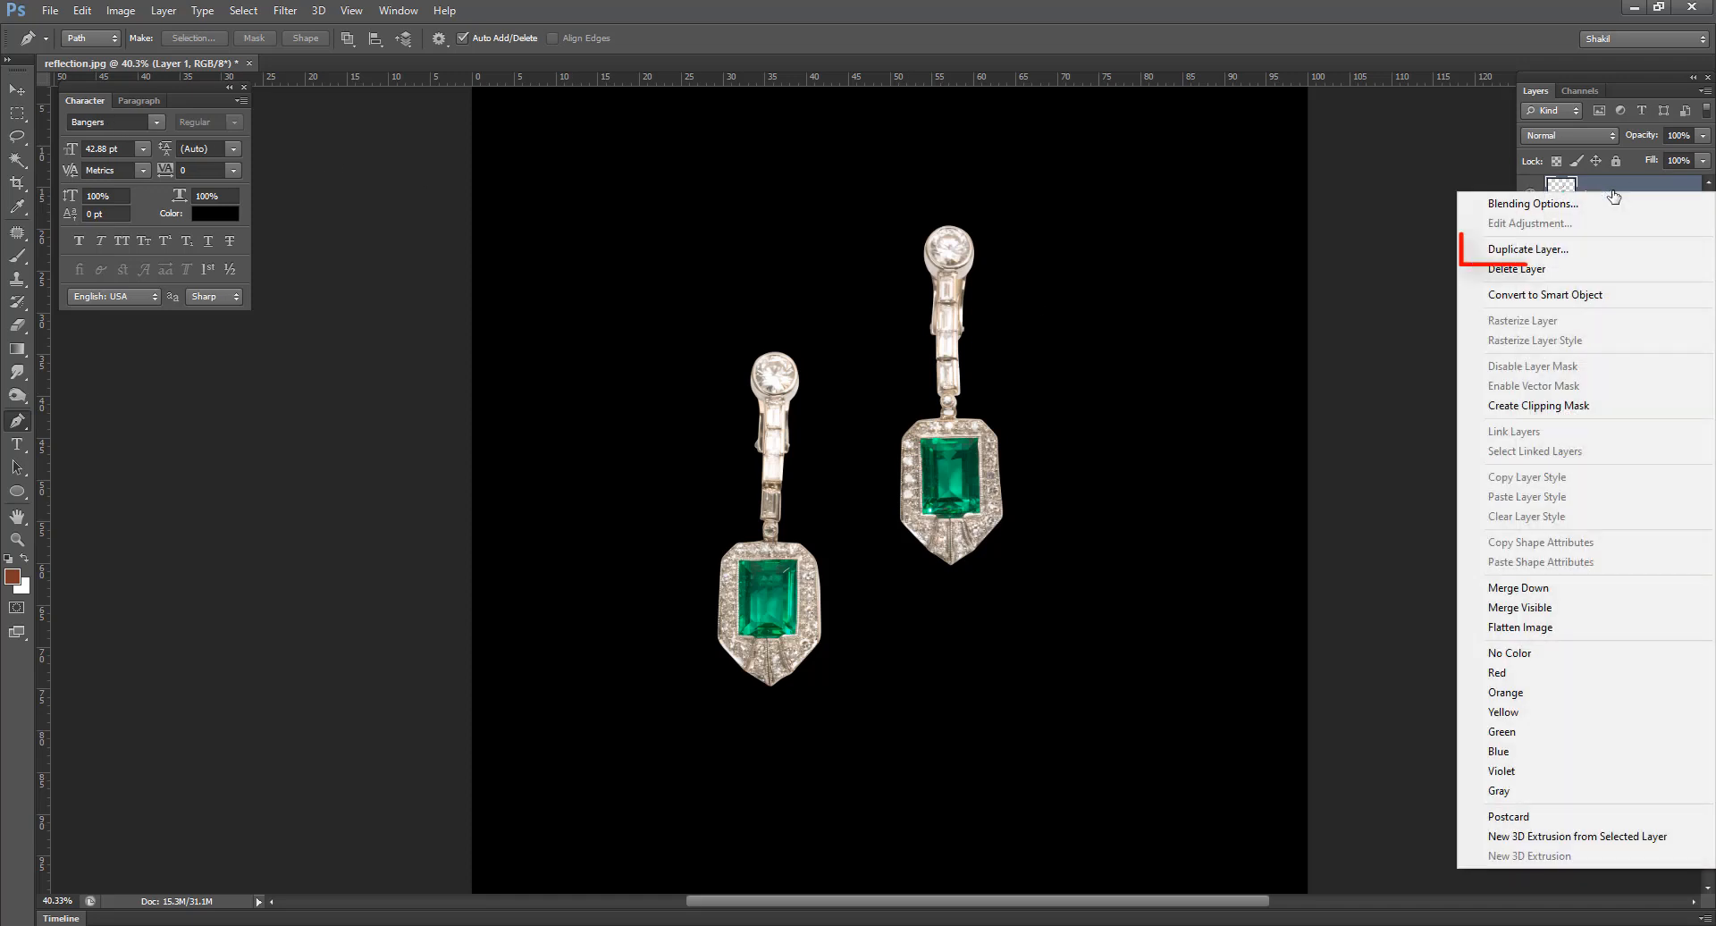
left_click(1550, 254)
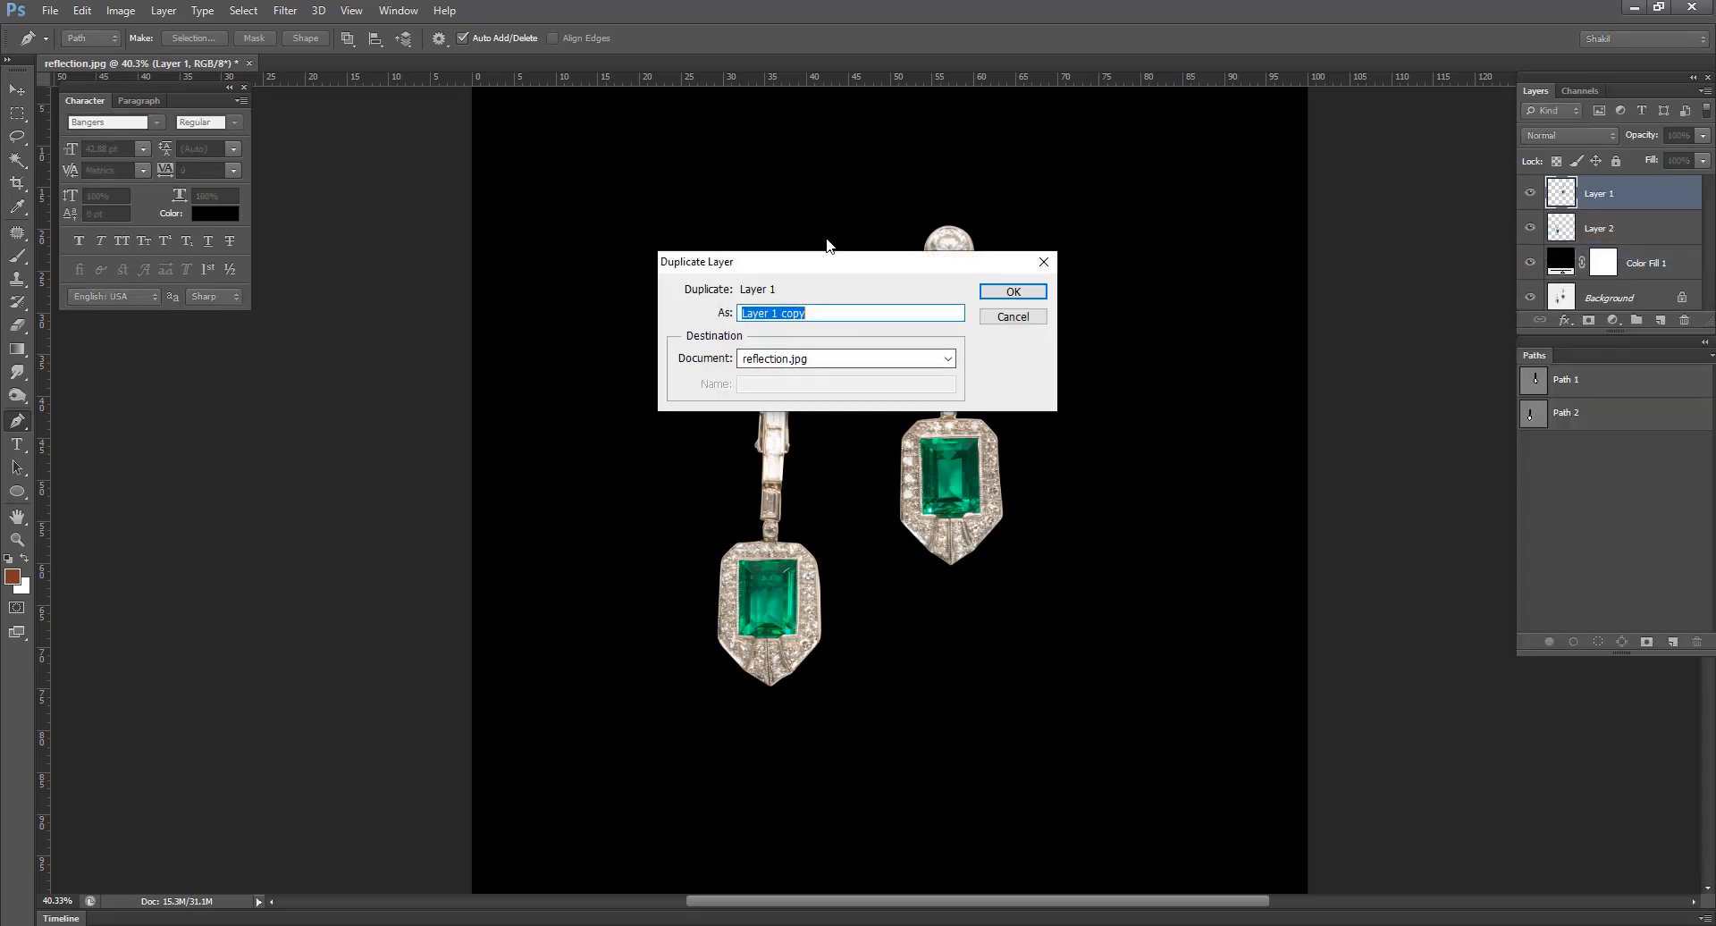
type("reflection")
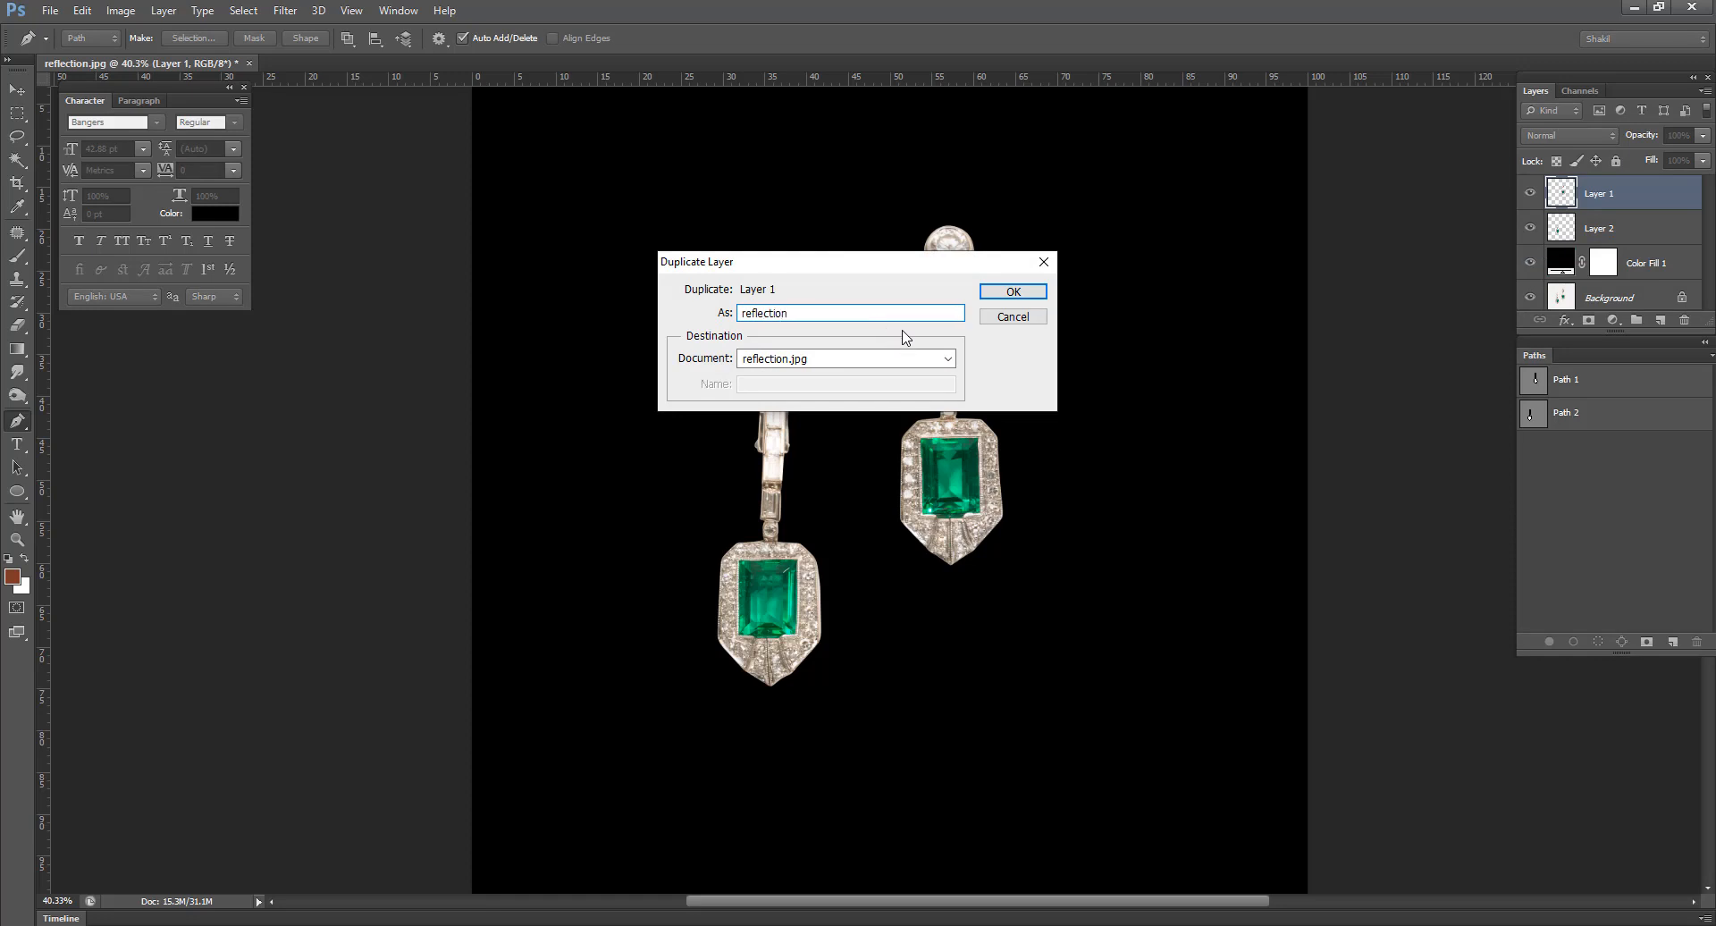
left_click(1019, 292)
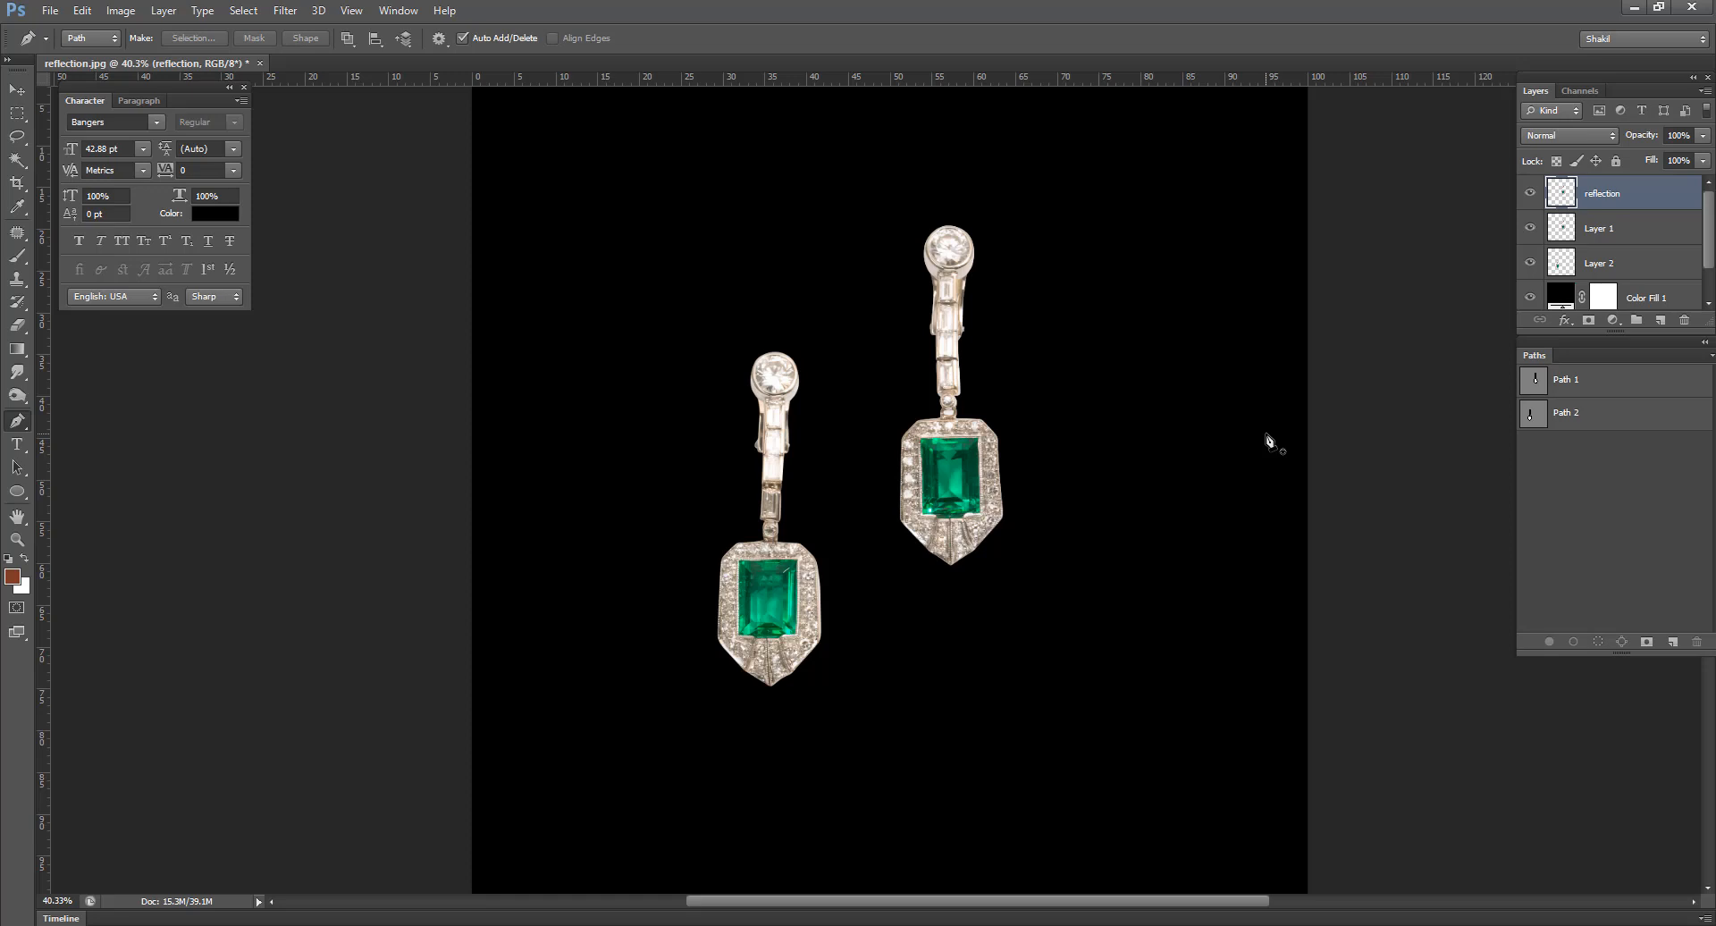
key("ctrl+t")
key("ctrl+t")
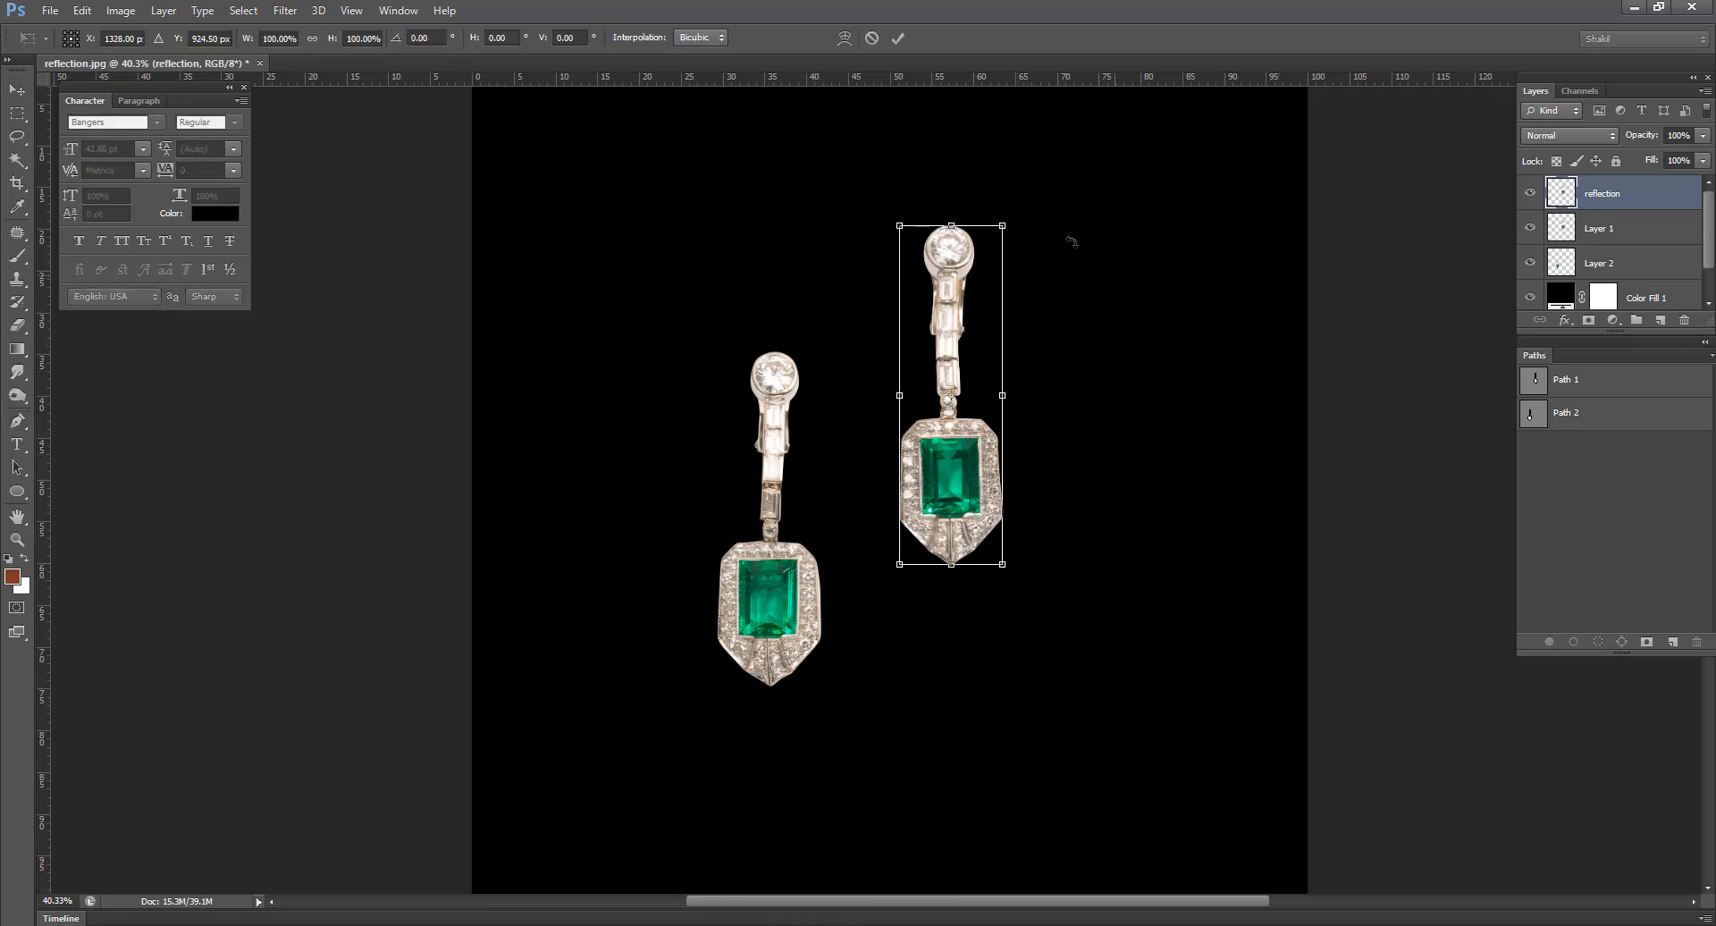
right_click(955, 339)
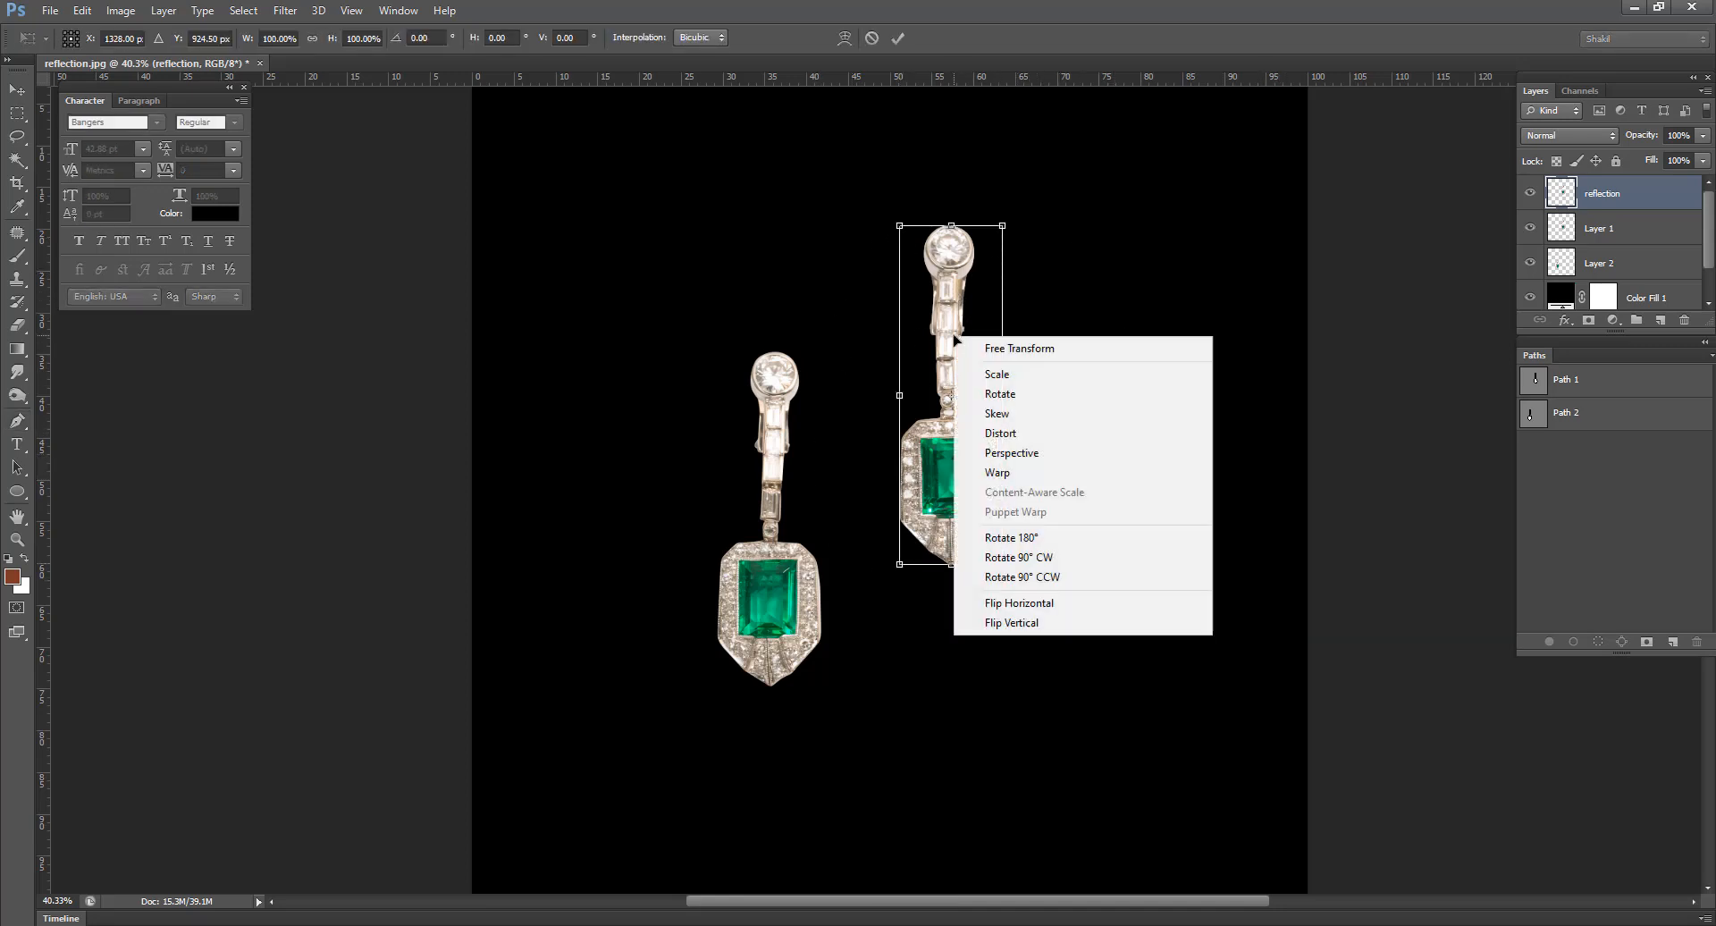
left_click(1028, 623)
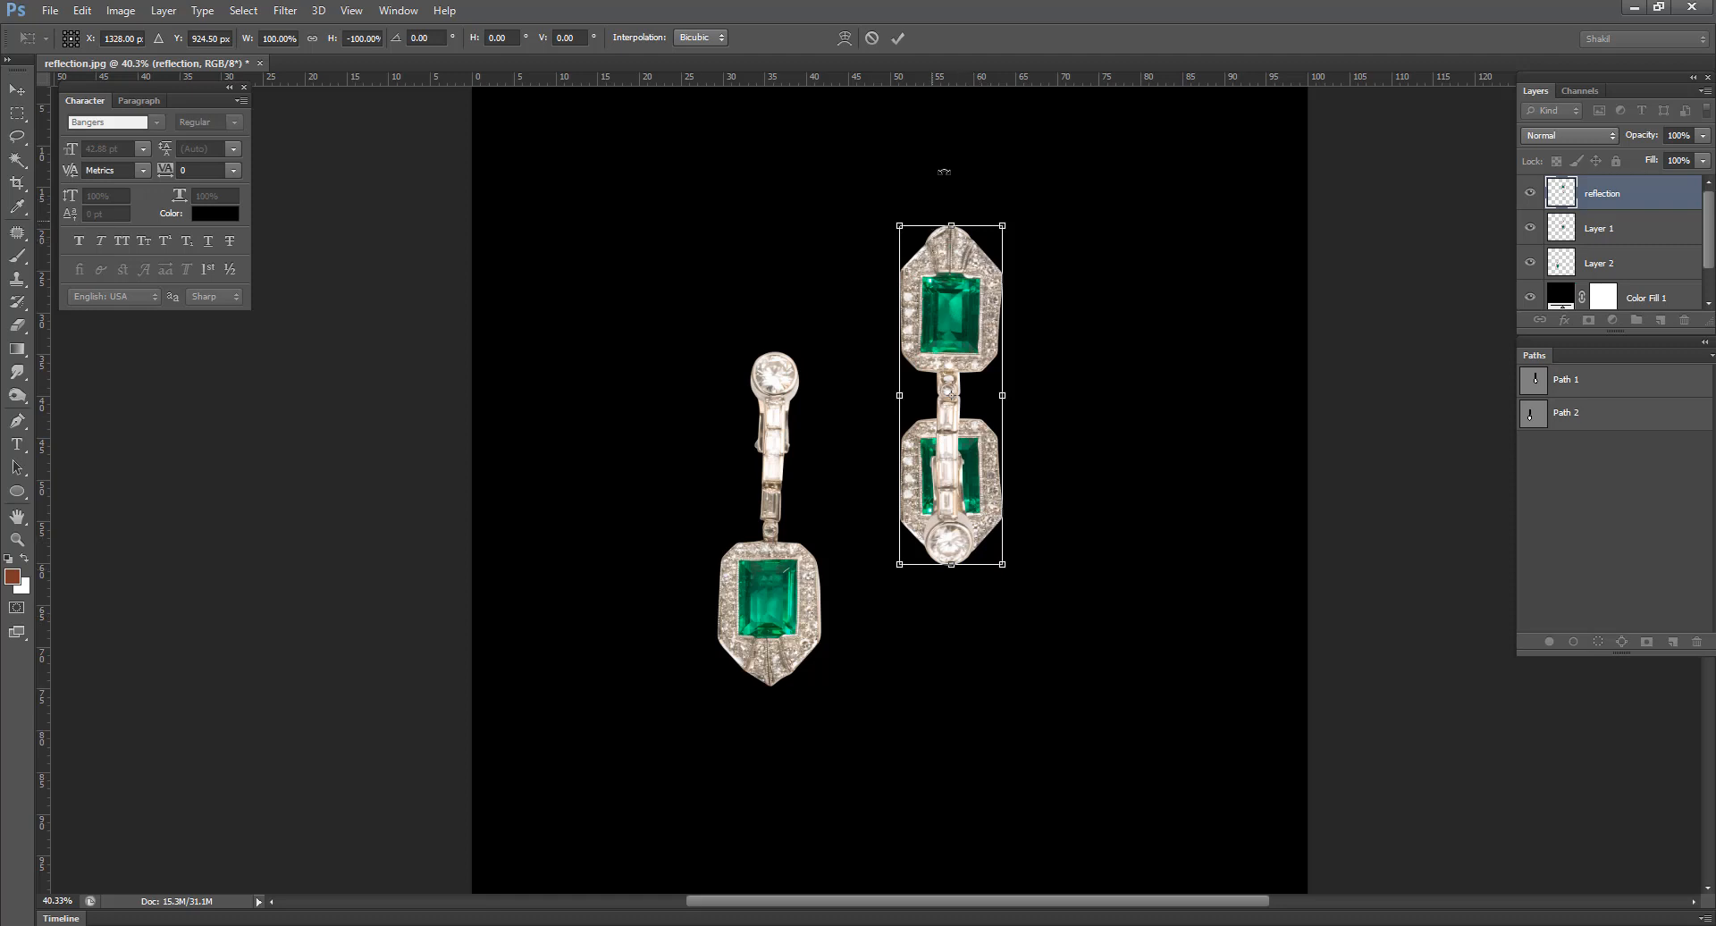
left_click(871, 38)
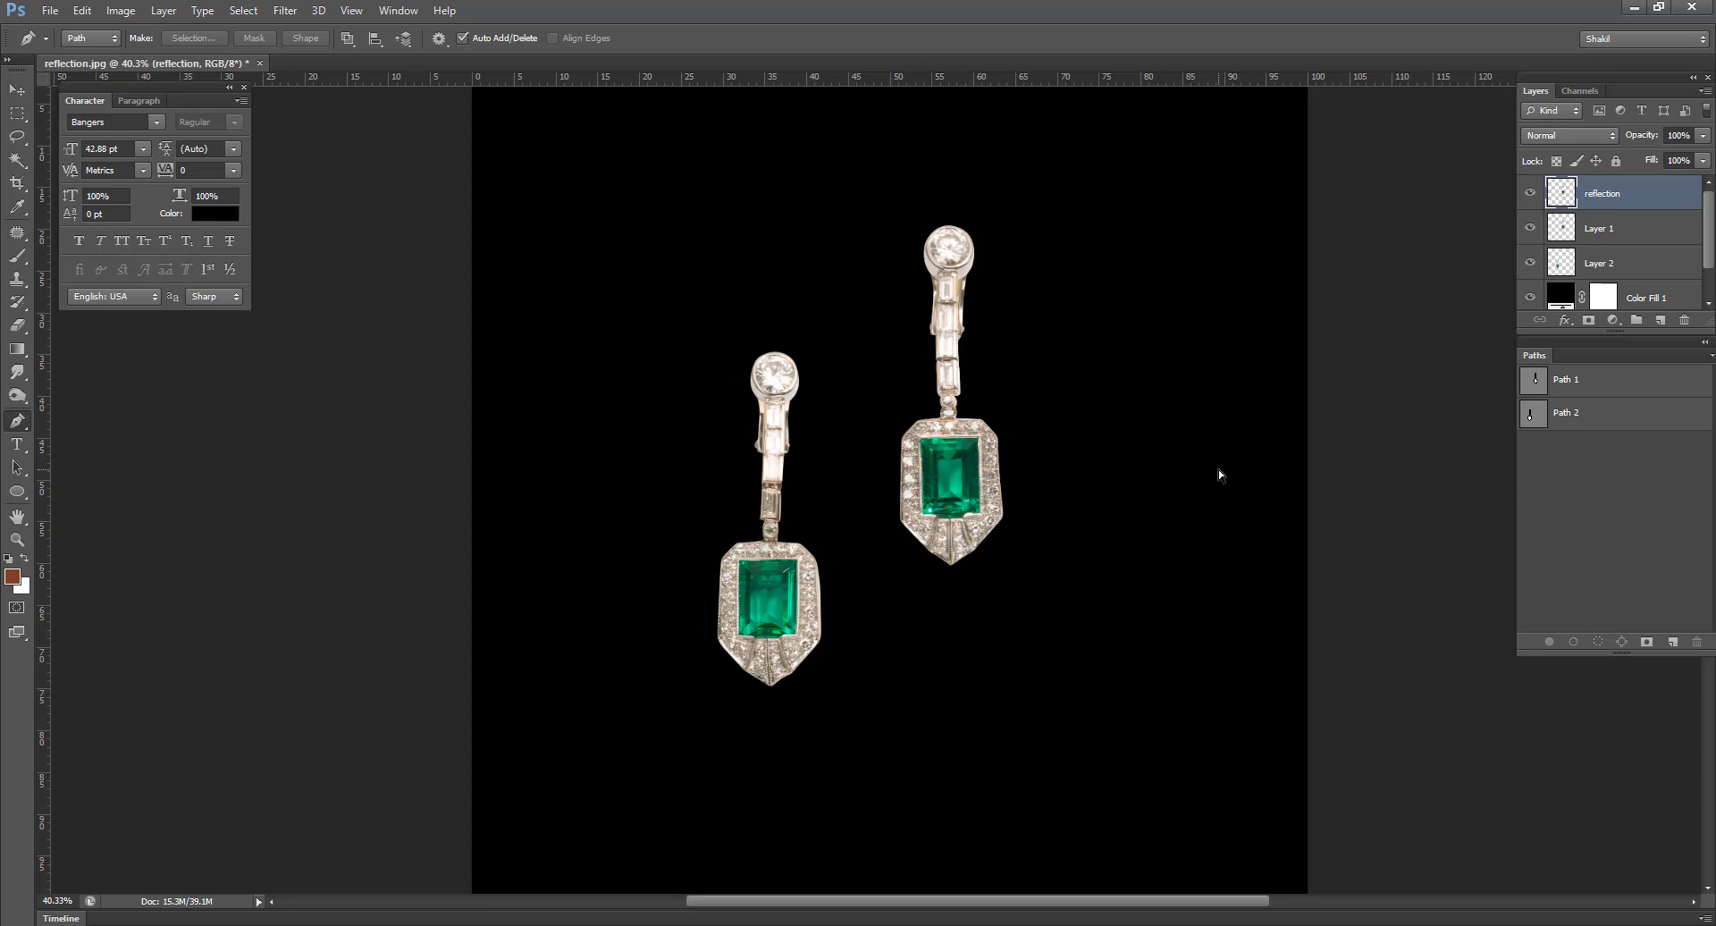
- Flip the reflection layer vertically about the right earring's bottom tip so the copy mirrors directly beneath it
key("ctrl+t")
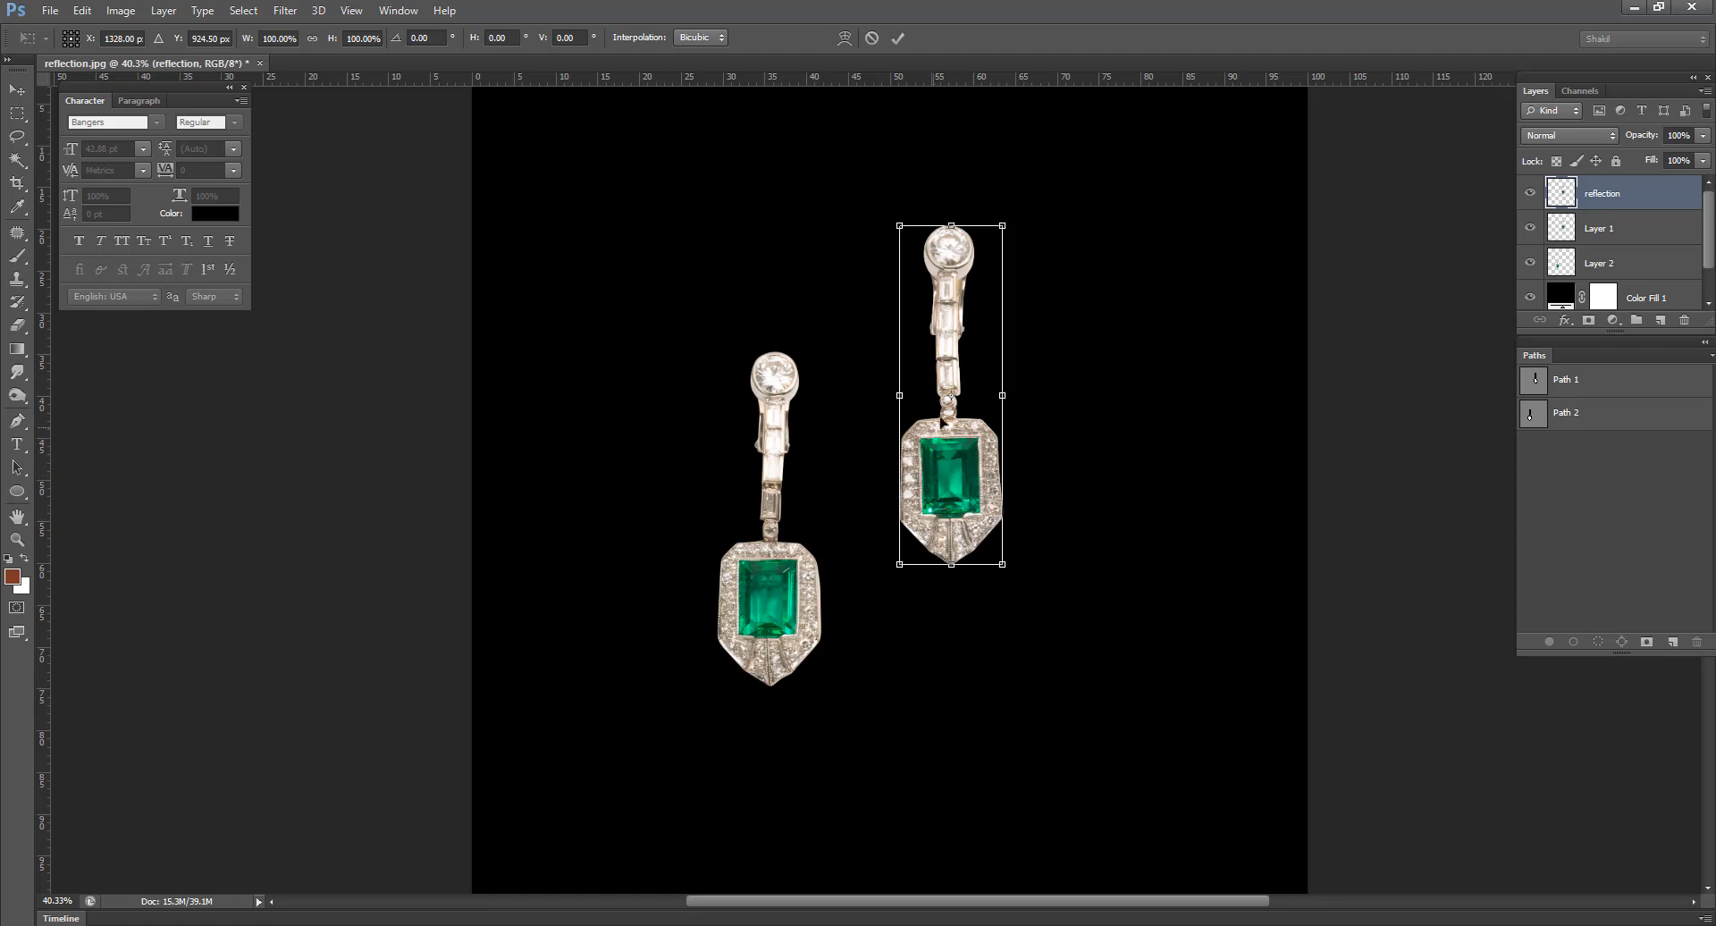
left_click_drag(954, 395, 947, 574)
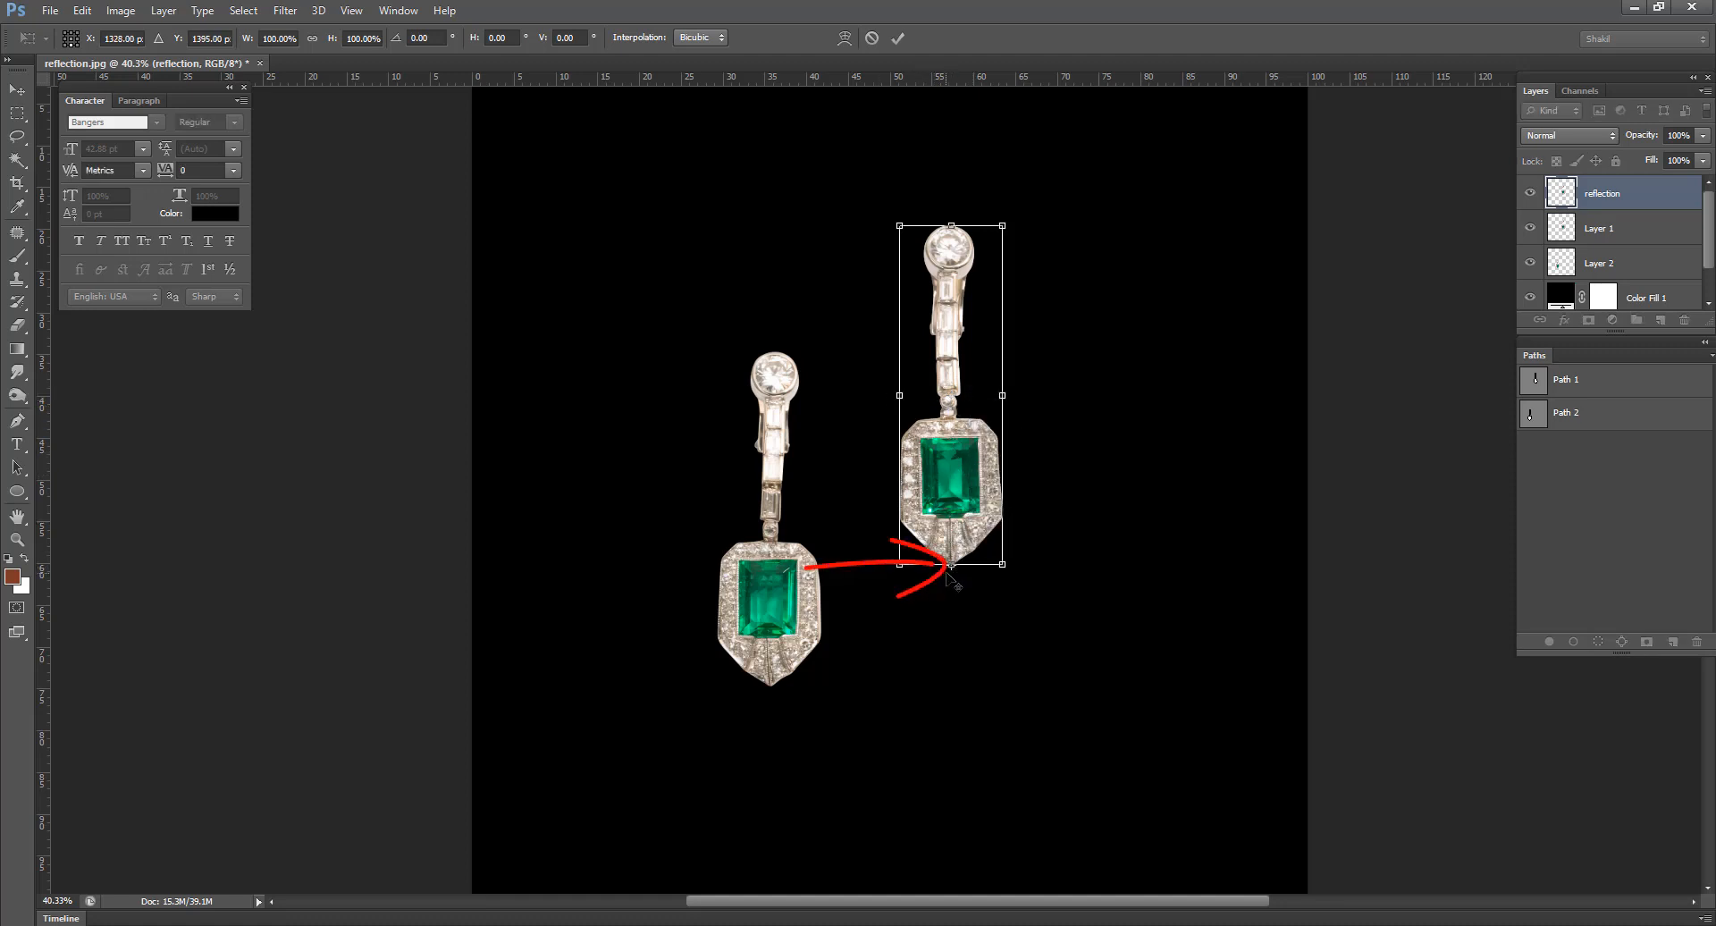
right_click(960, 511)
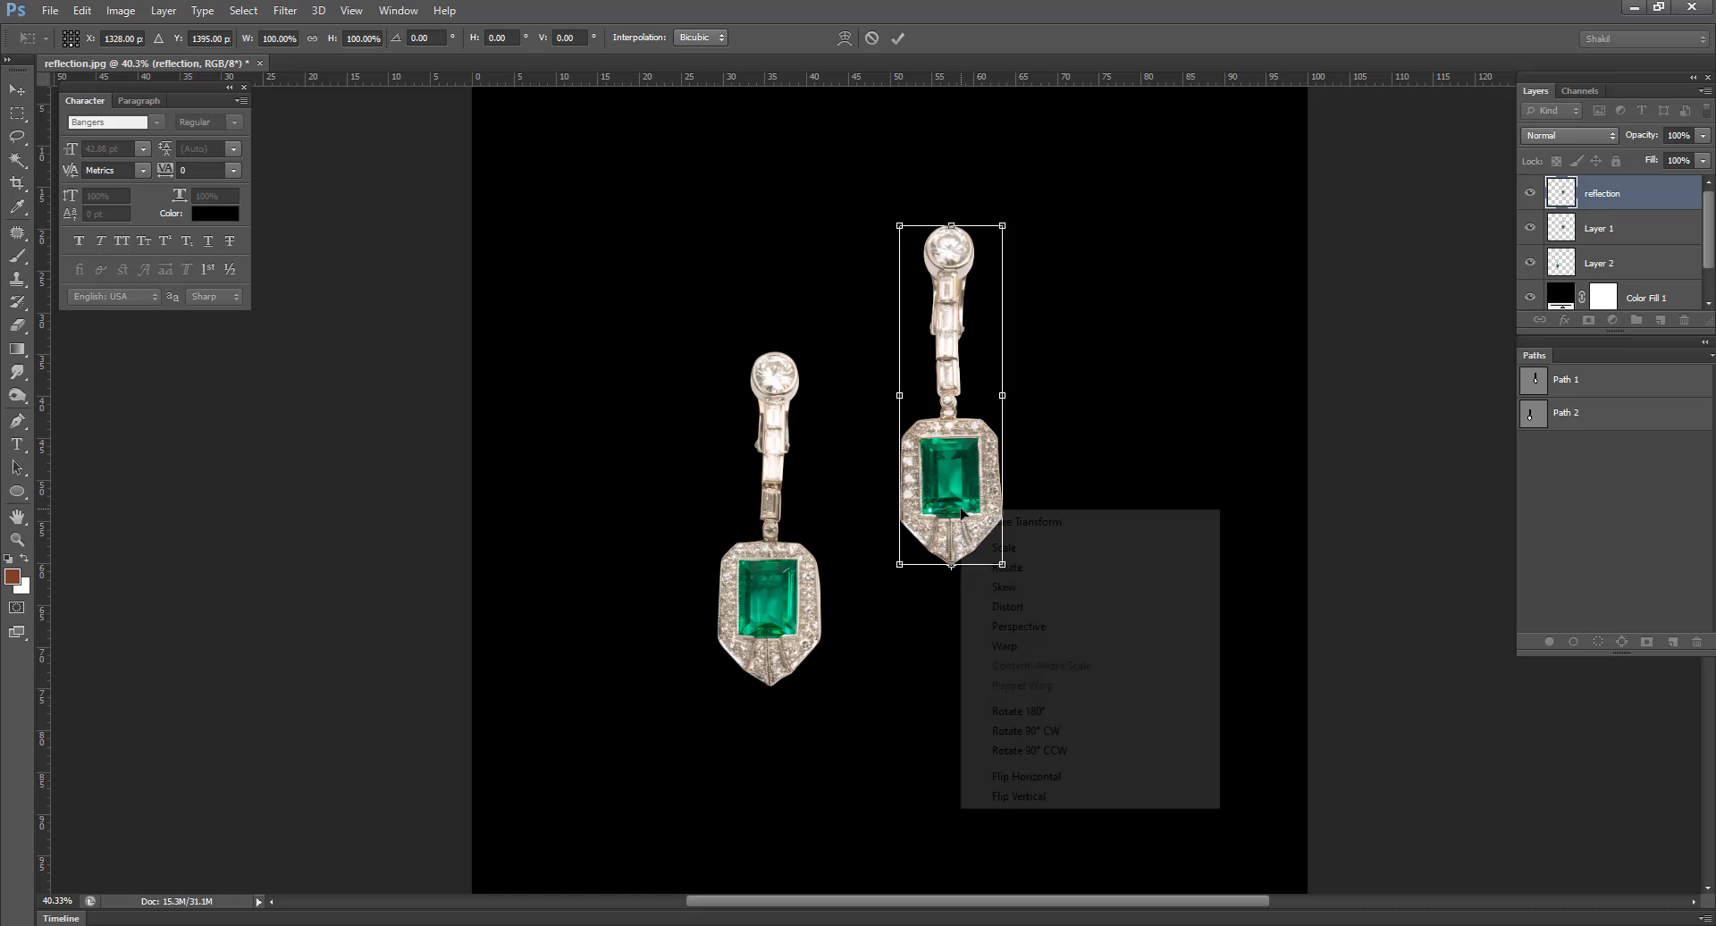
left_click(1035, 804)
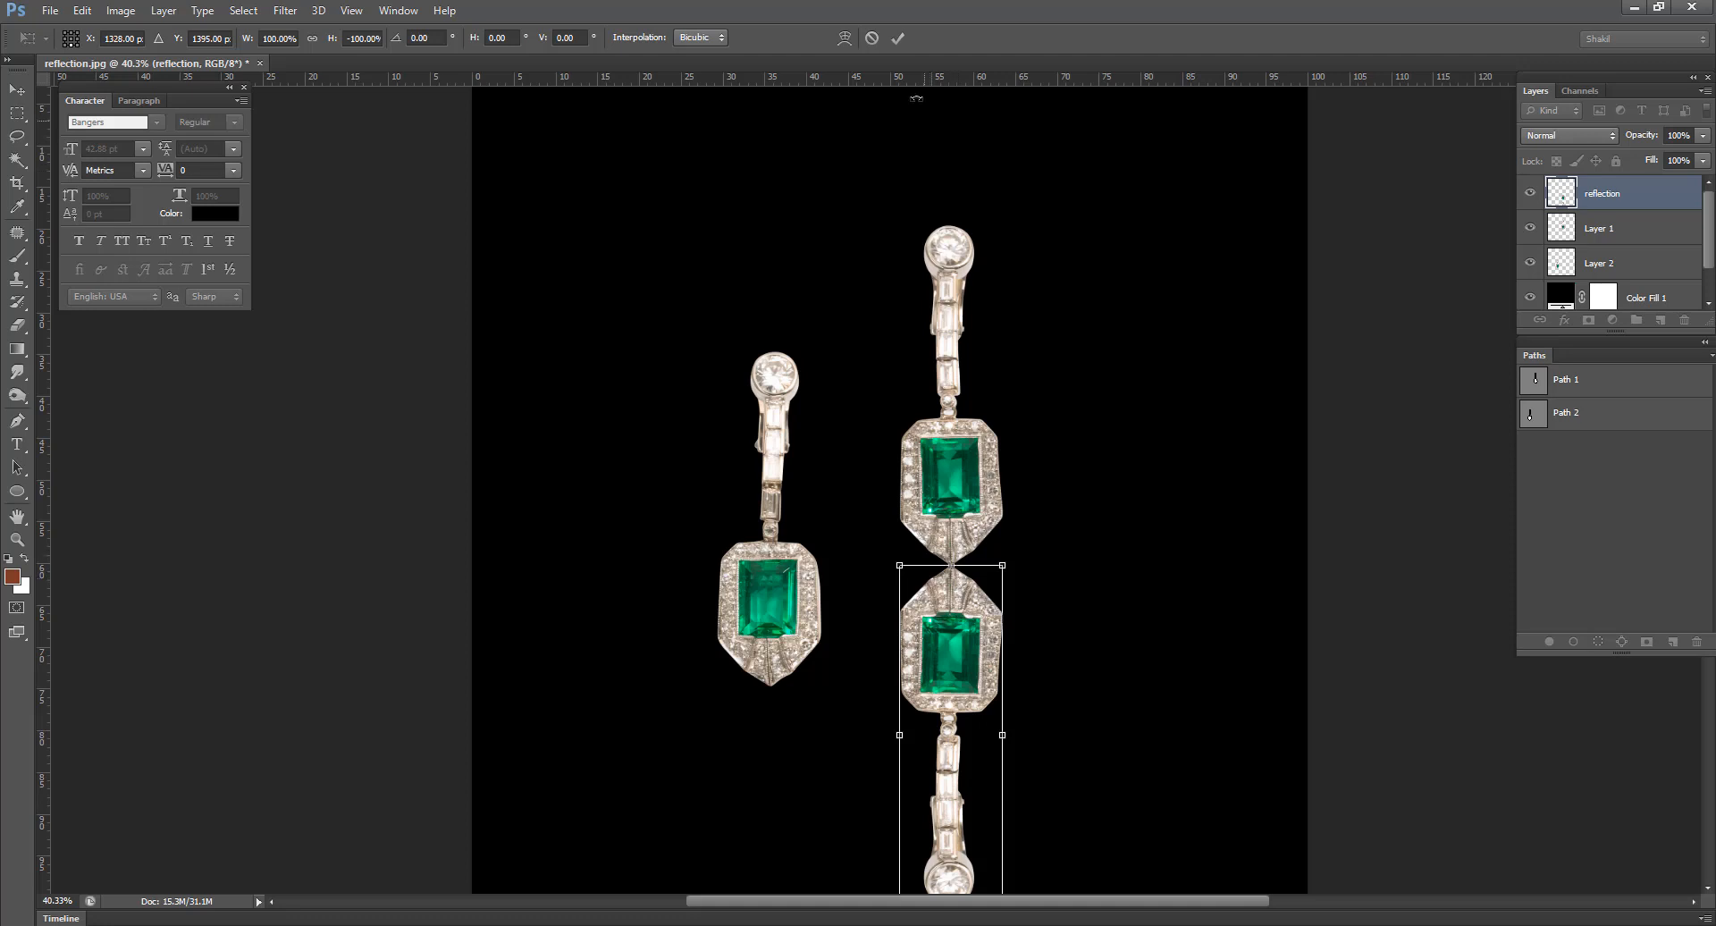
left_click(898, 46)
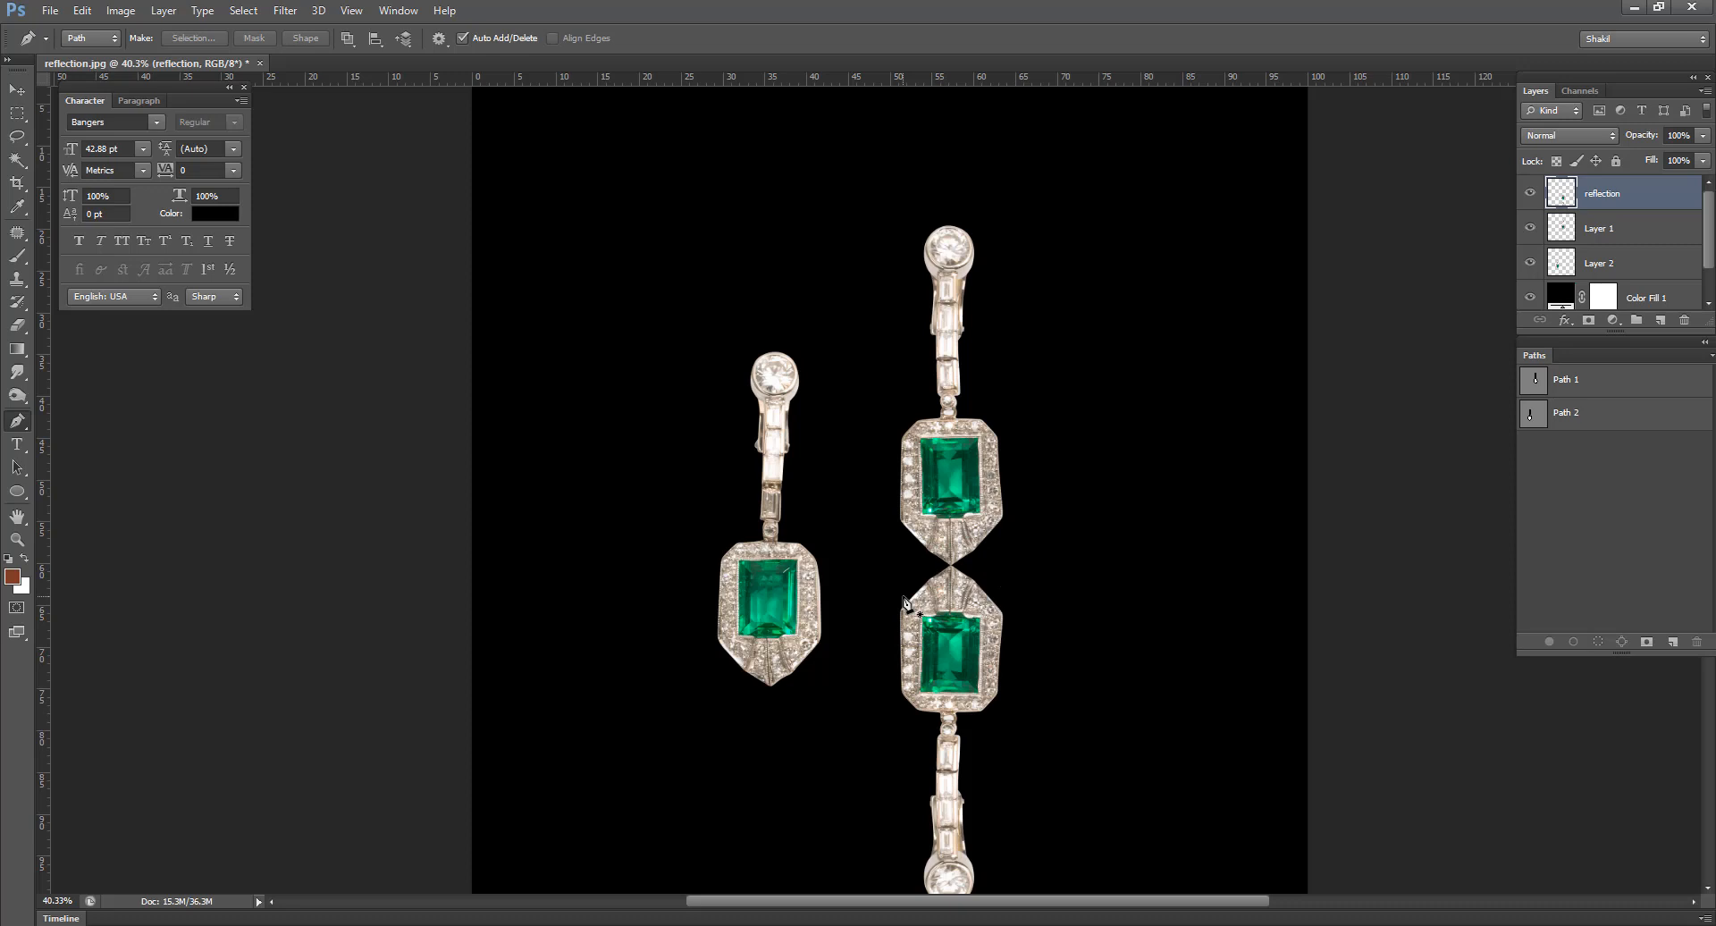
left_click(1532, 193)
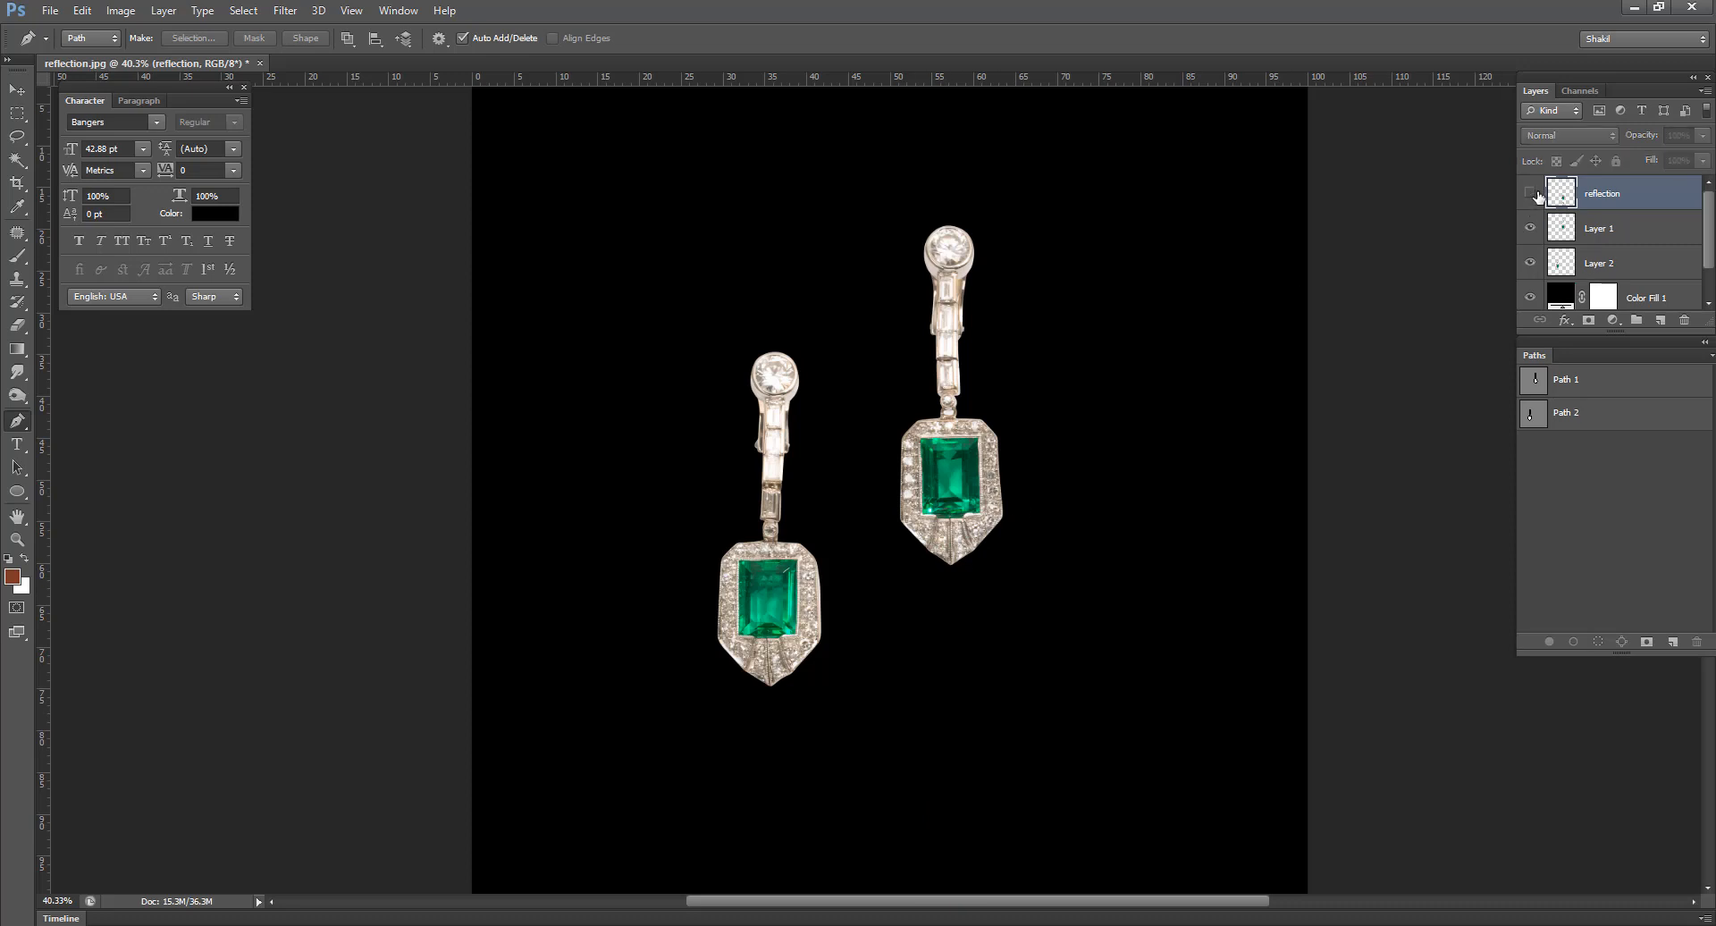
left_click(1532, 193)
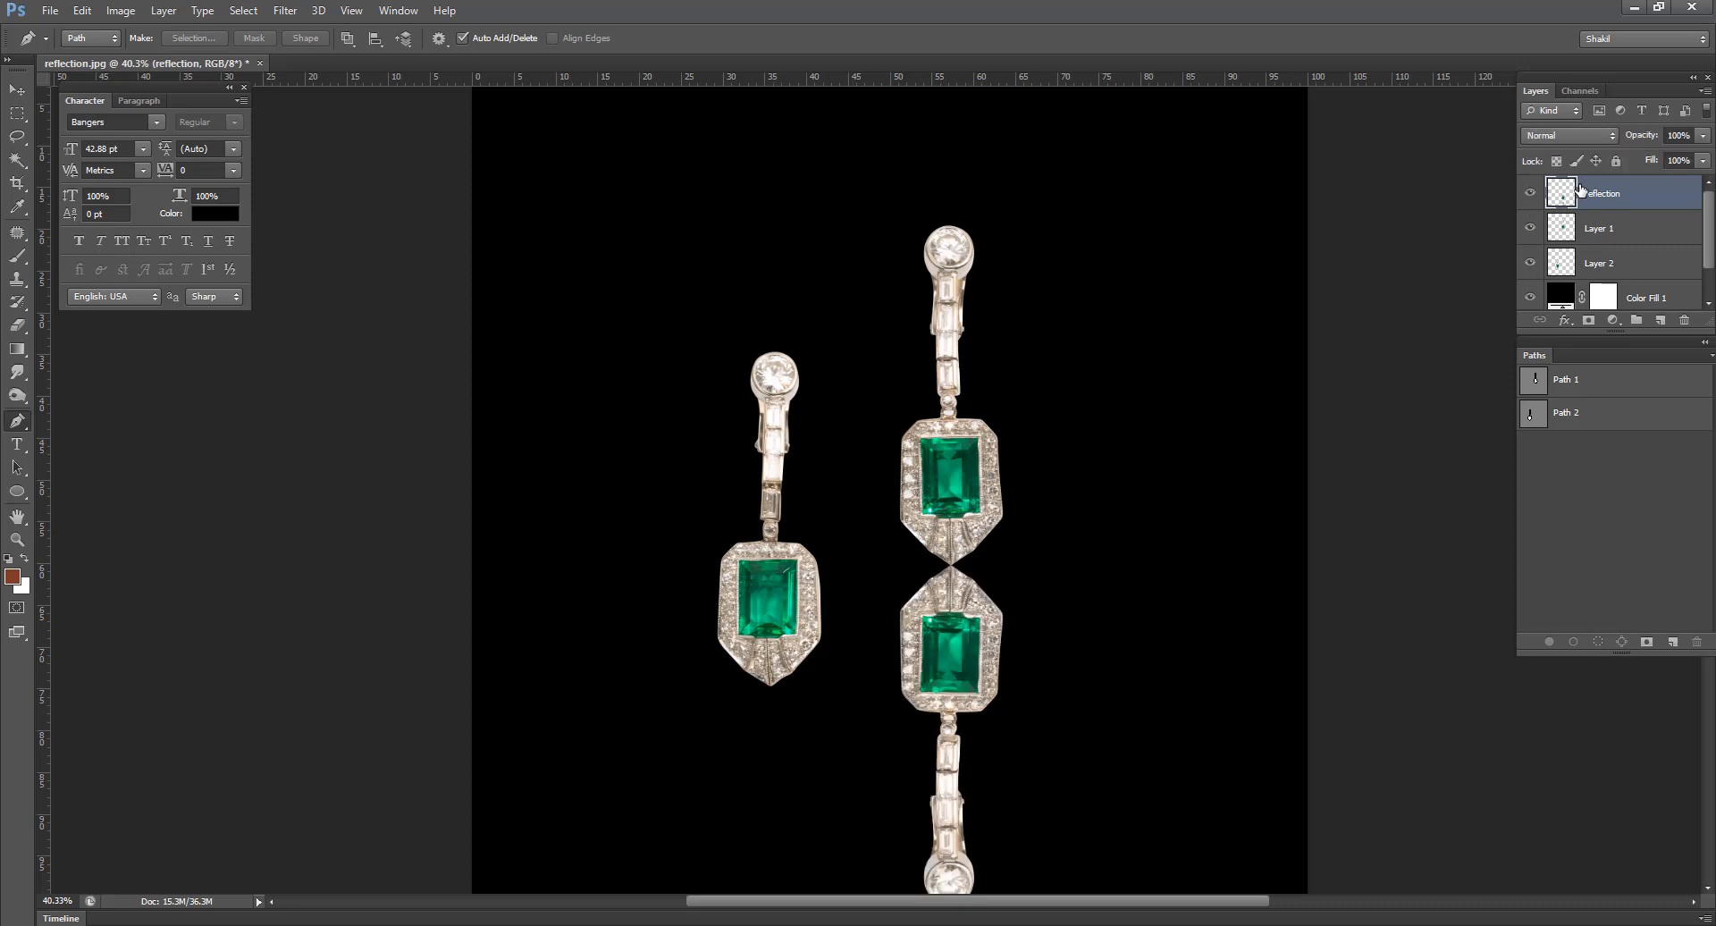
- Add a layer mask to the reflection layer and set the Gradient tool to the Black, White preset
left_click(1589, 322)
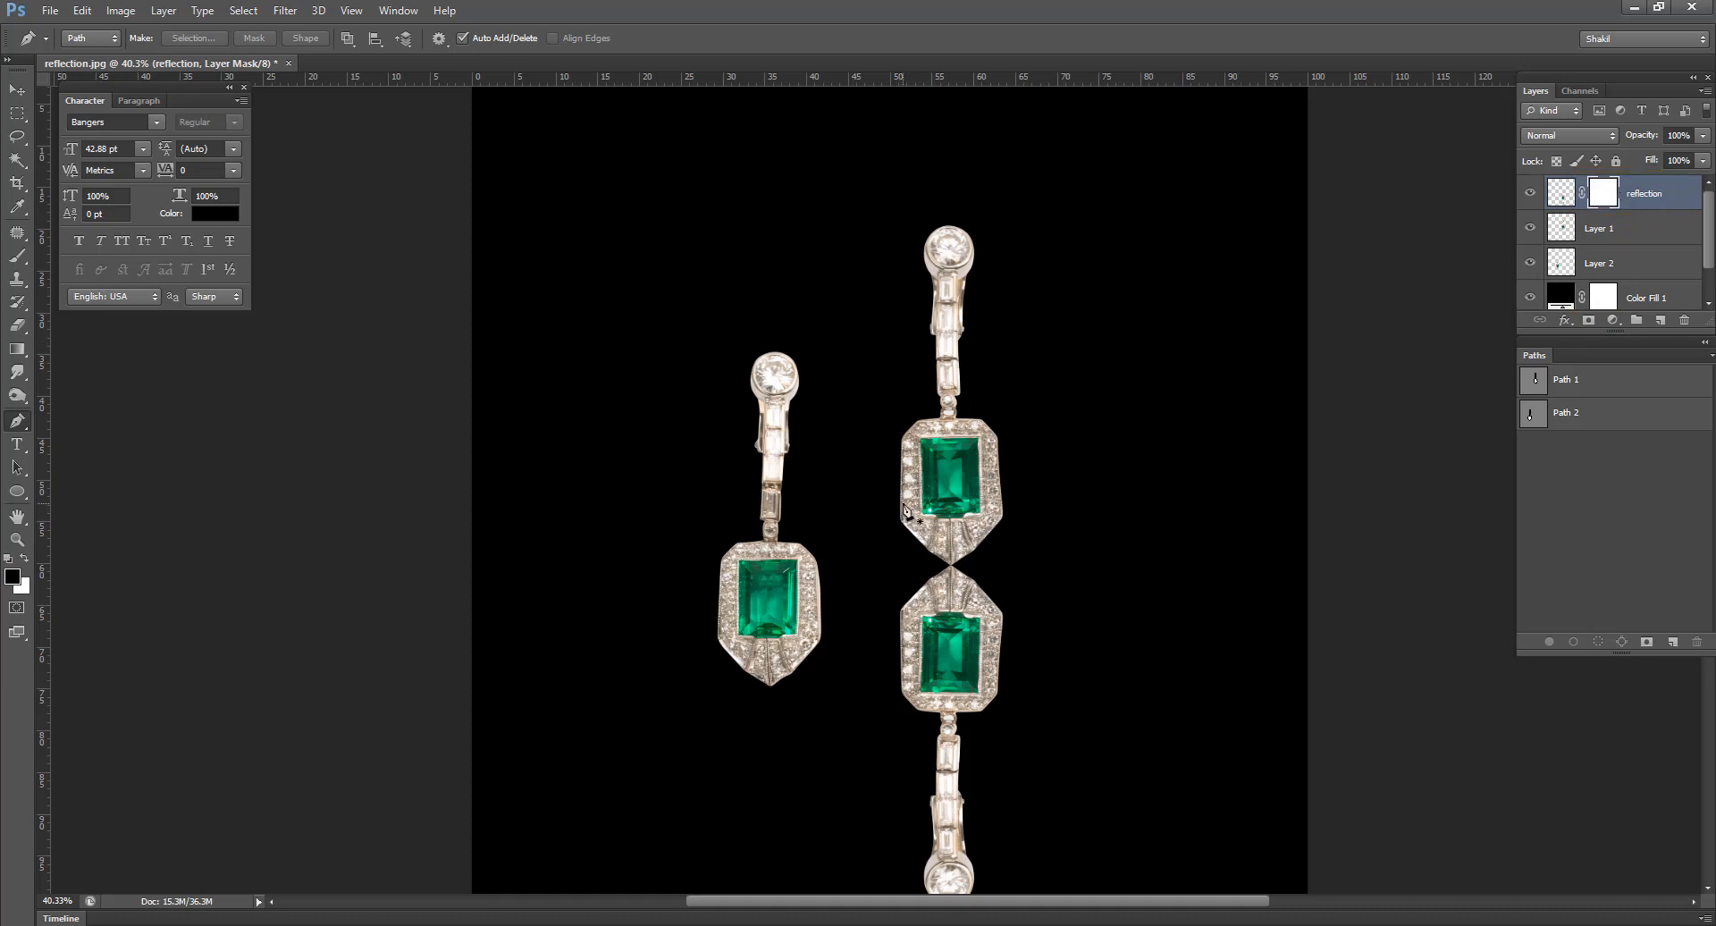
left_click(17, 350)
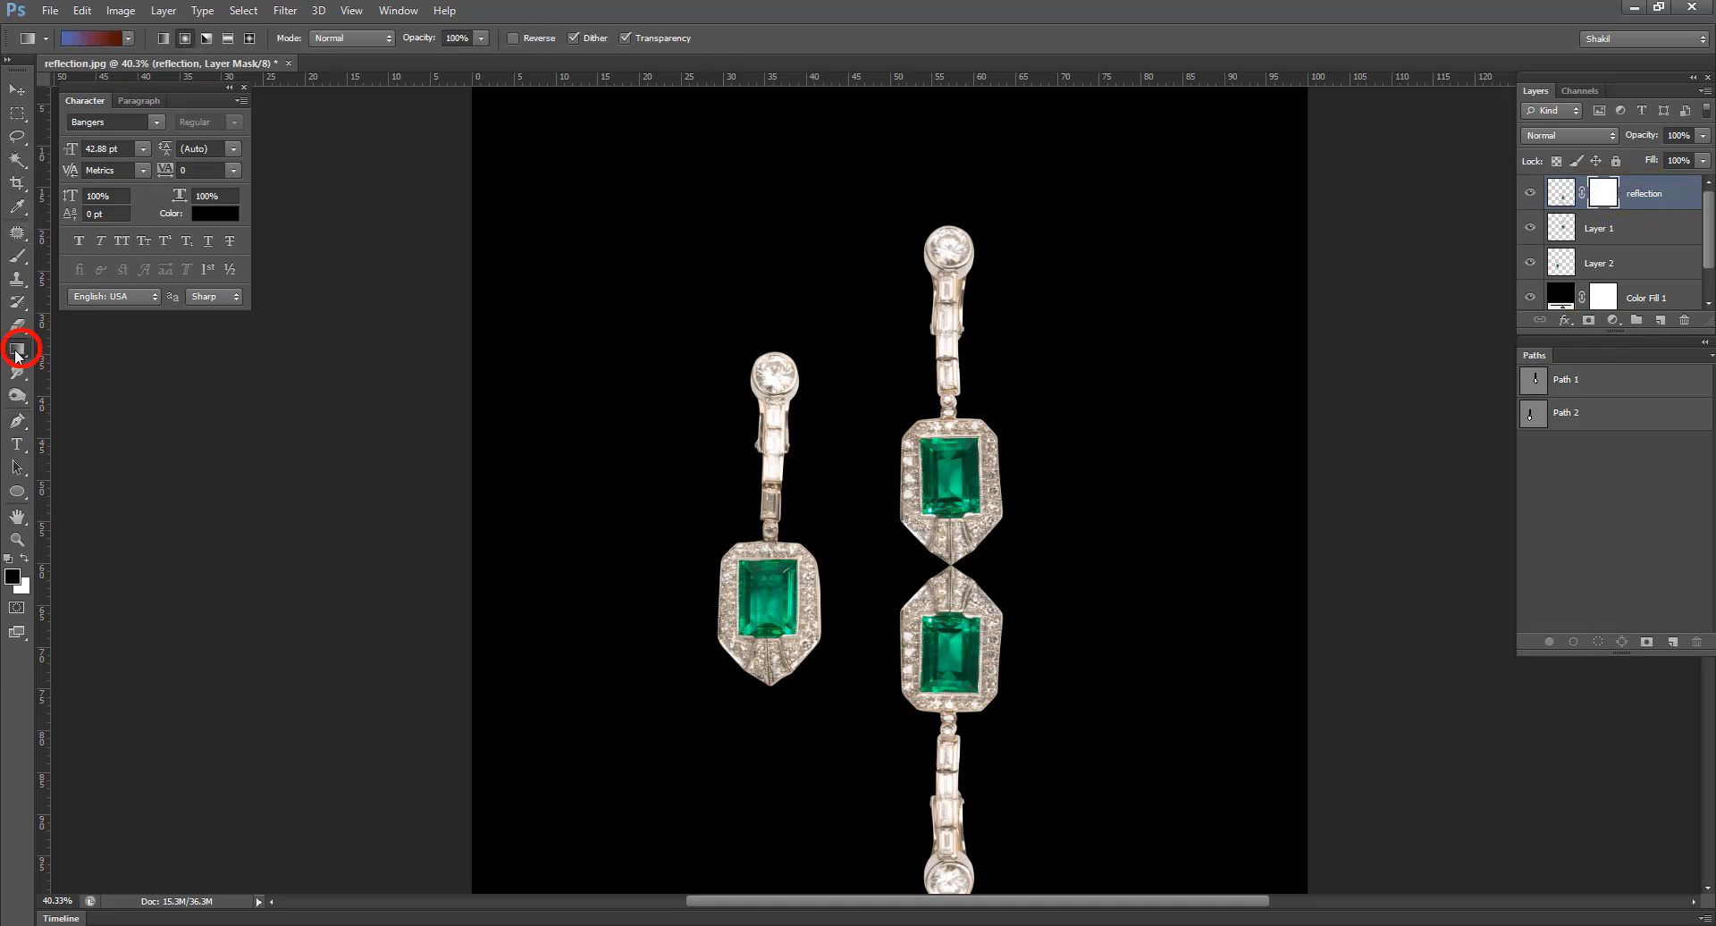
left_click(103, 41)
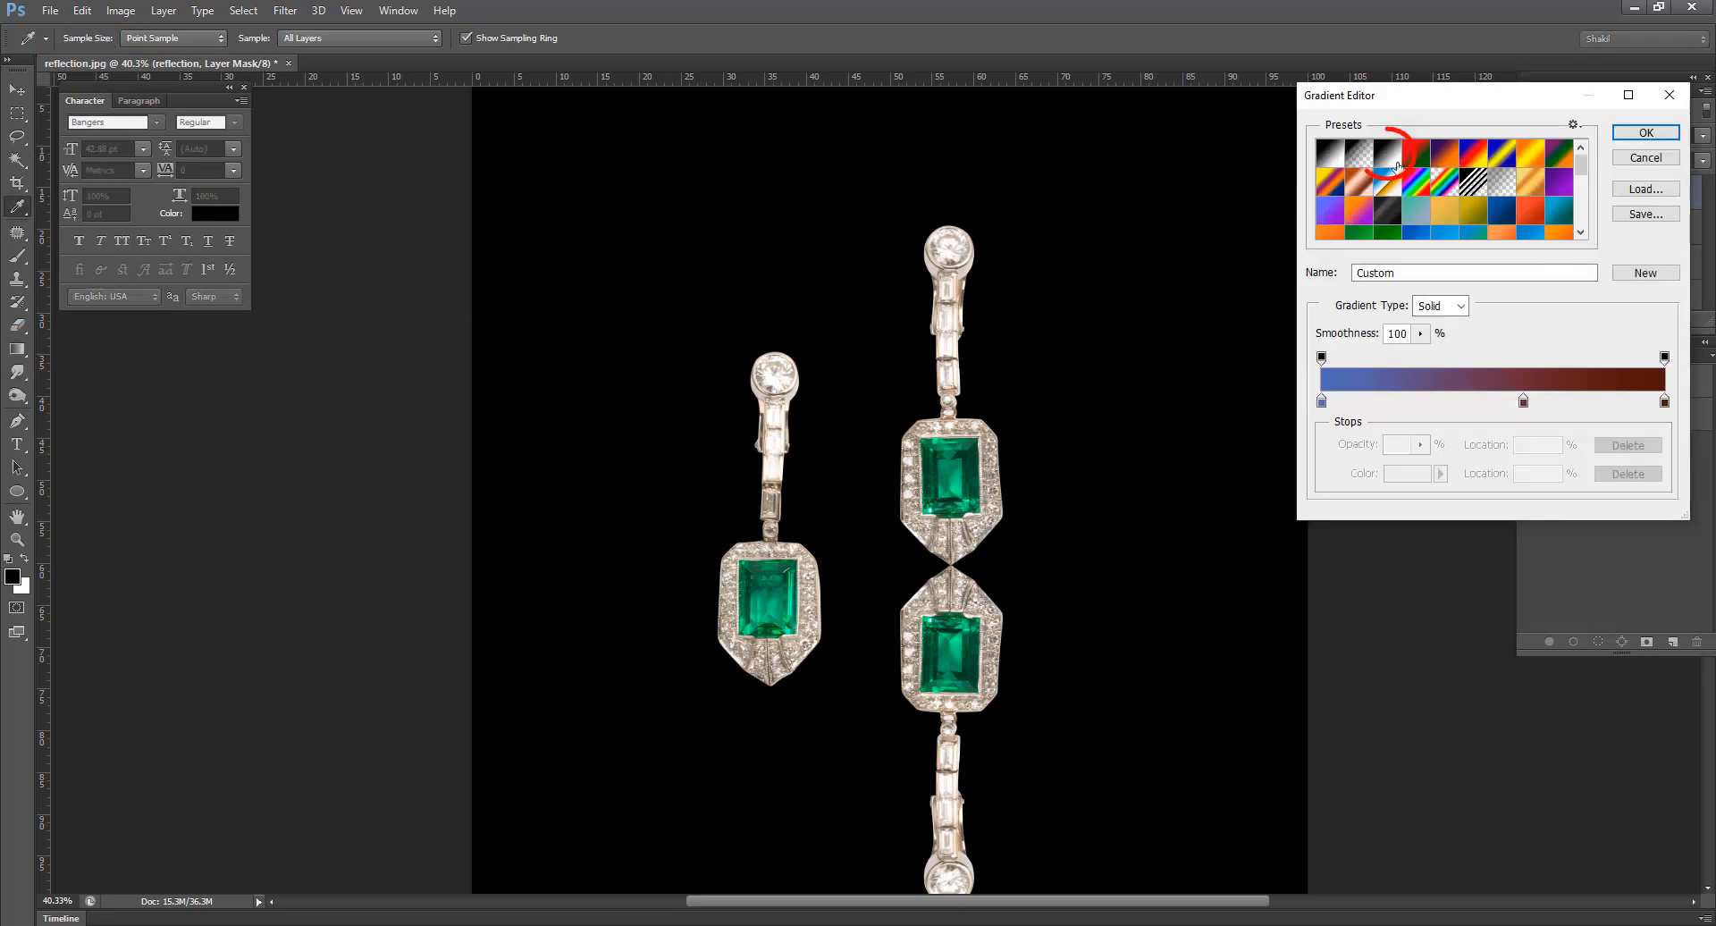
left_click(1391, 159)
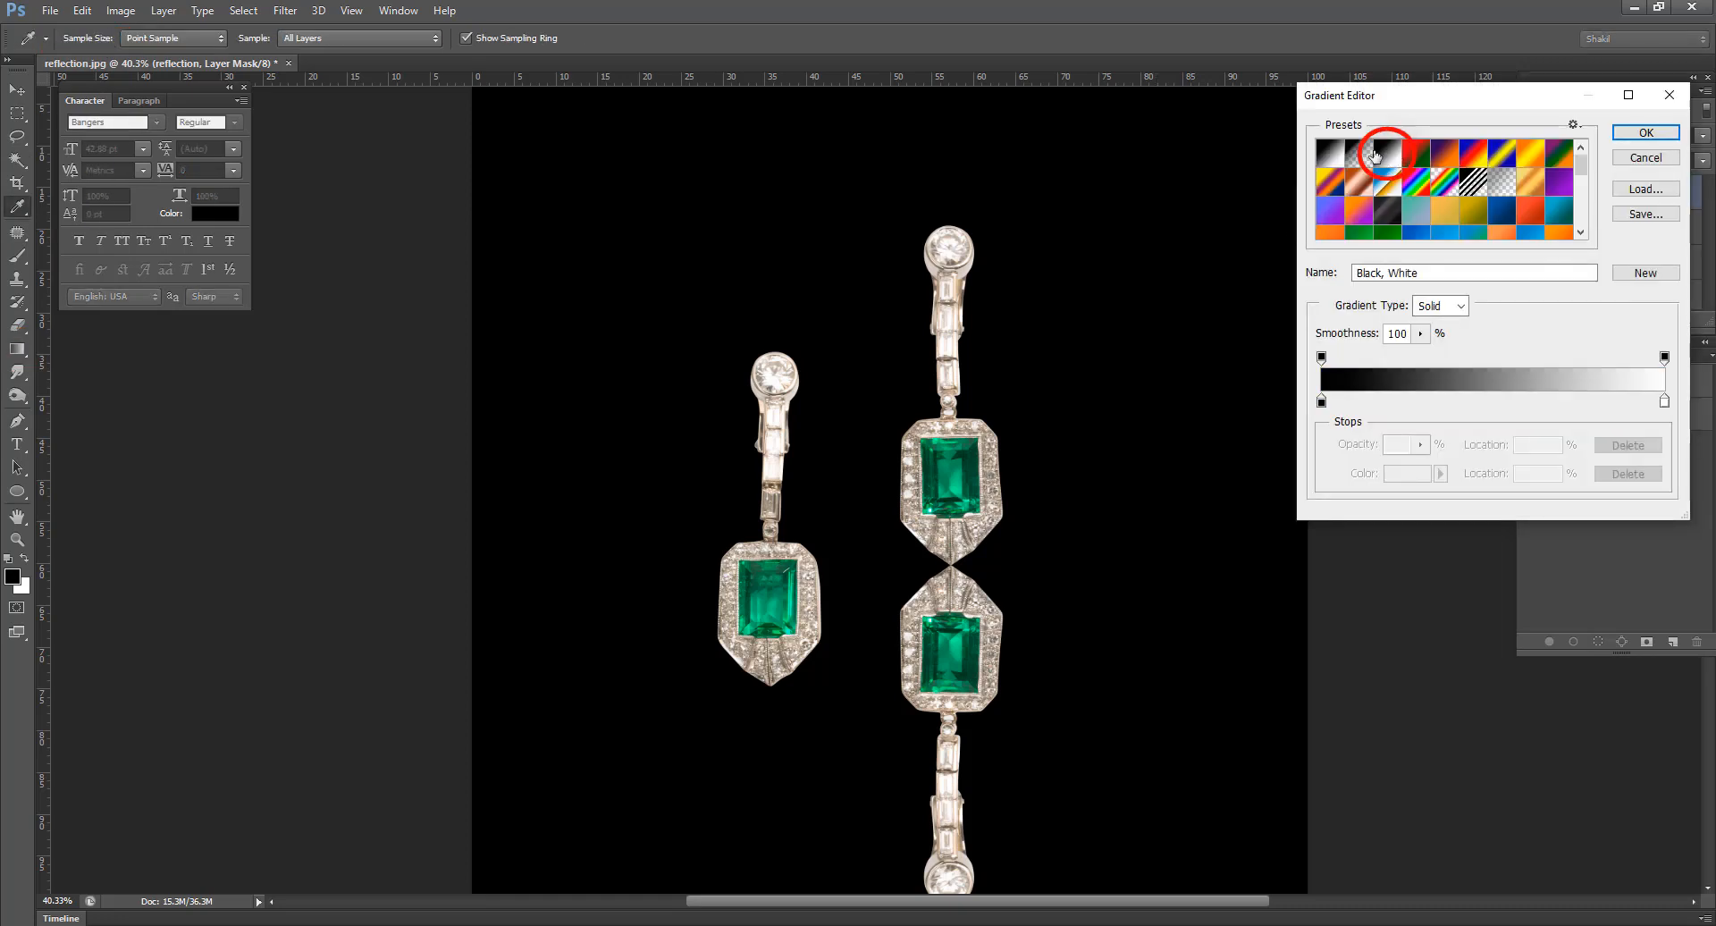
left_click_drag(1401, 100, 1337, 101)
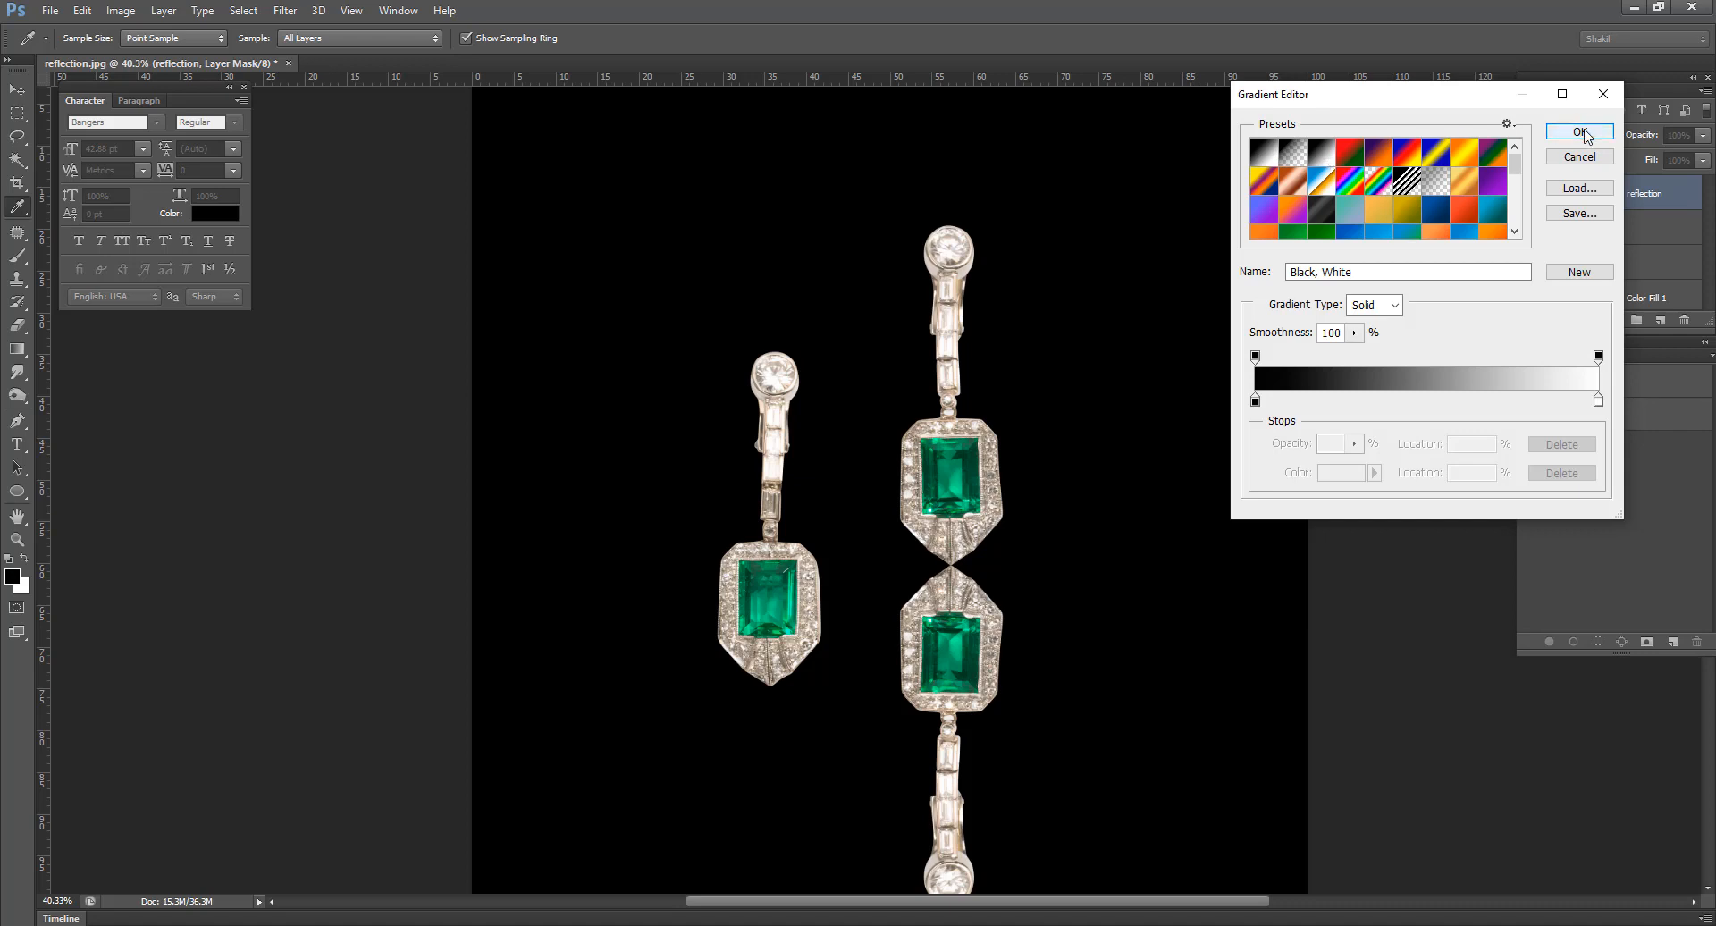
left_click_drag(1428, 98, 1390, 102)
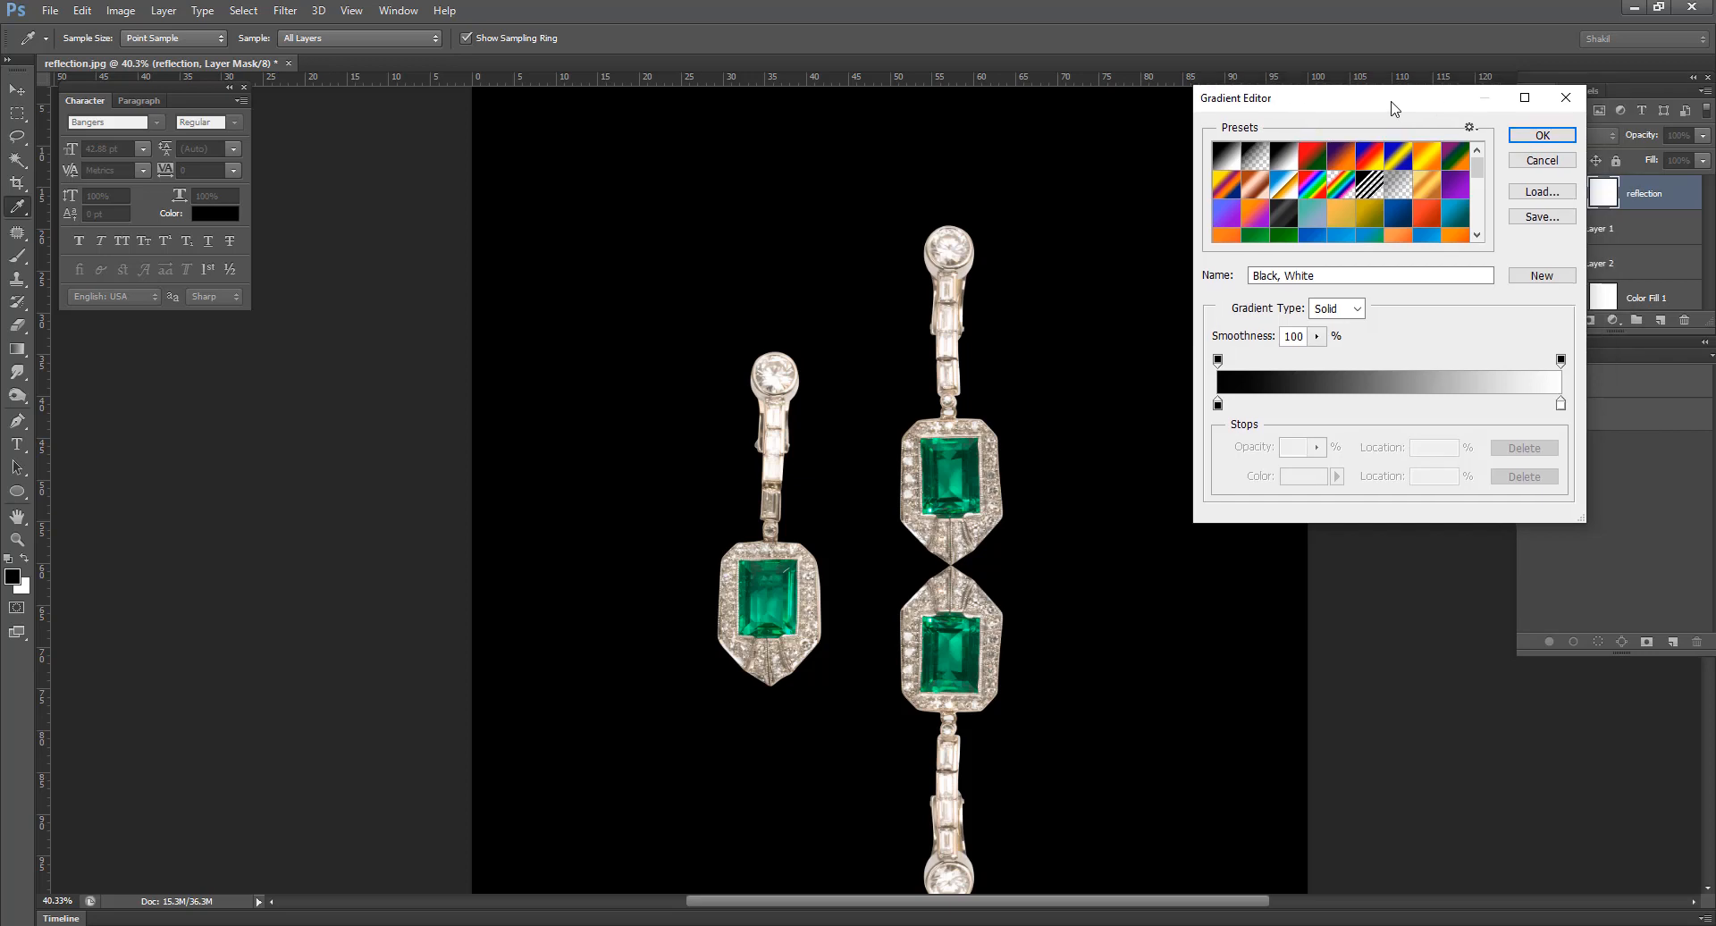
left_click(1554, 137)
- Try fading the mirrored right earring with a radial black-to-white gradient on the reflection layer's mask
key("ctrl+minus")
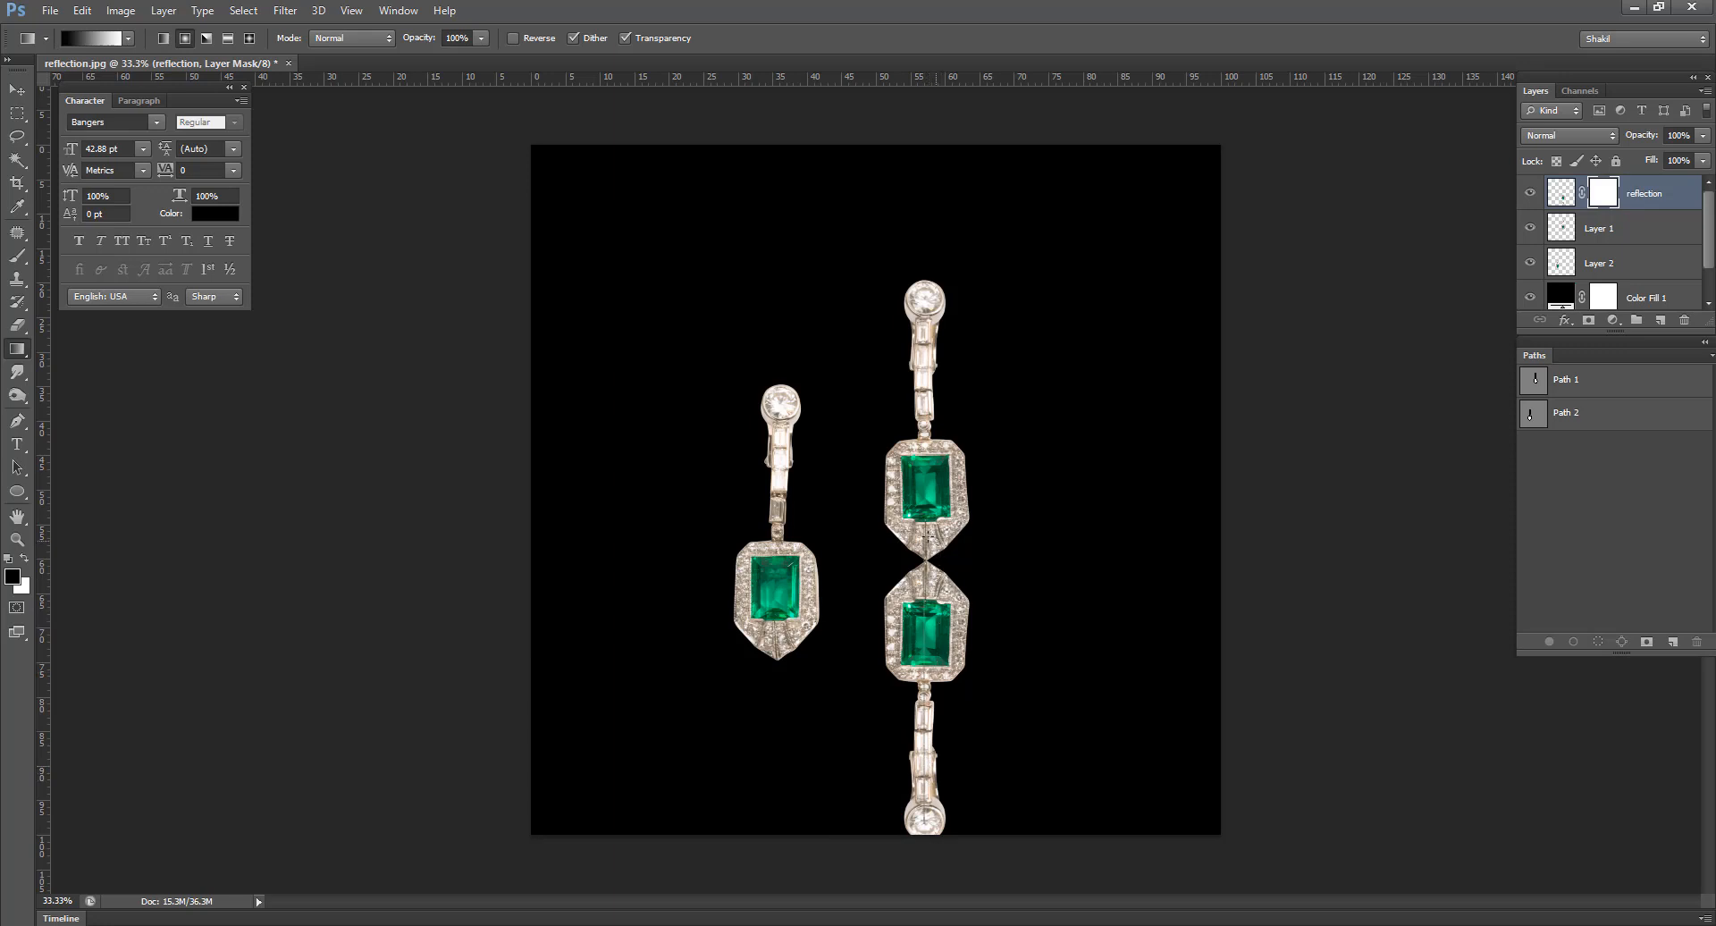
left_click_drag(920, 545, 922, 833)
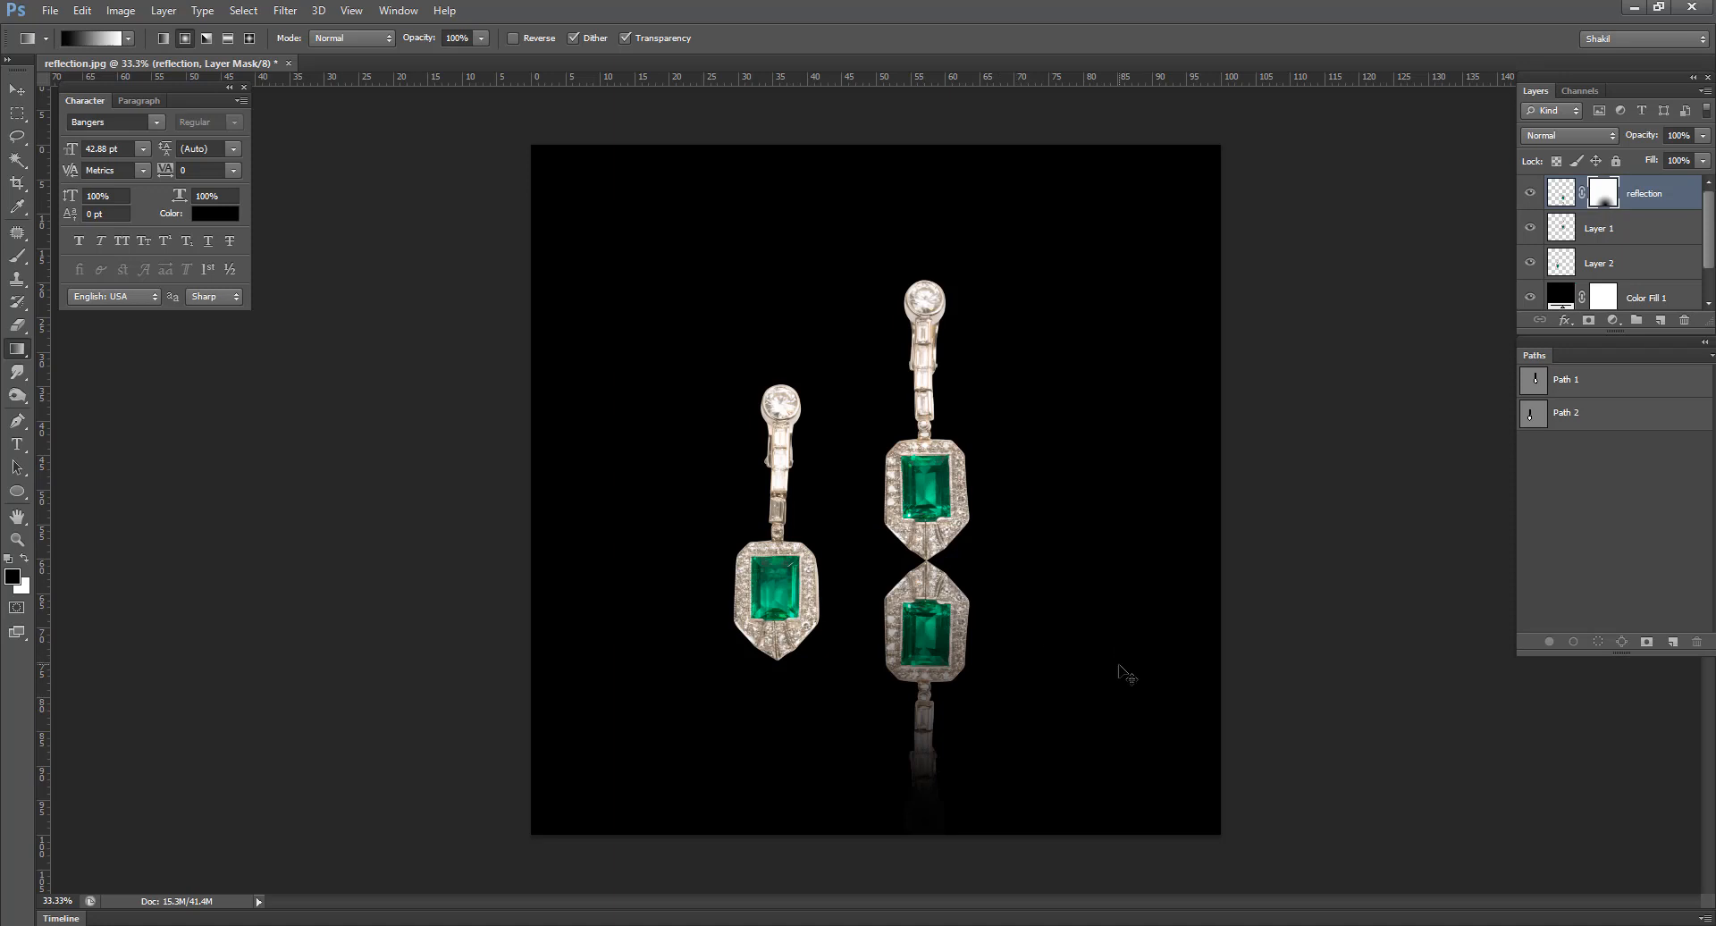
key("ctrl+z")
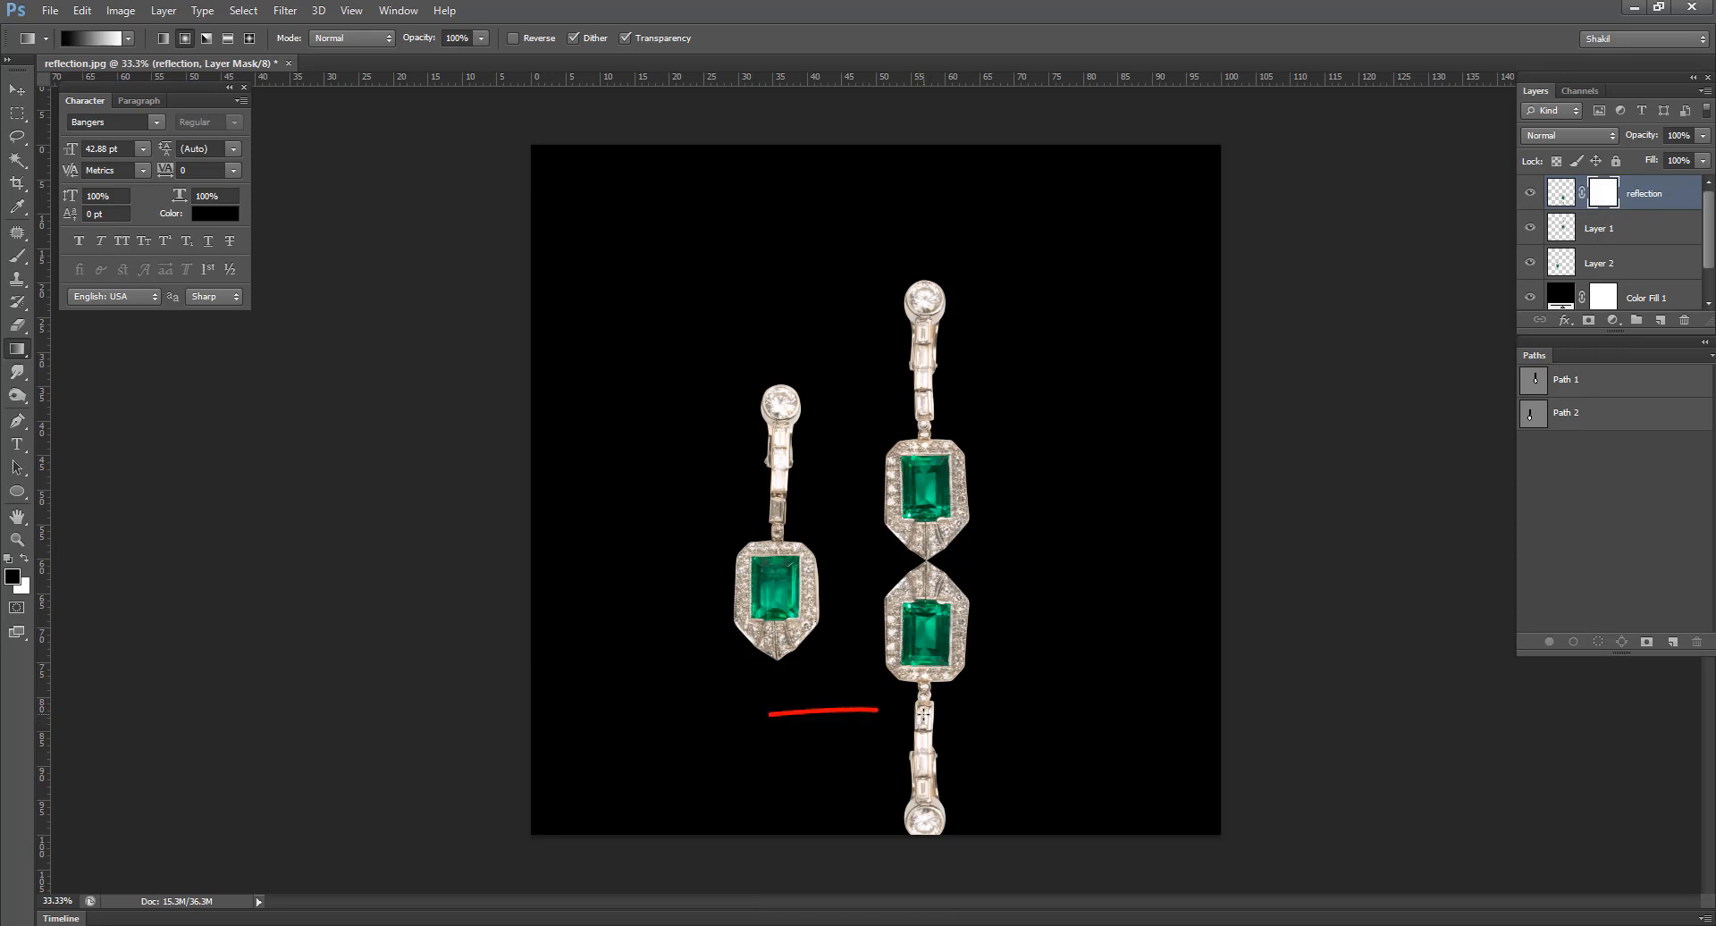
left_click_drag(924, 718, 932, 534)
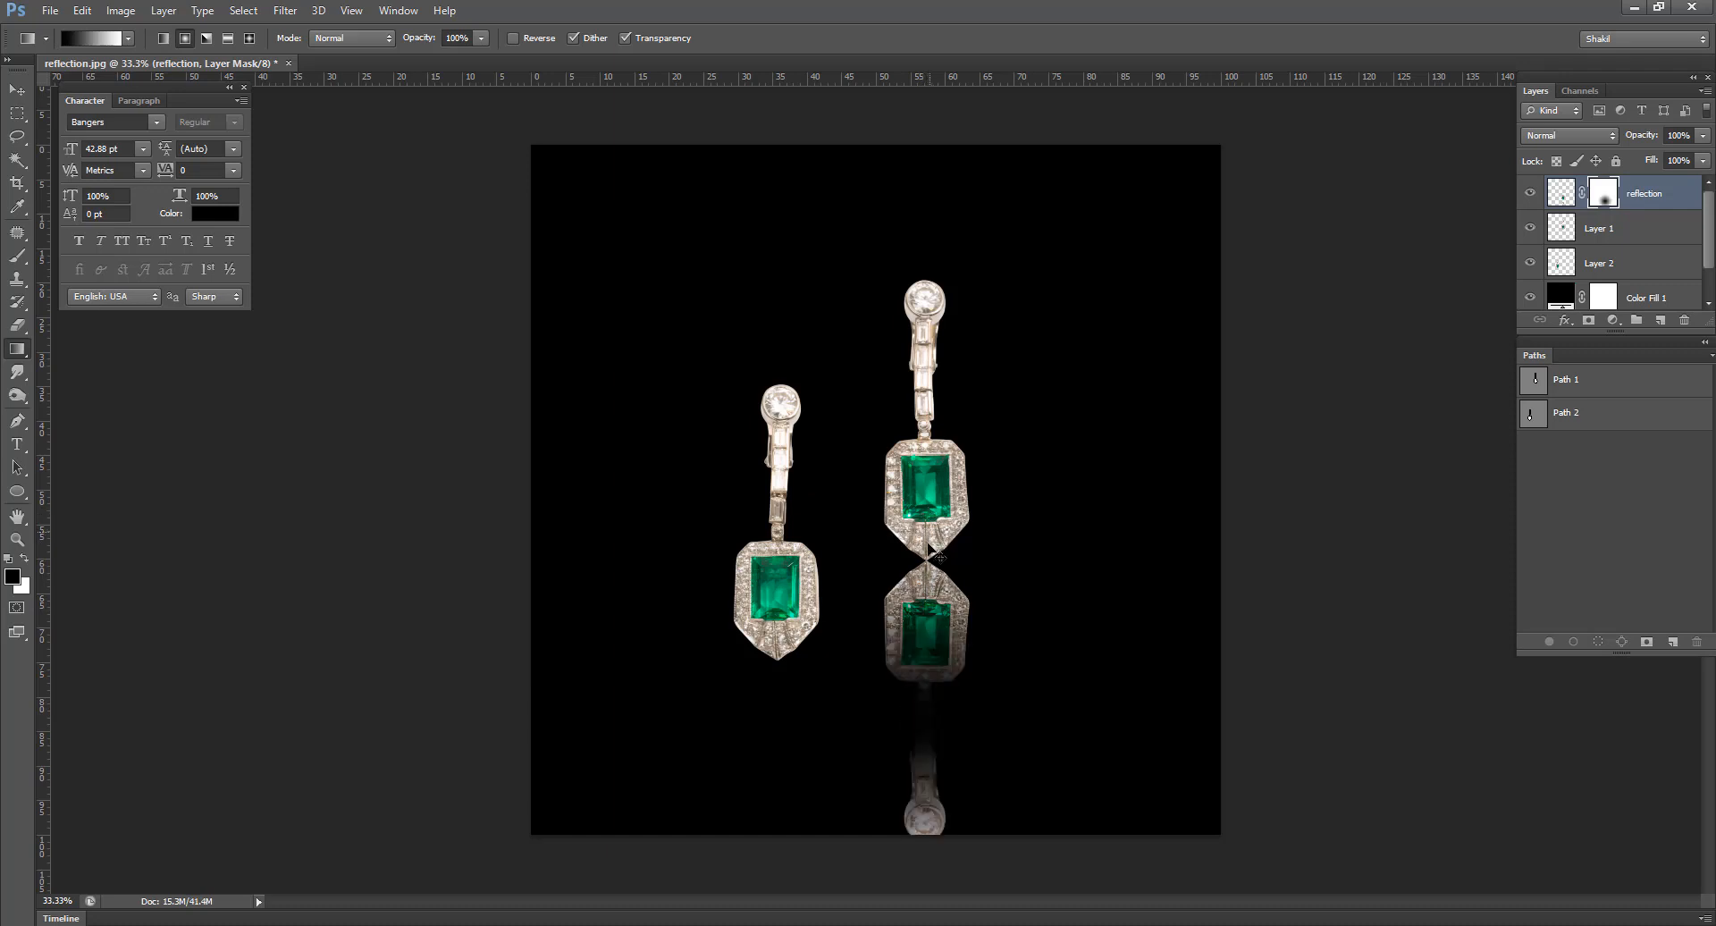
key("ctrl+z")
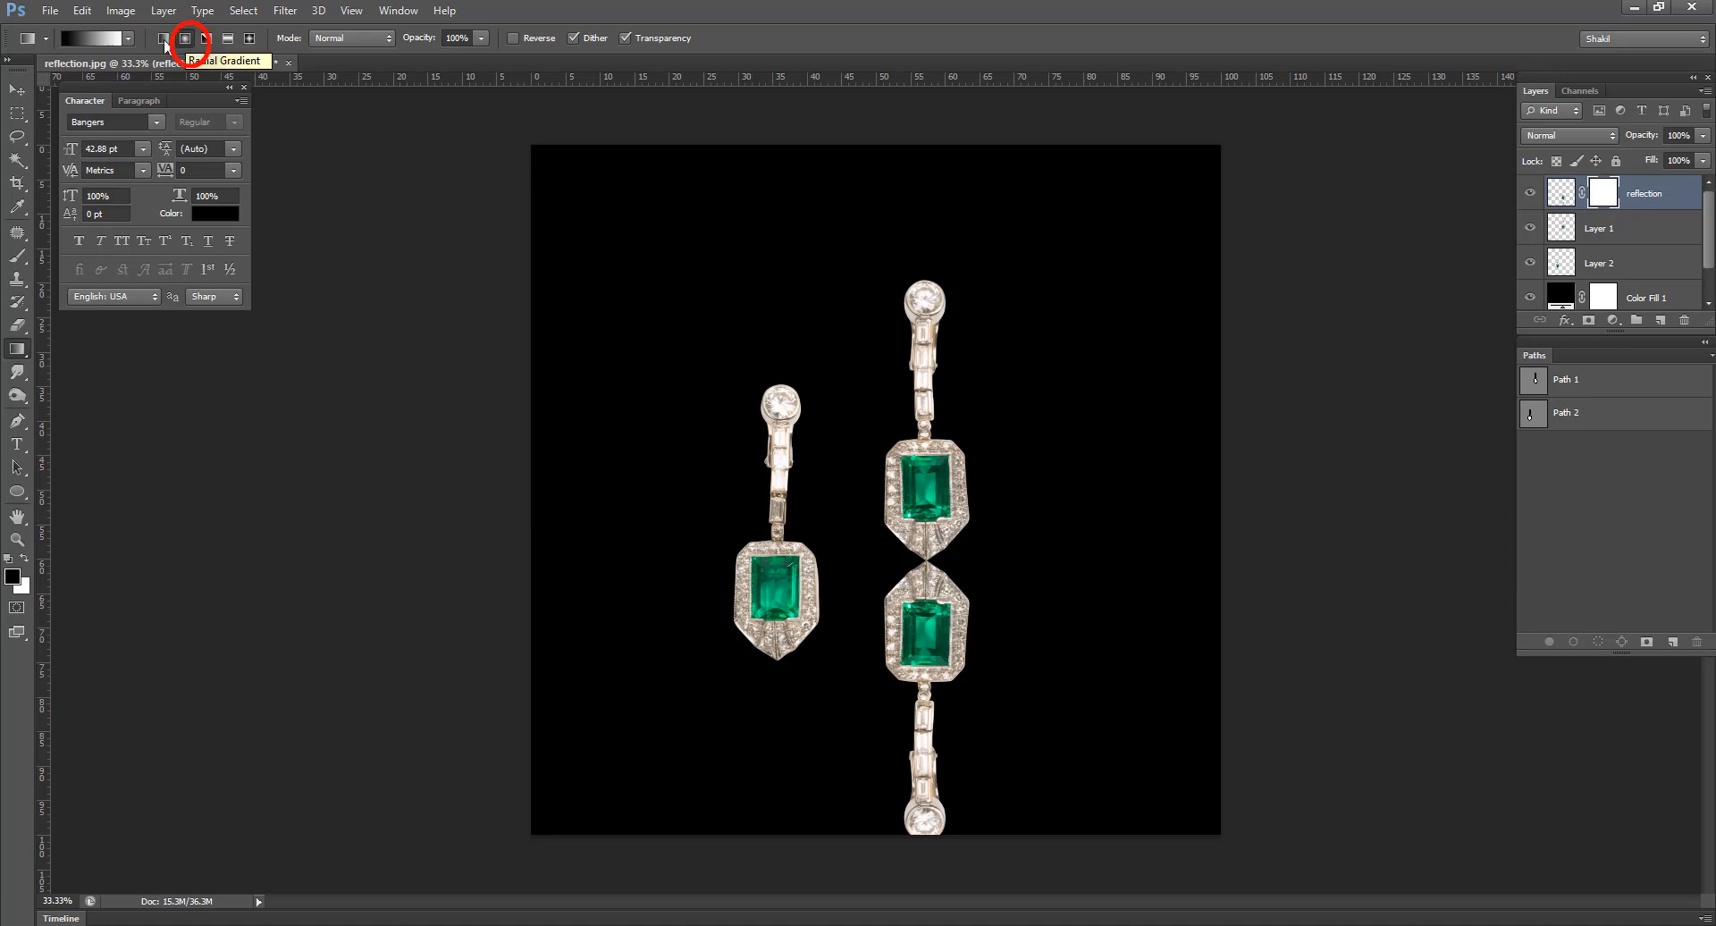
- Fade the reflection layer's mask with a linear gradient from just below the mirrored pendant up to the earring's tip, and set the layer opacity to 51%
left_click(162, 39)
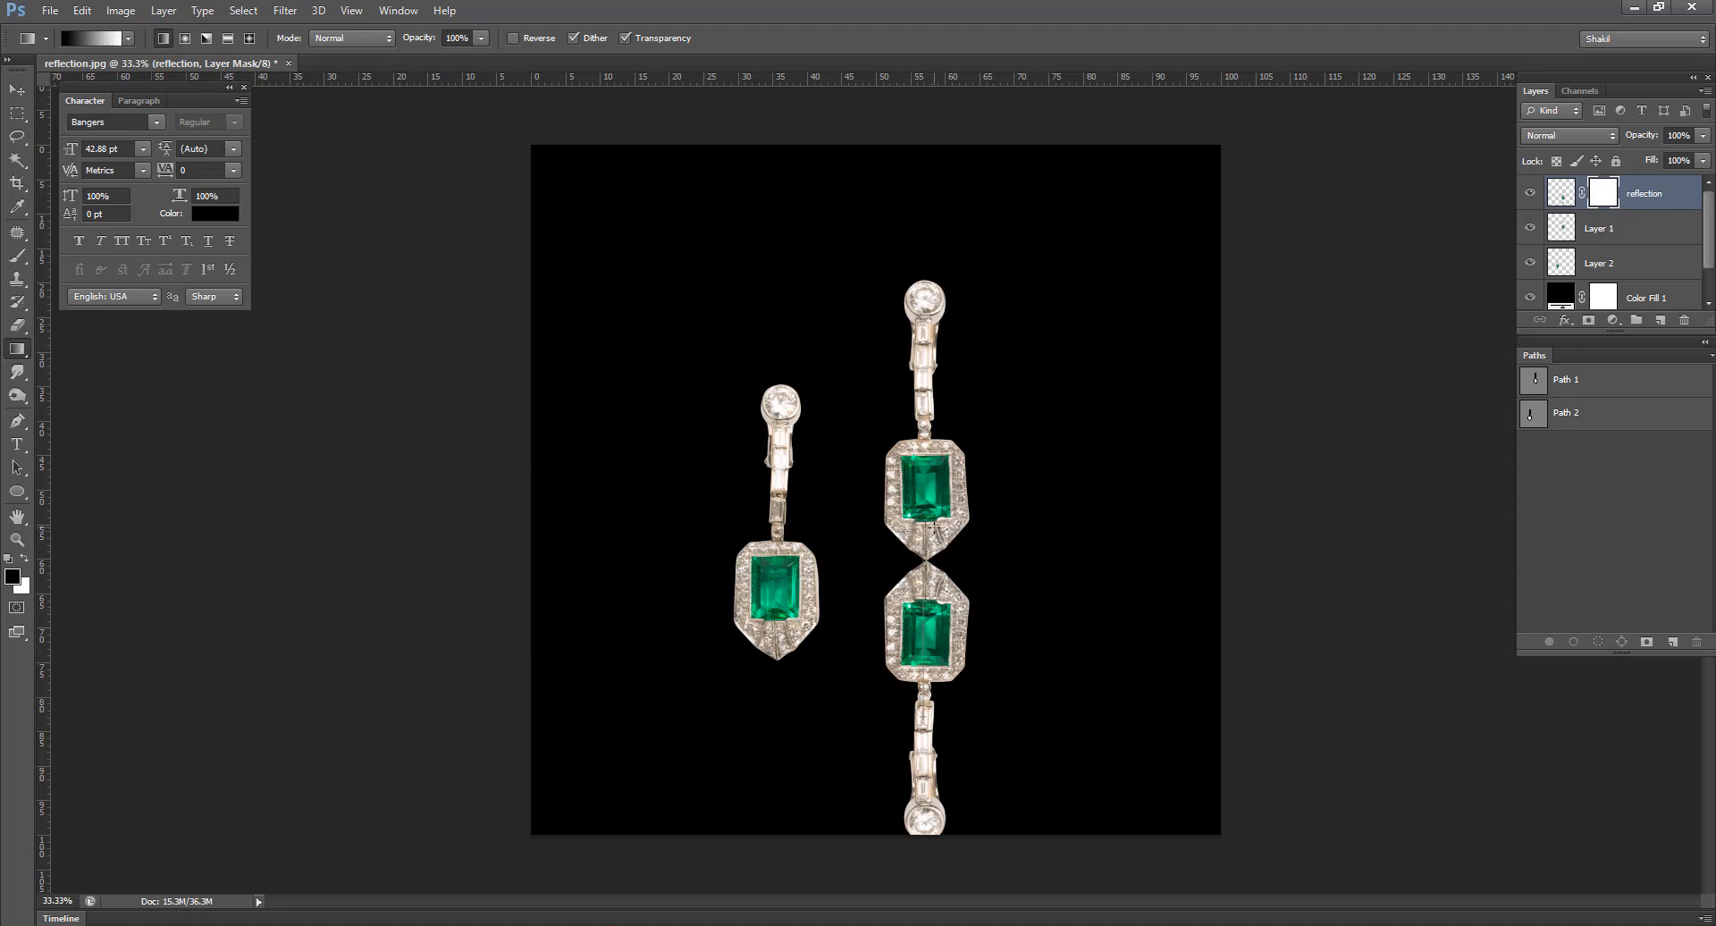
left_click_drag(923, 706, 931, 528)
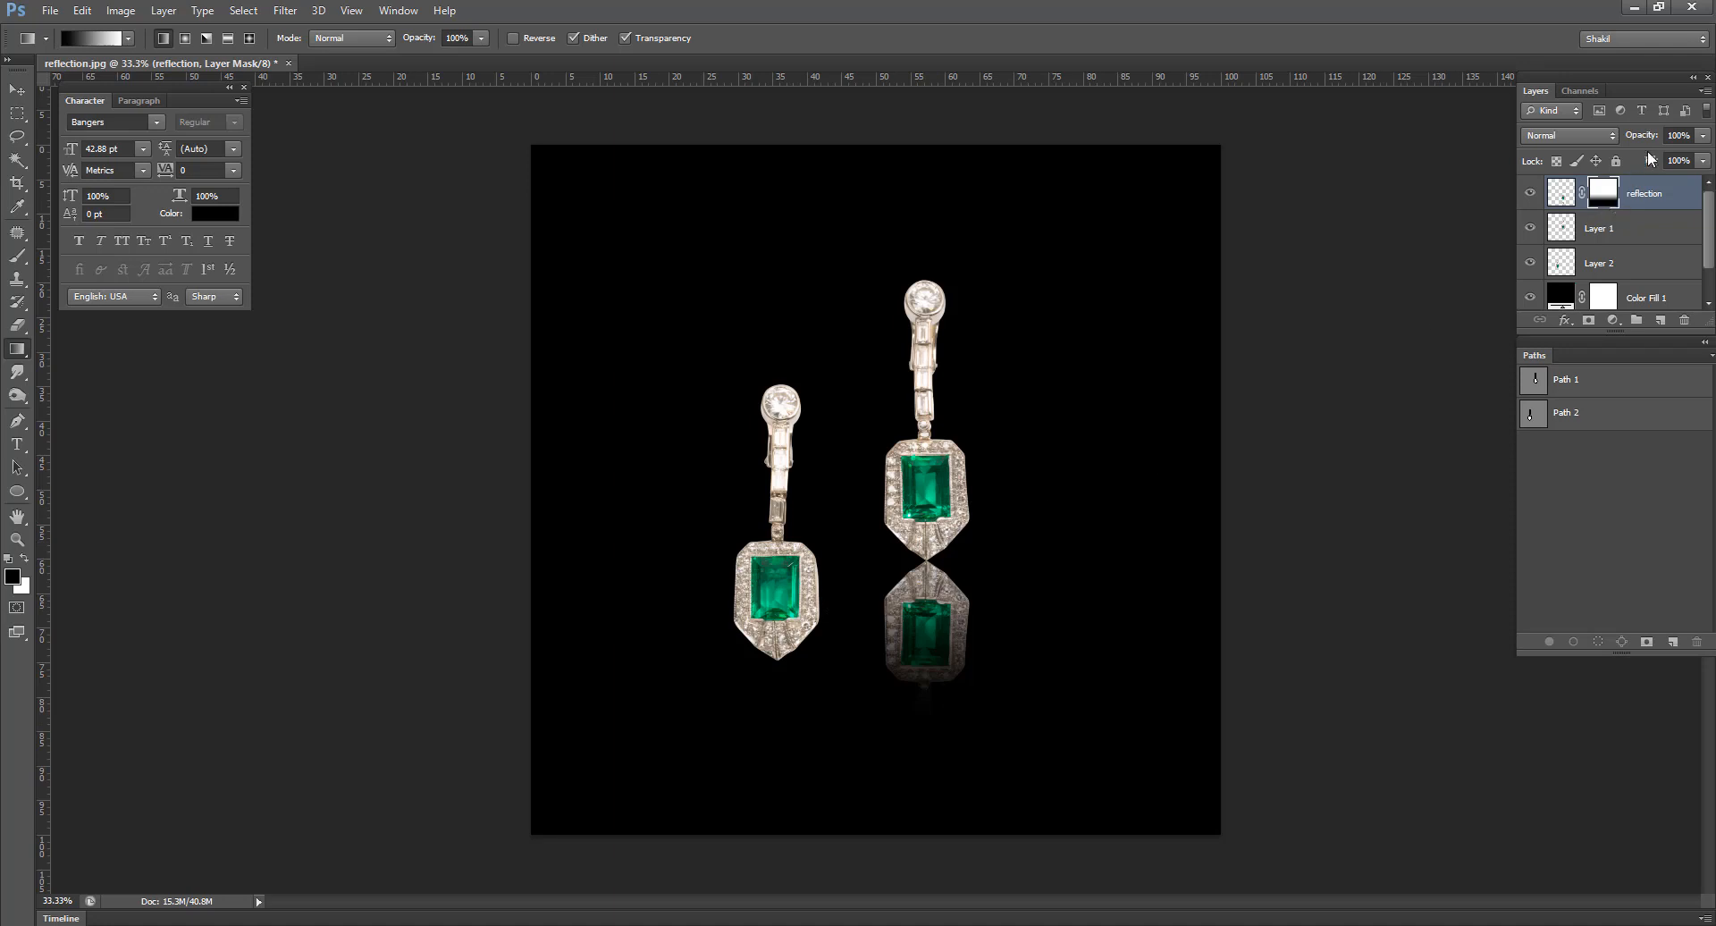
left_click_drag(1641, 135, 1600, 138)
scroll(1042, 540, "down", 2)
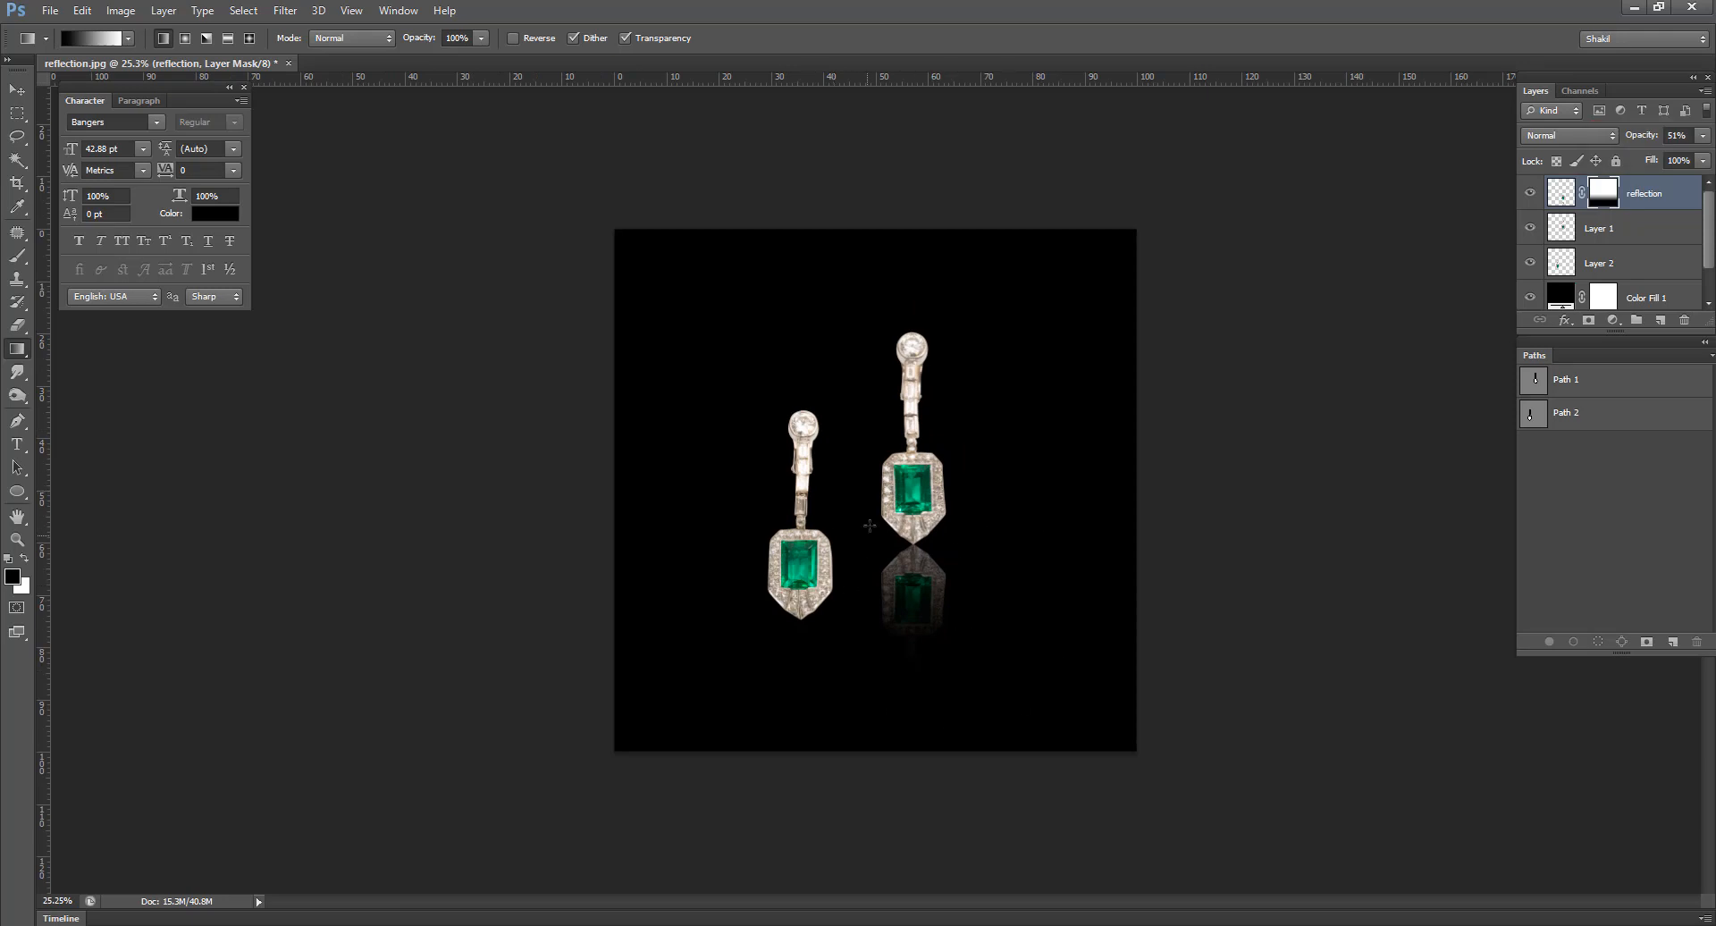
scroll(871, 497, "up", 1)
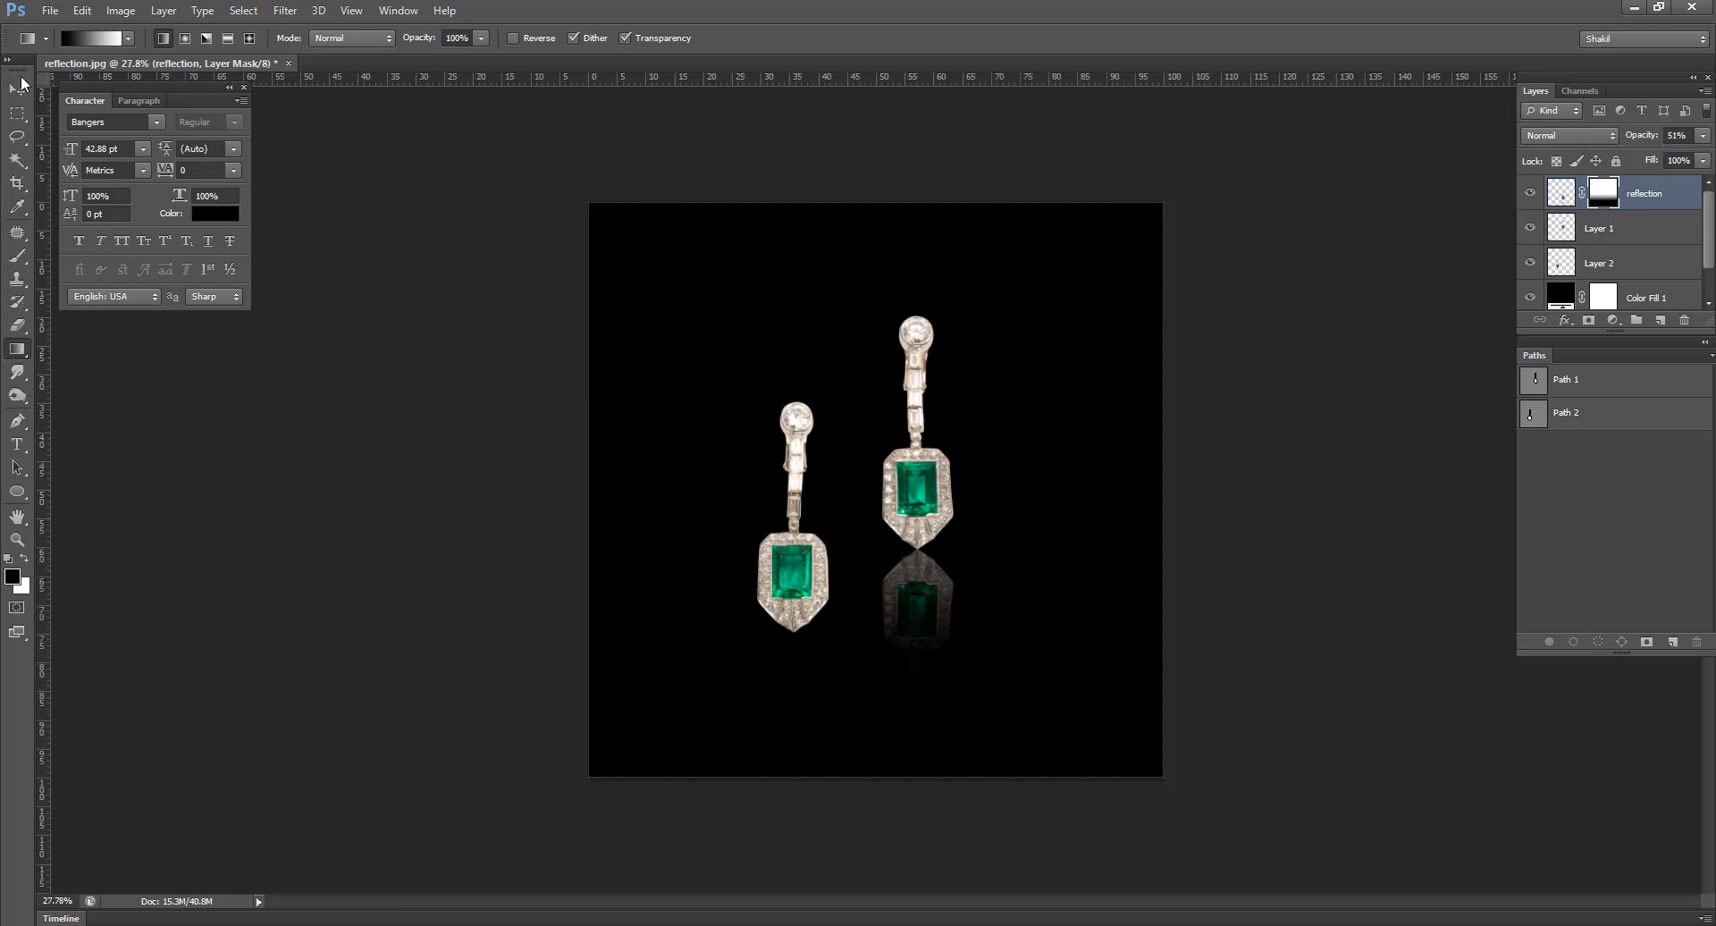
- Duplicate Layer 2, the left earring, as a new layer named "Reflection 2" in the same document
left_click(1622, 263)
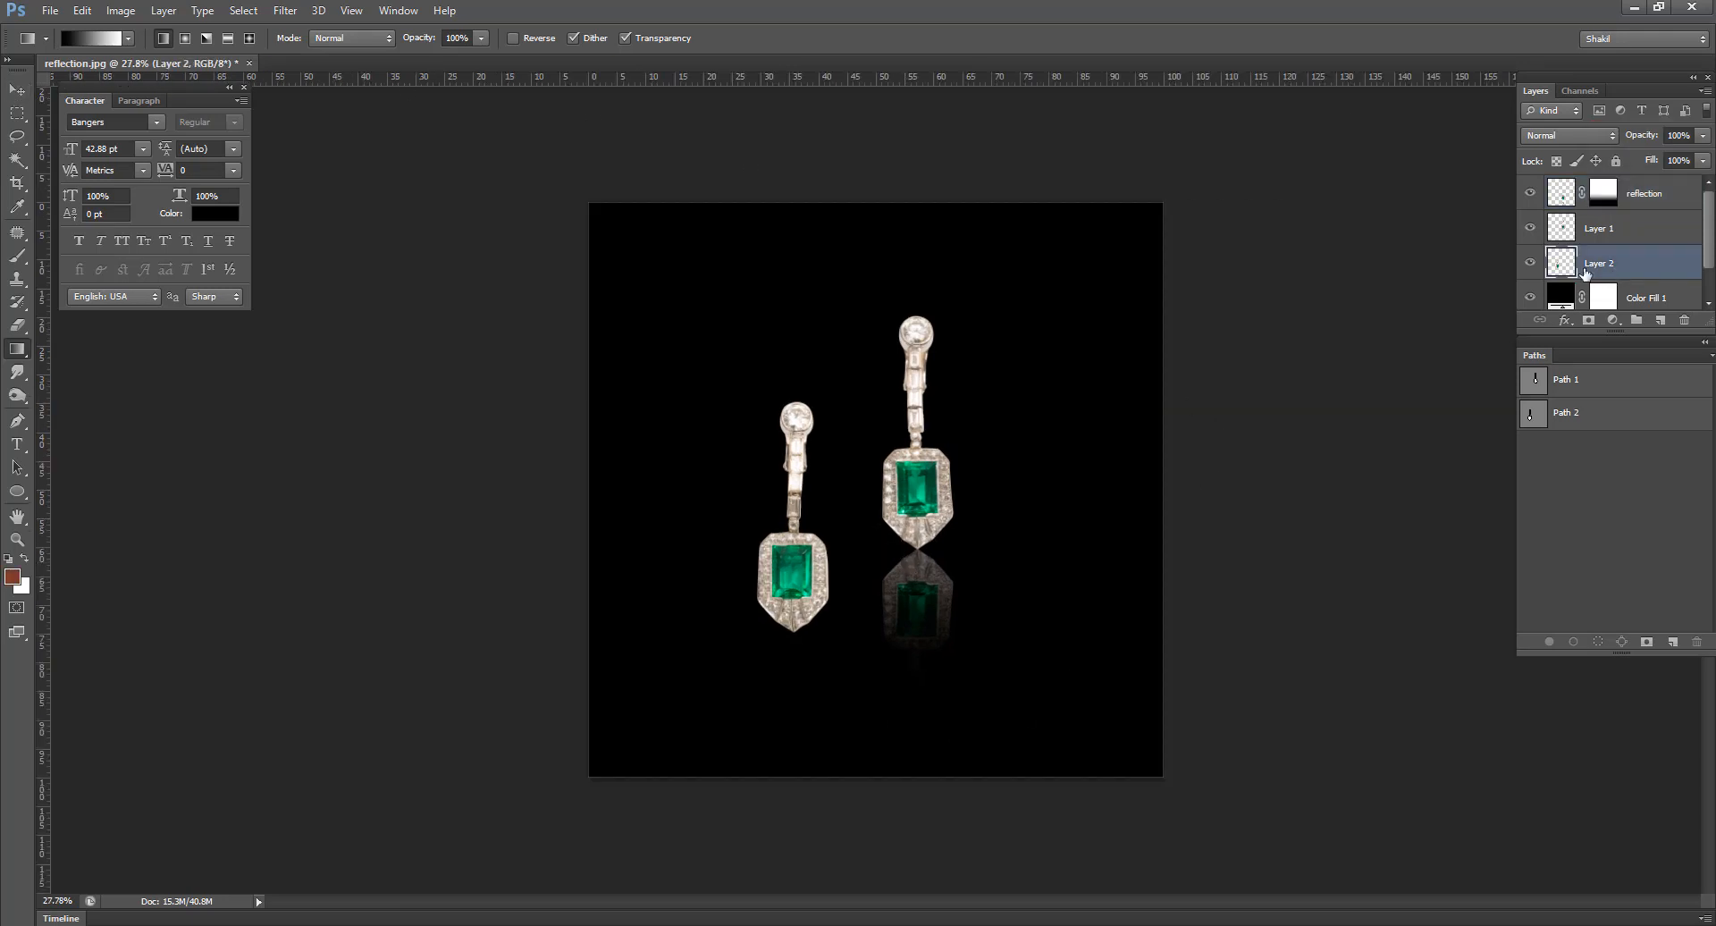
left_click(1532, 263)
left_click(1532, 263)
right_click(1601, 270)
left_click(1607, 268)
right_click(1593, 265)
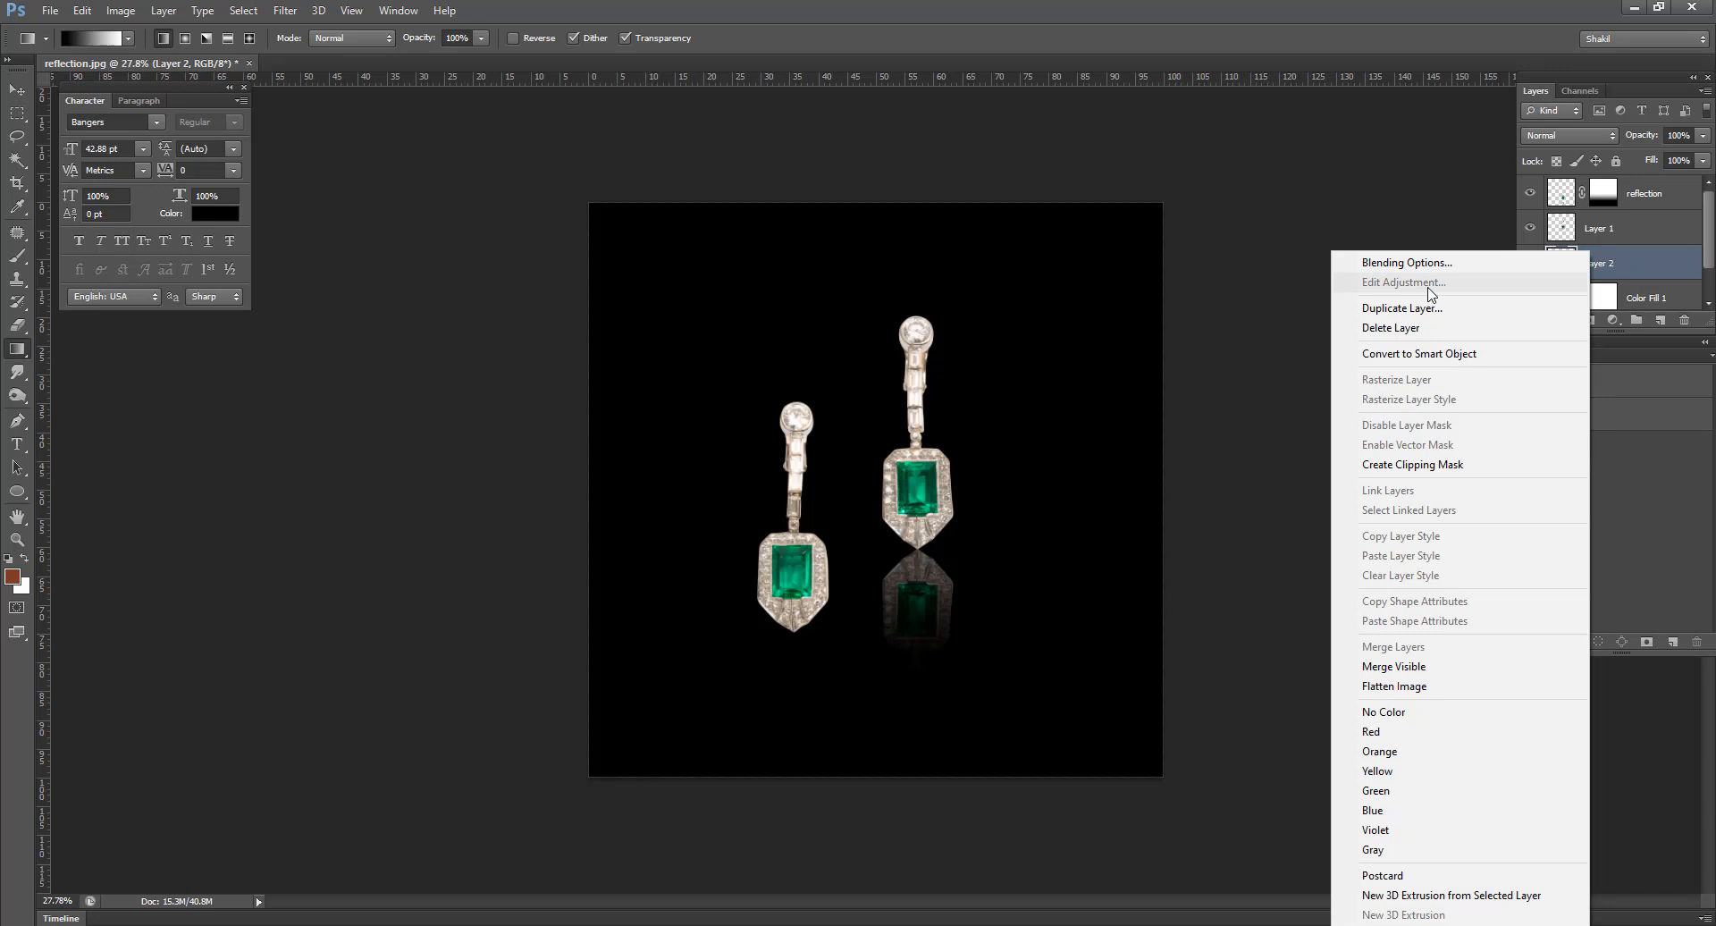
left_click(1396, 308)
type("R")
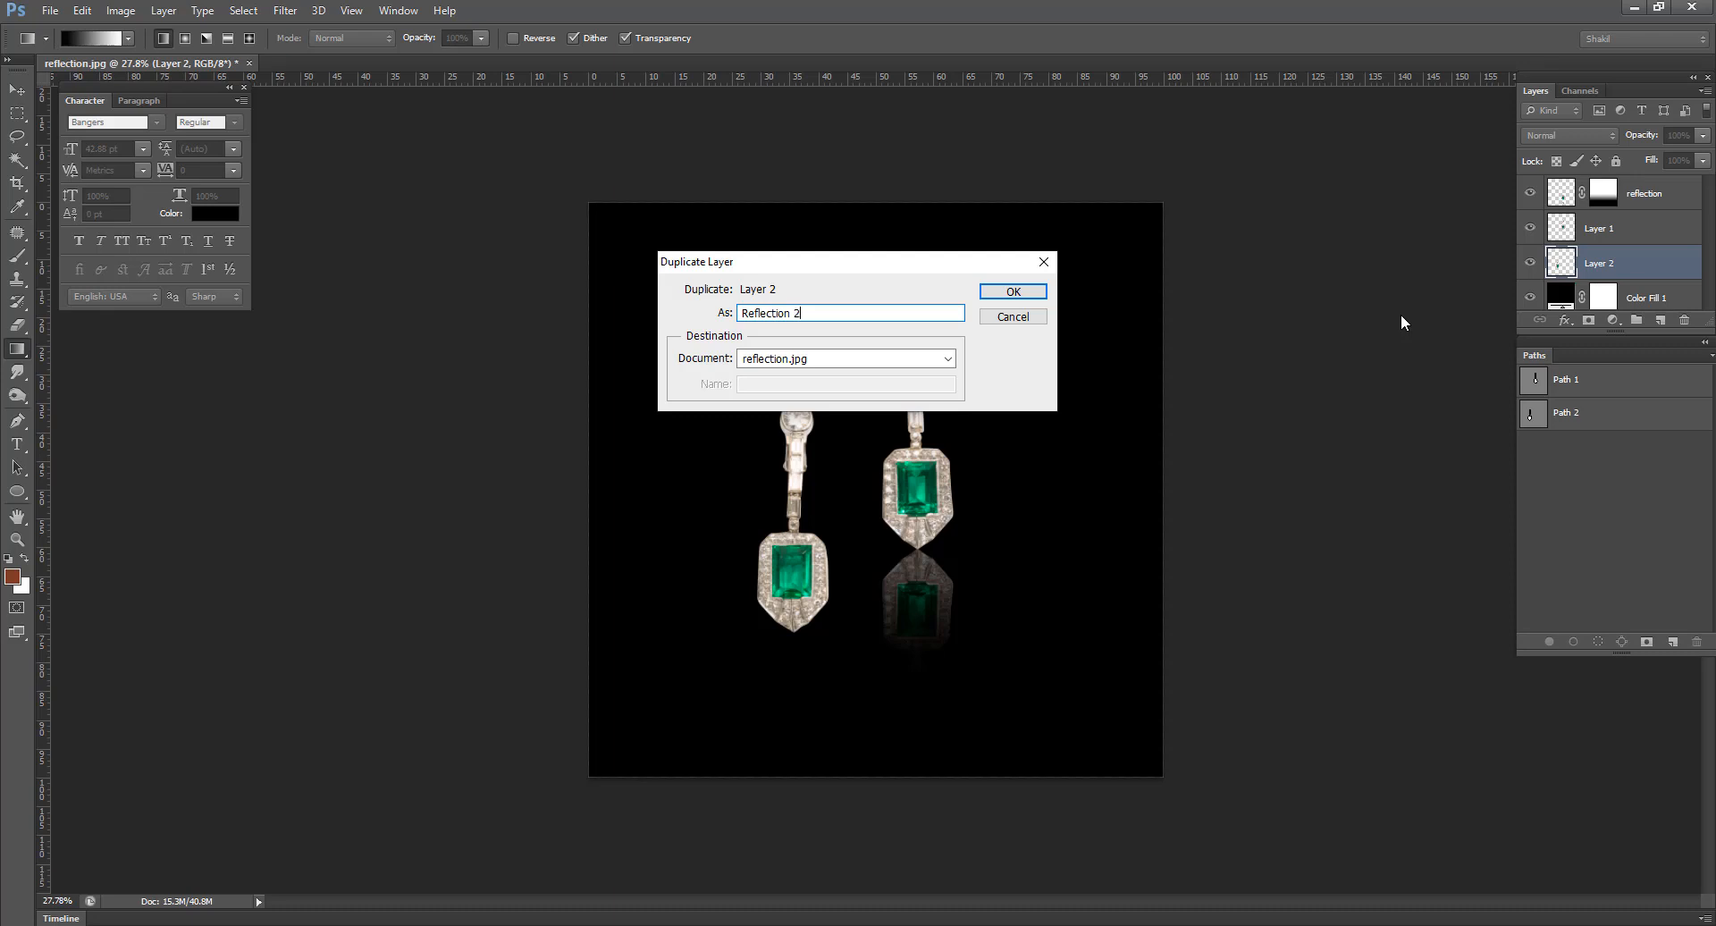
type("eflection 2")
left_click(1013, 292)
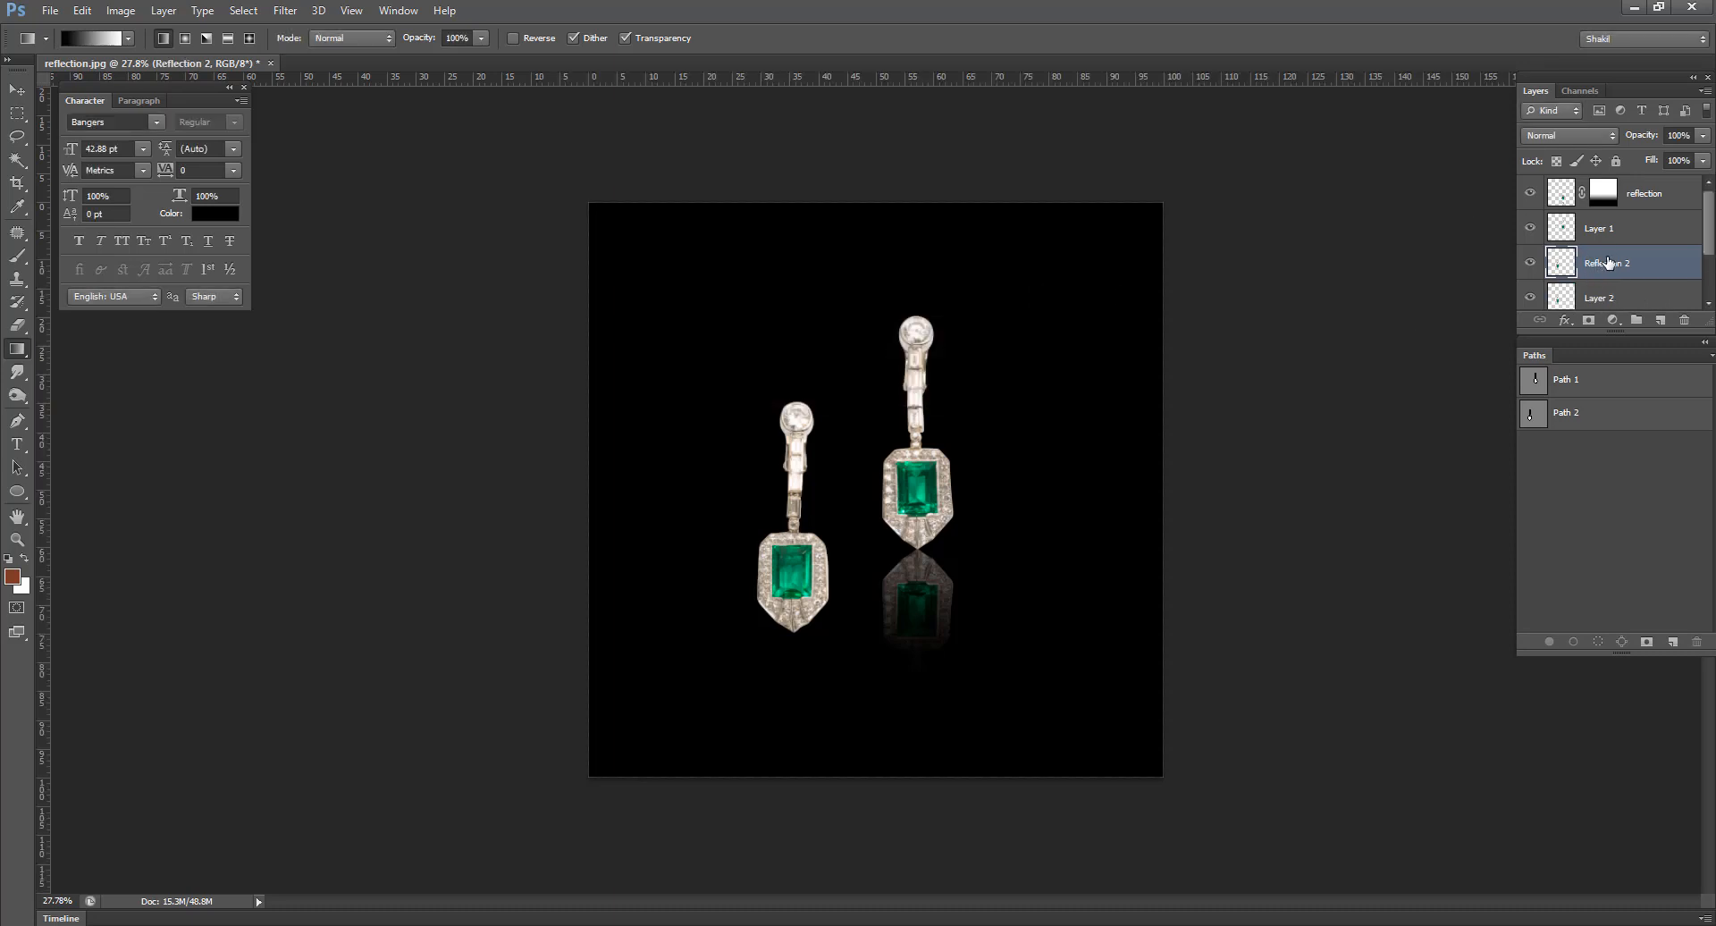
- Flip the Reflection 2 layer vertically about the left earring's bottom tip so the copy mirrors directly beneath it
key("ctrl+t")
scroll(801, 540, "up", 5)
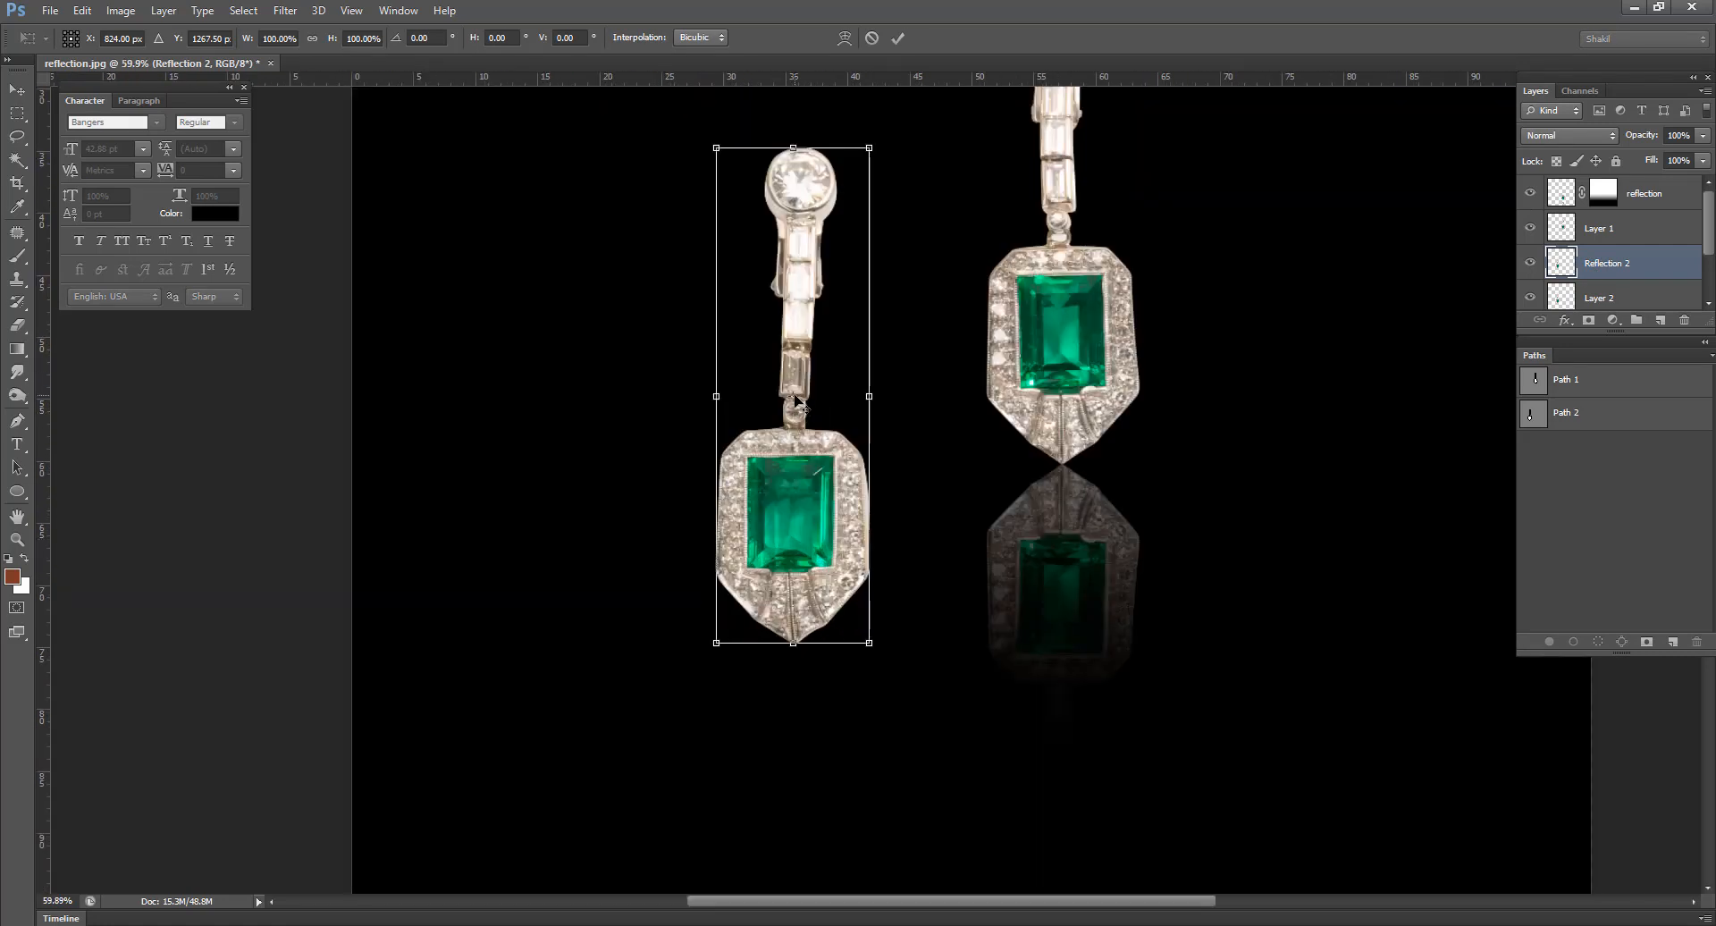
left_click_drag(793, 404, 791, 648)
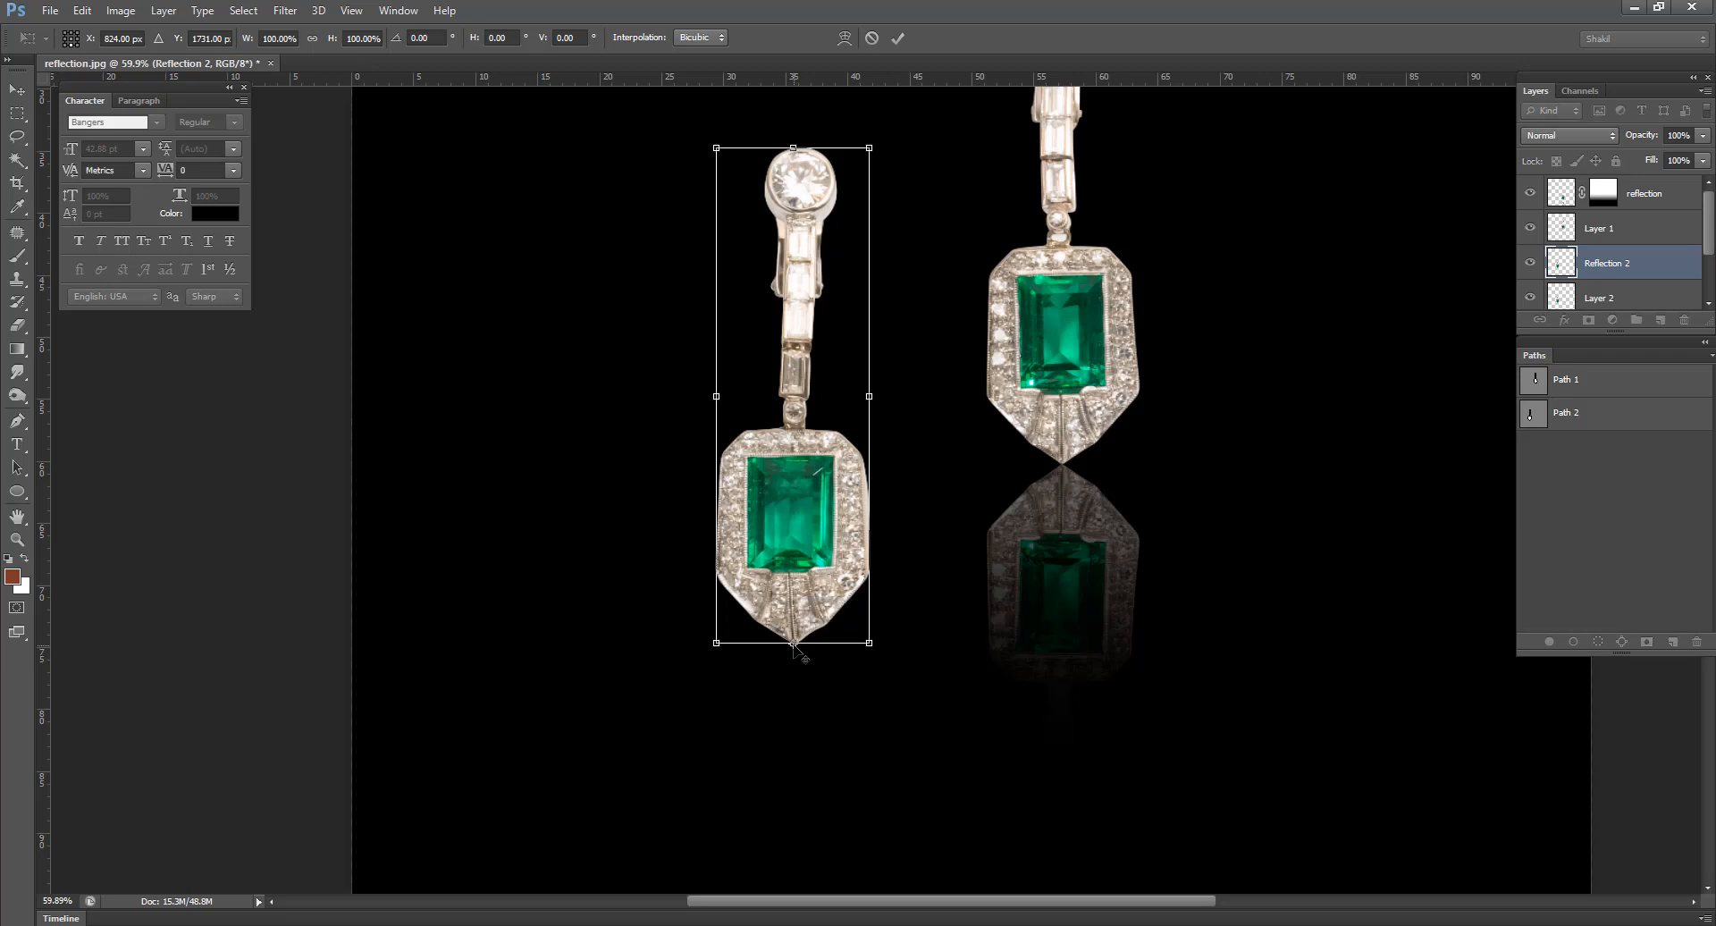
scroll(858, 621, "down", 2)
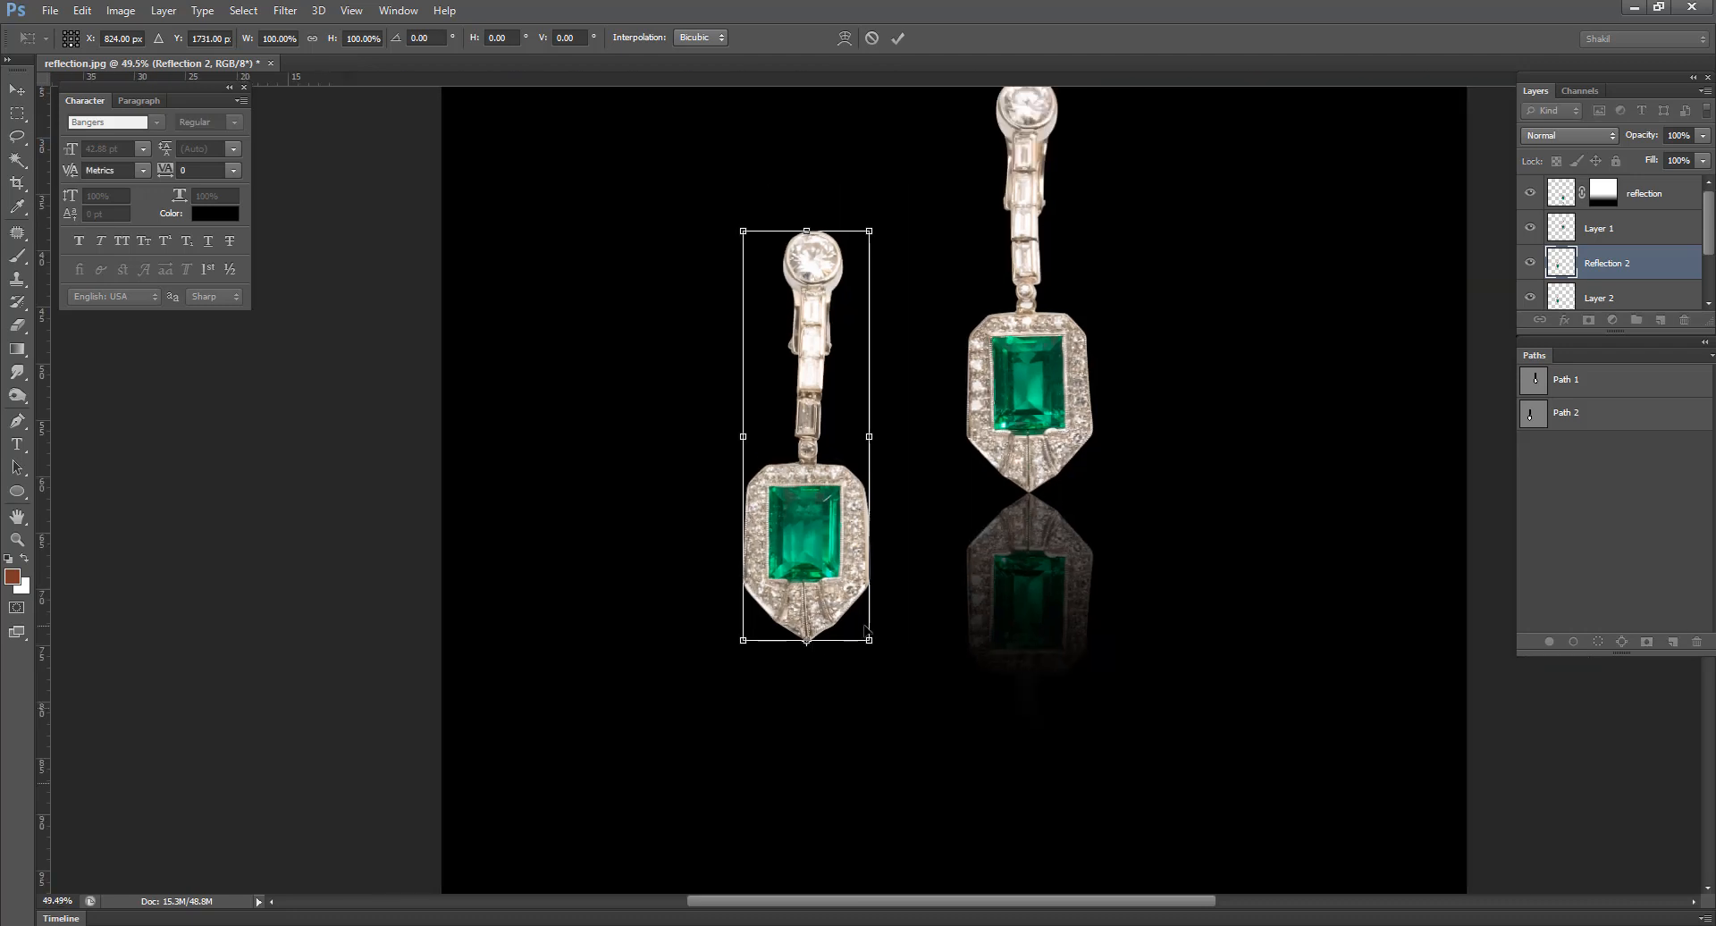
right_click(815, 538)
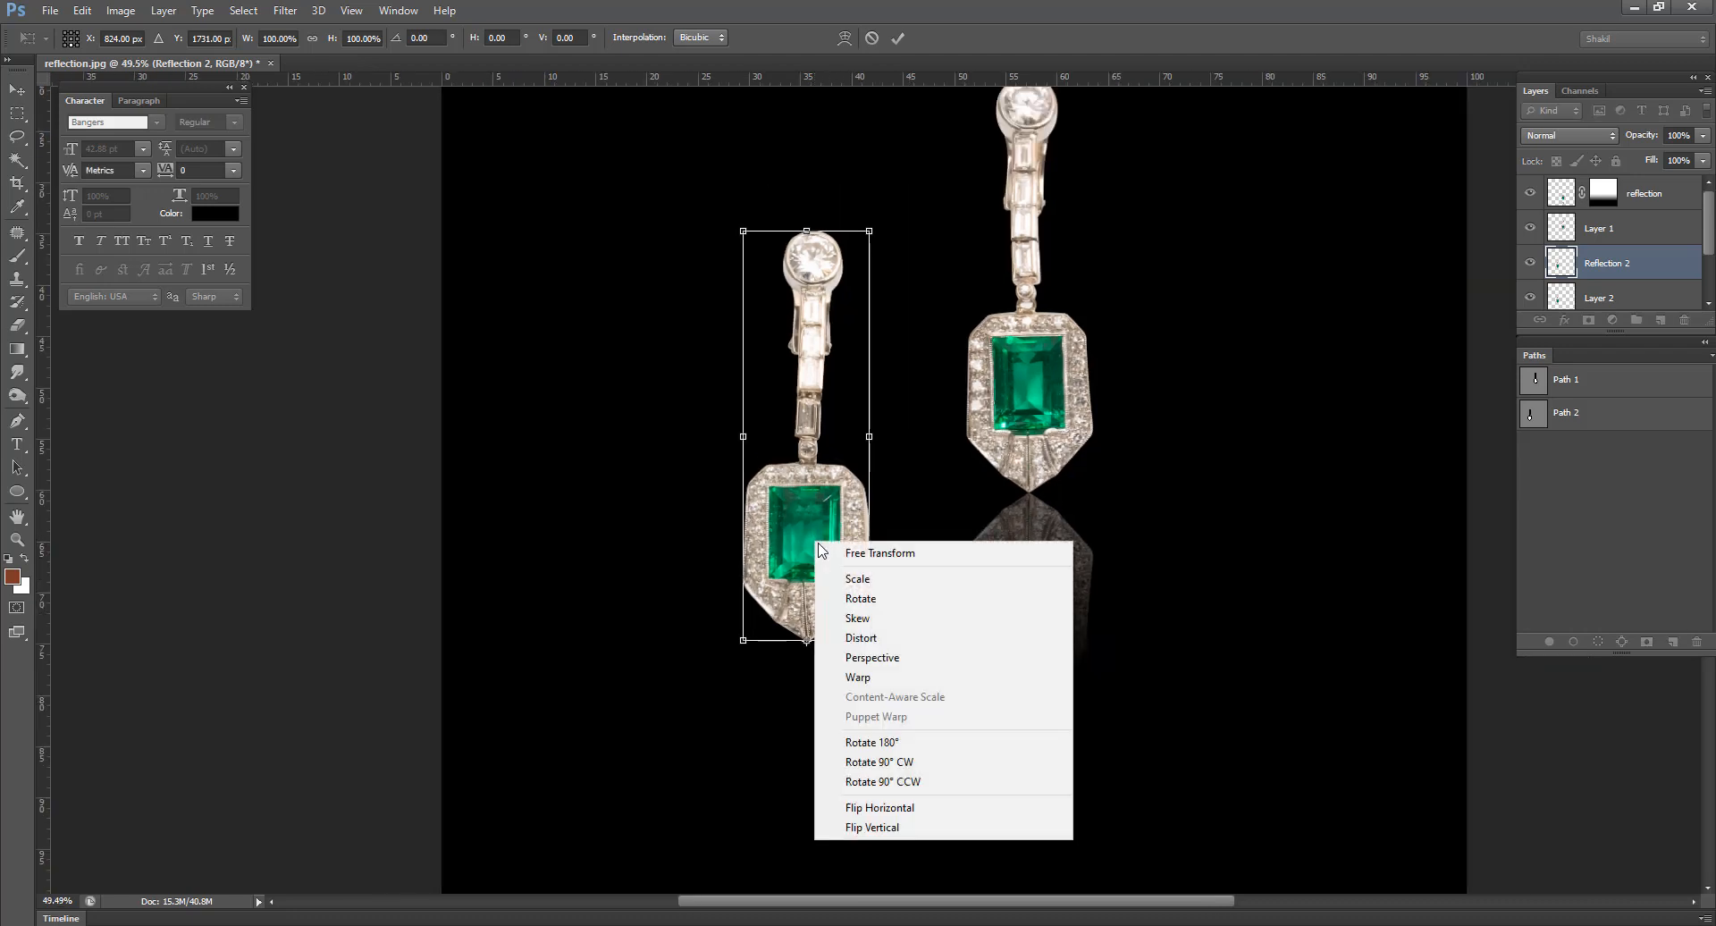
left_click(871, 831)
scroll(805, 420, "down", 2)
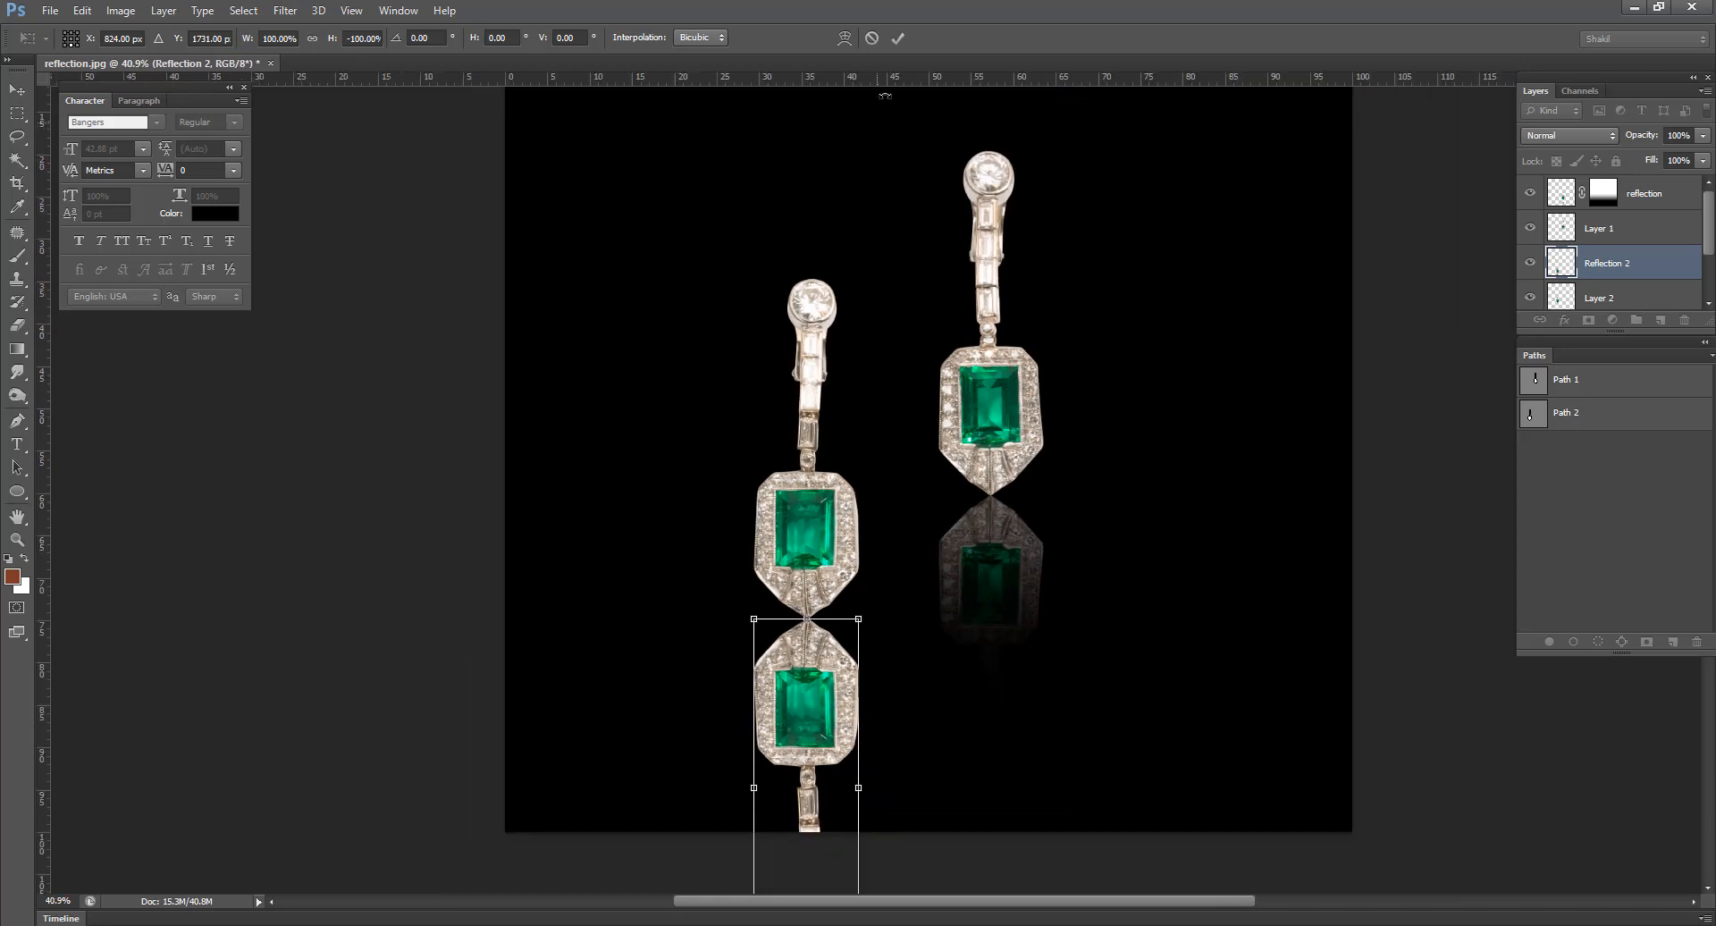
left_click(897, 37)
- Add a layer mask to the Reflection 2 layer and keep the Black, White preset for the Gradient tool
key("g")
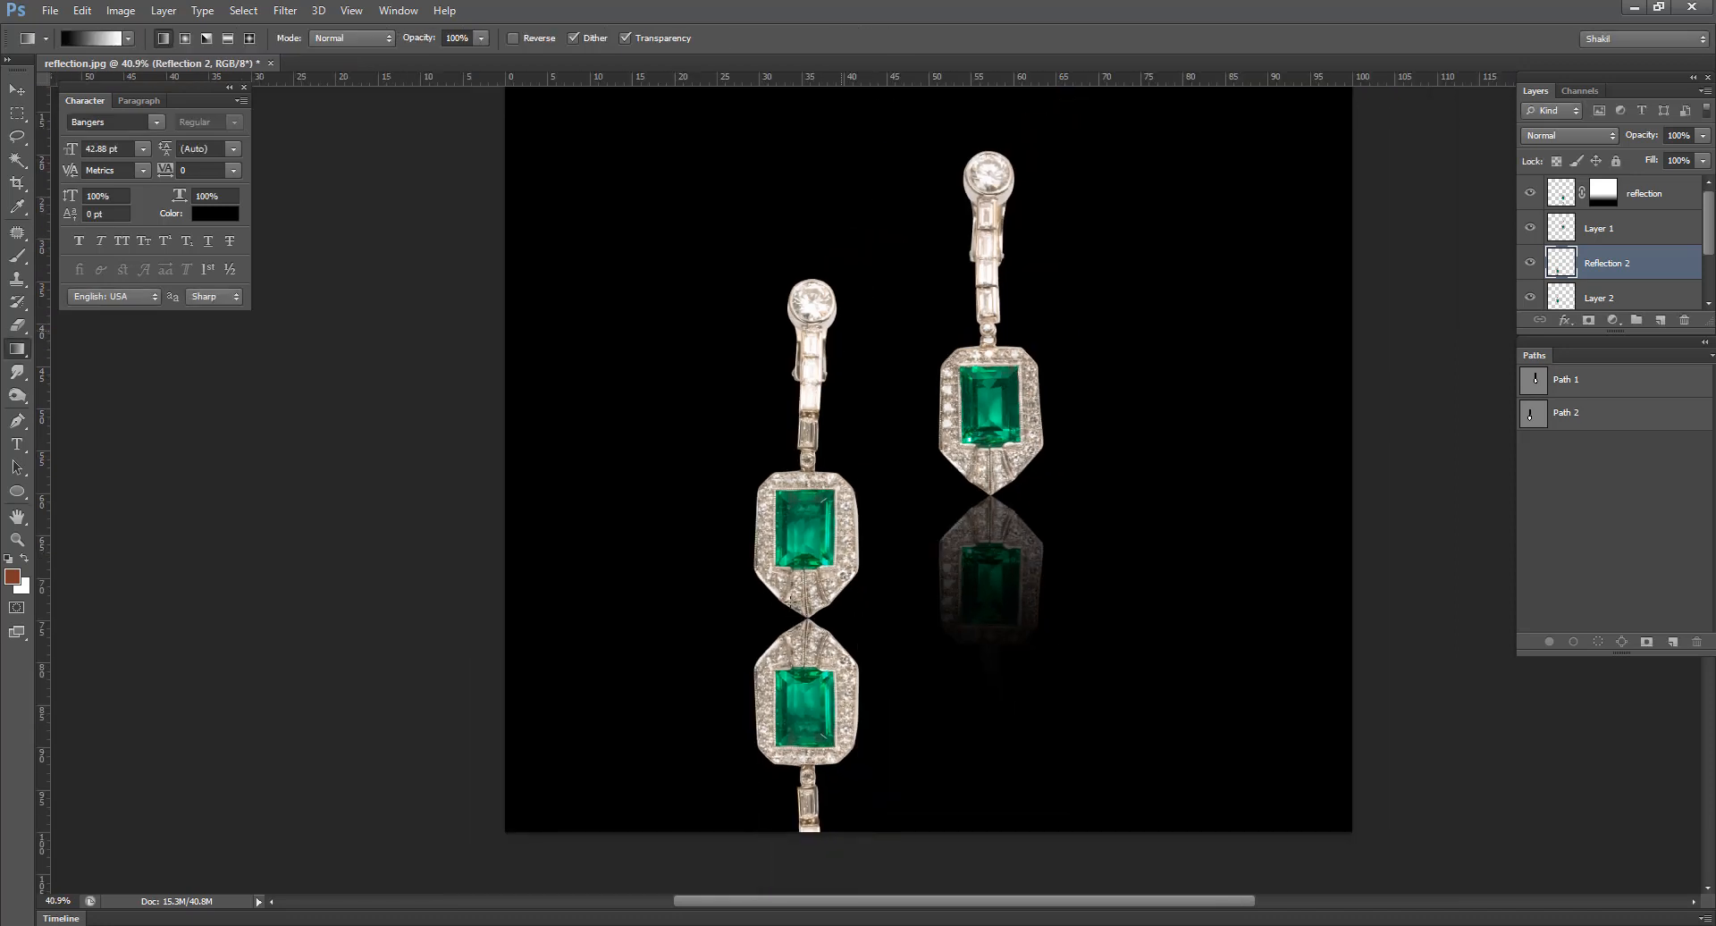
left_click(1587, 320)
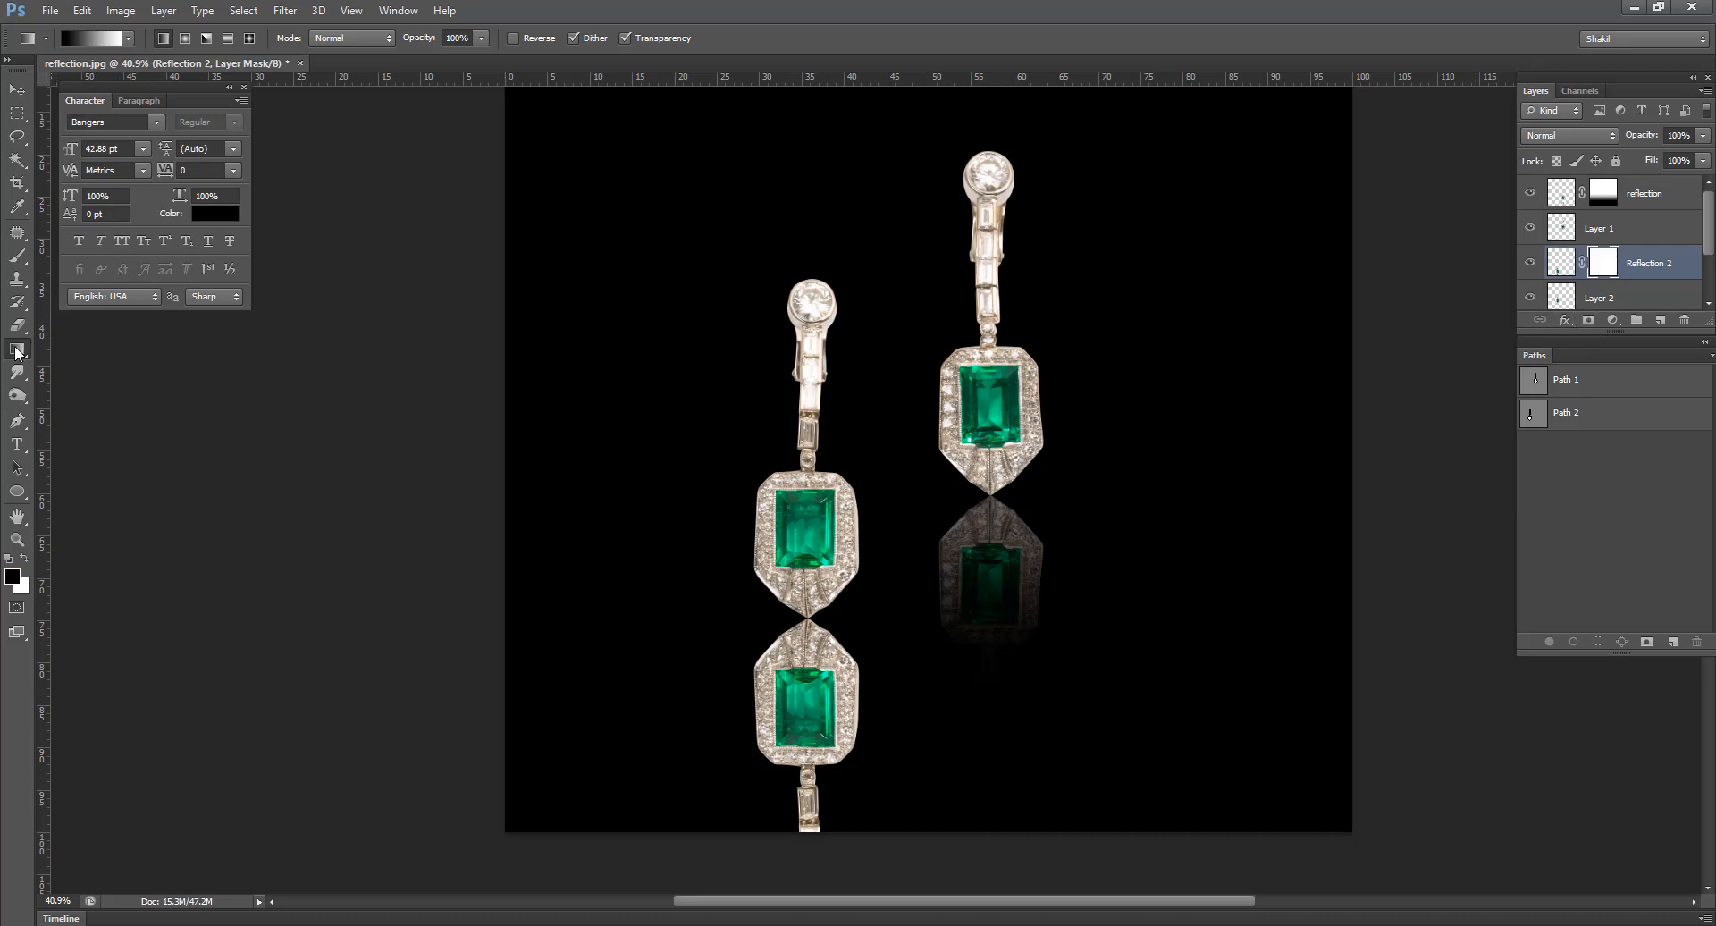
left_click(106, 38)
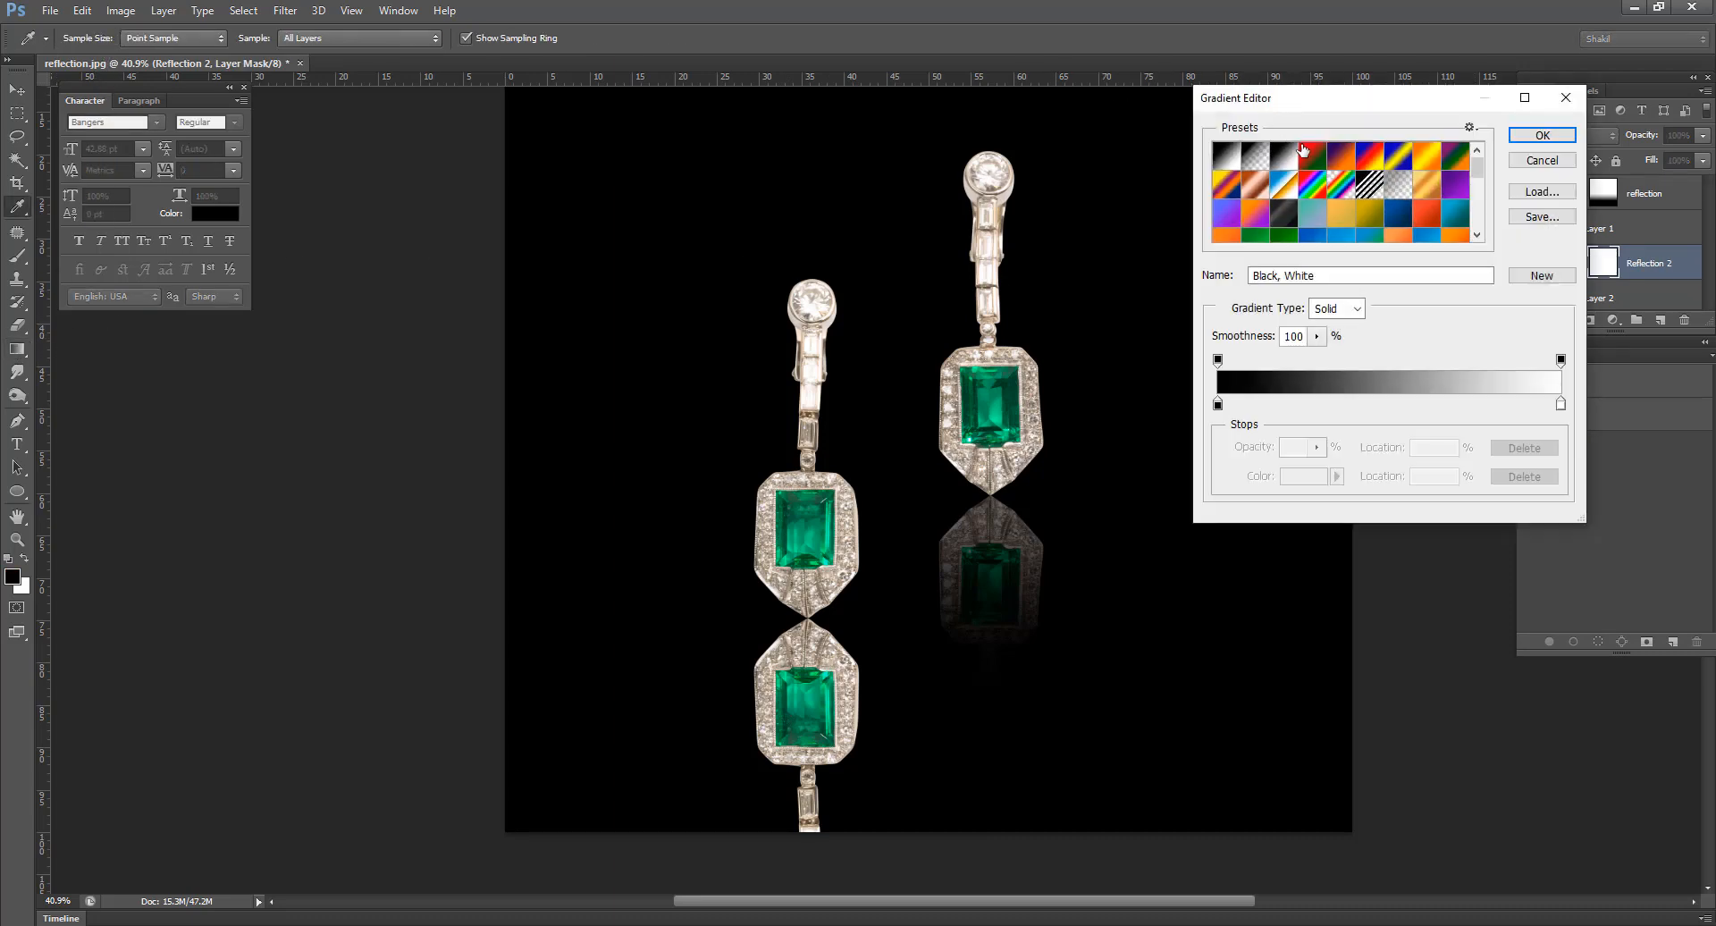
left_click(1530, 136)
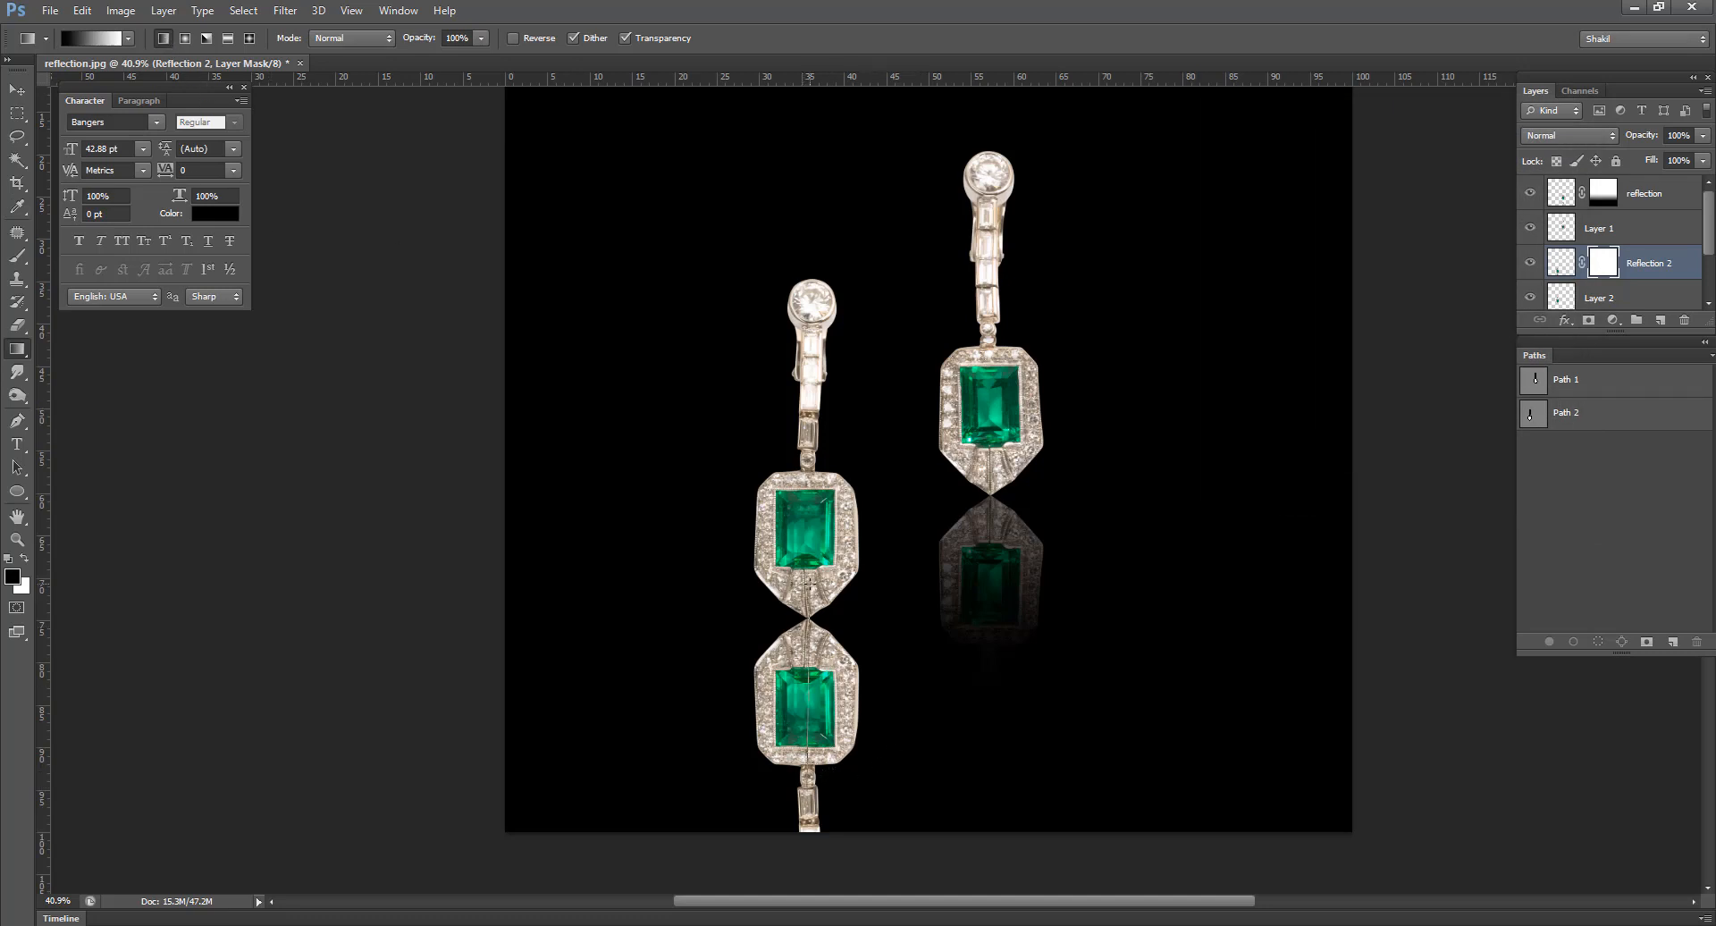
- Fade the Reflection 2 mask with a linear gradient between the left earring's tip and the mirrored pendant's lower end, and set layer opacity to 54%
left_click_drag(807, 621, 807, 761)
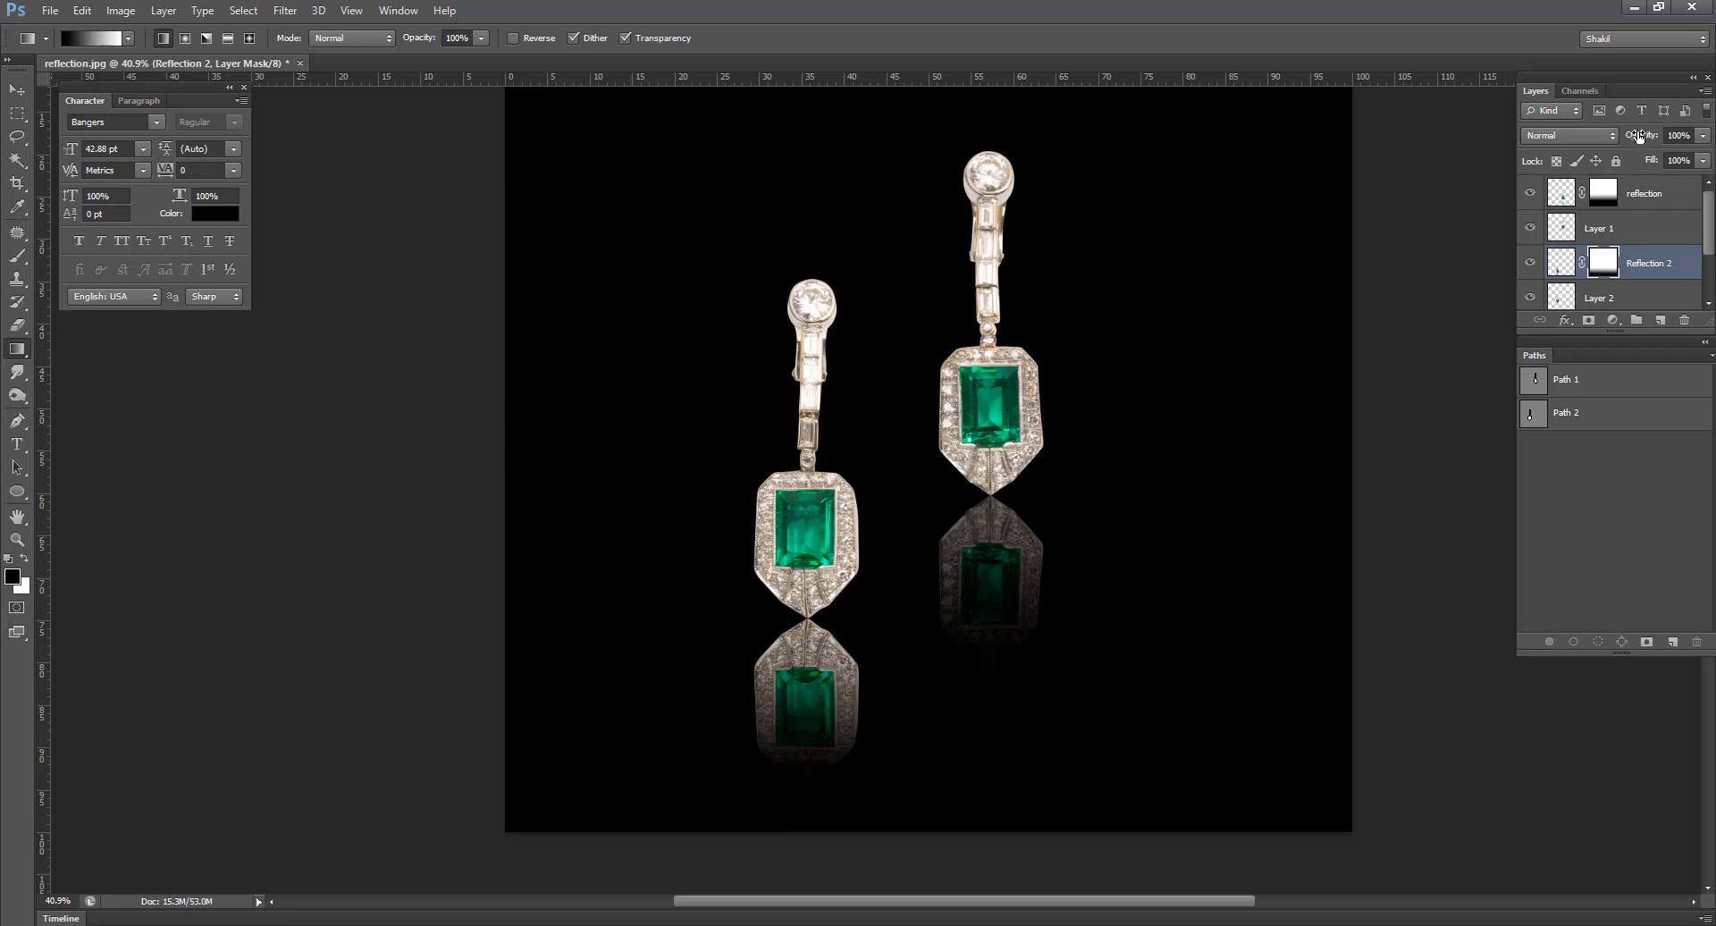
left_click_drag(1638, 136, 1597, 126)
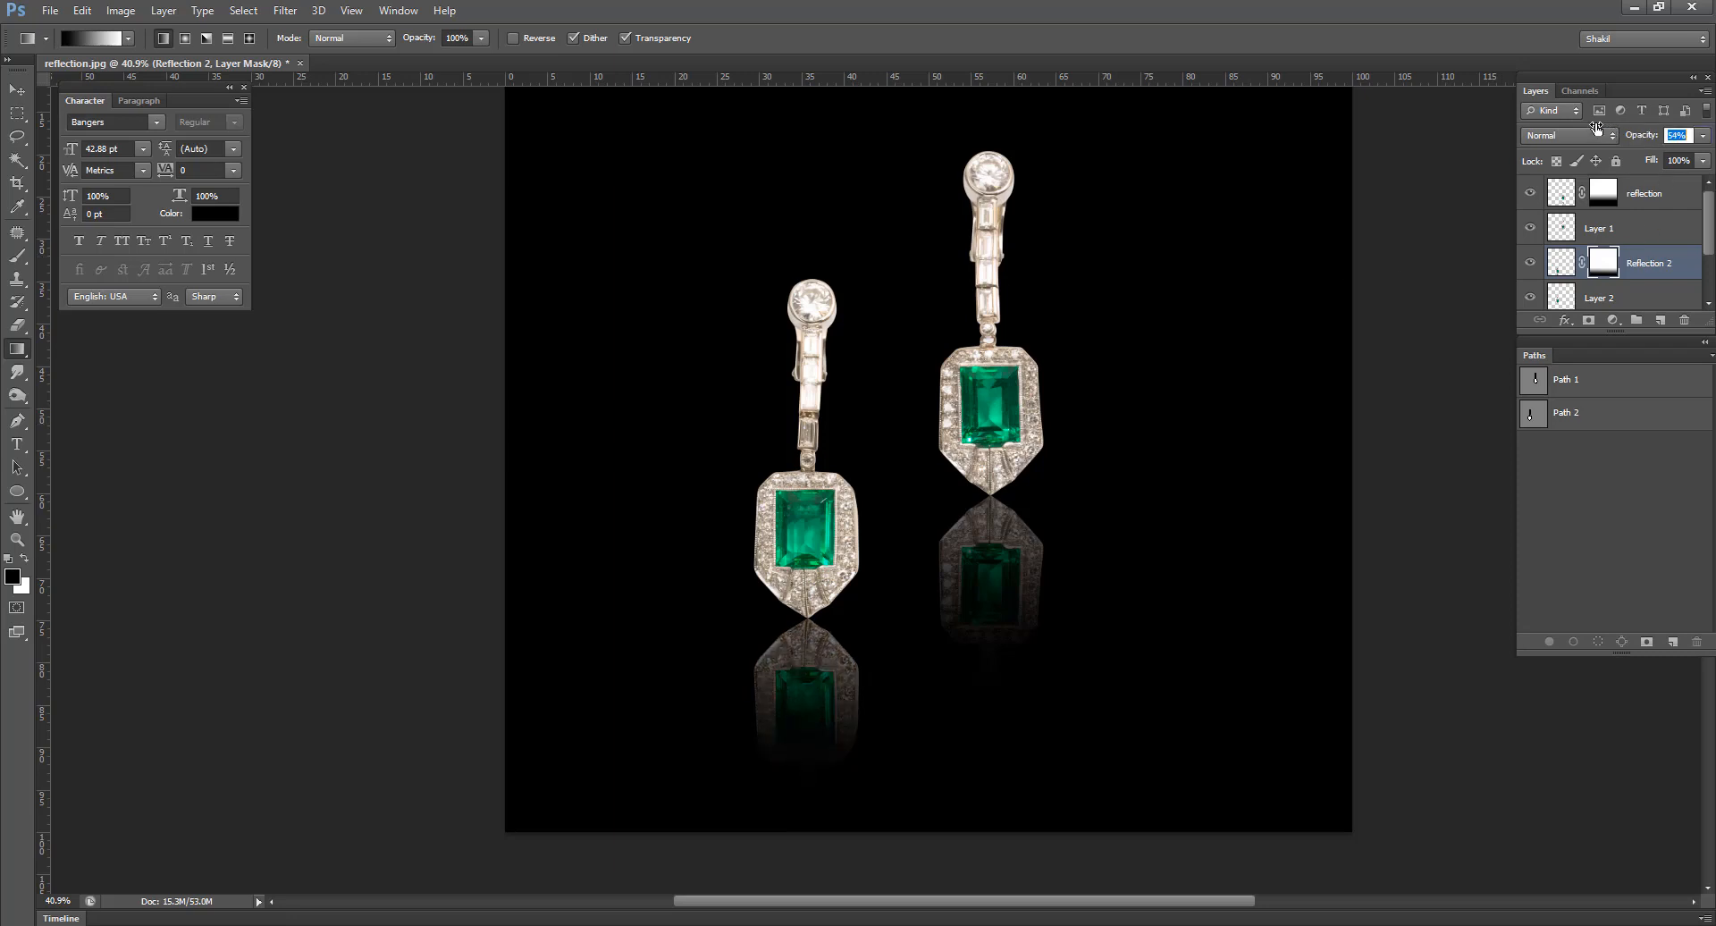
left_click(18, 91)
- Recolor the Color Fill 1 background layer, trying several olive and lime greens before choosing white (ffffff)
scroll(1225, 690, "down", 6)
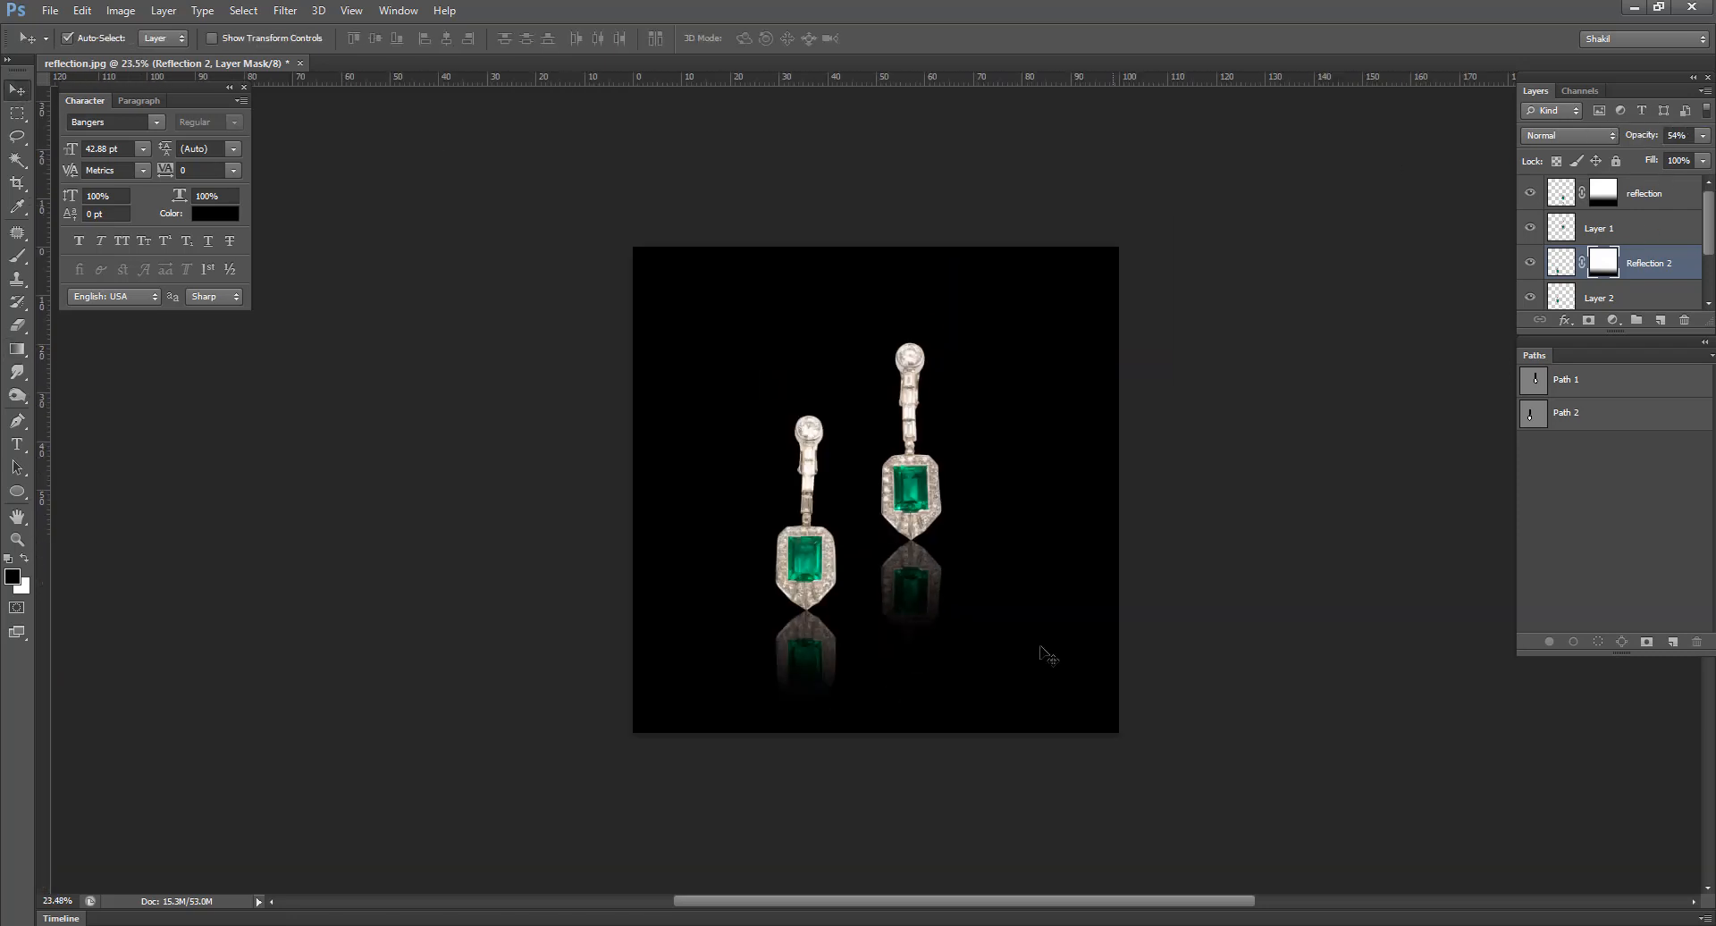
scroll(1072, 648, "up", 4)
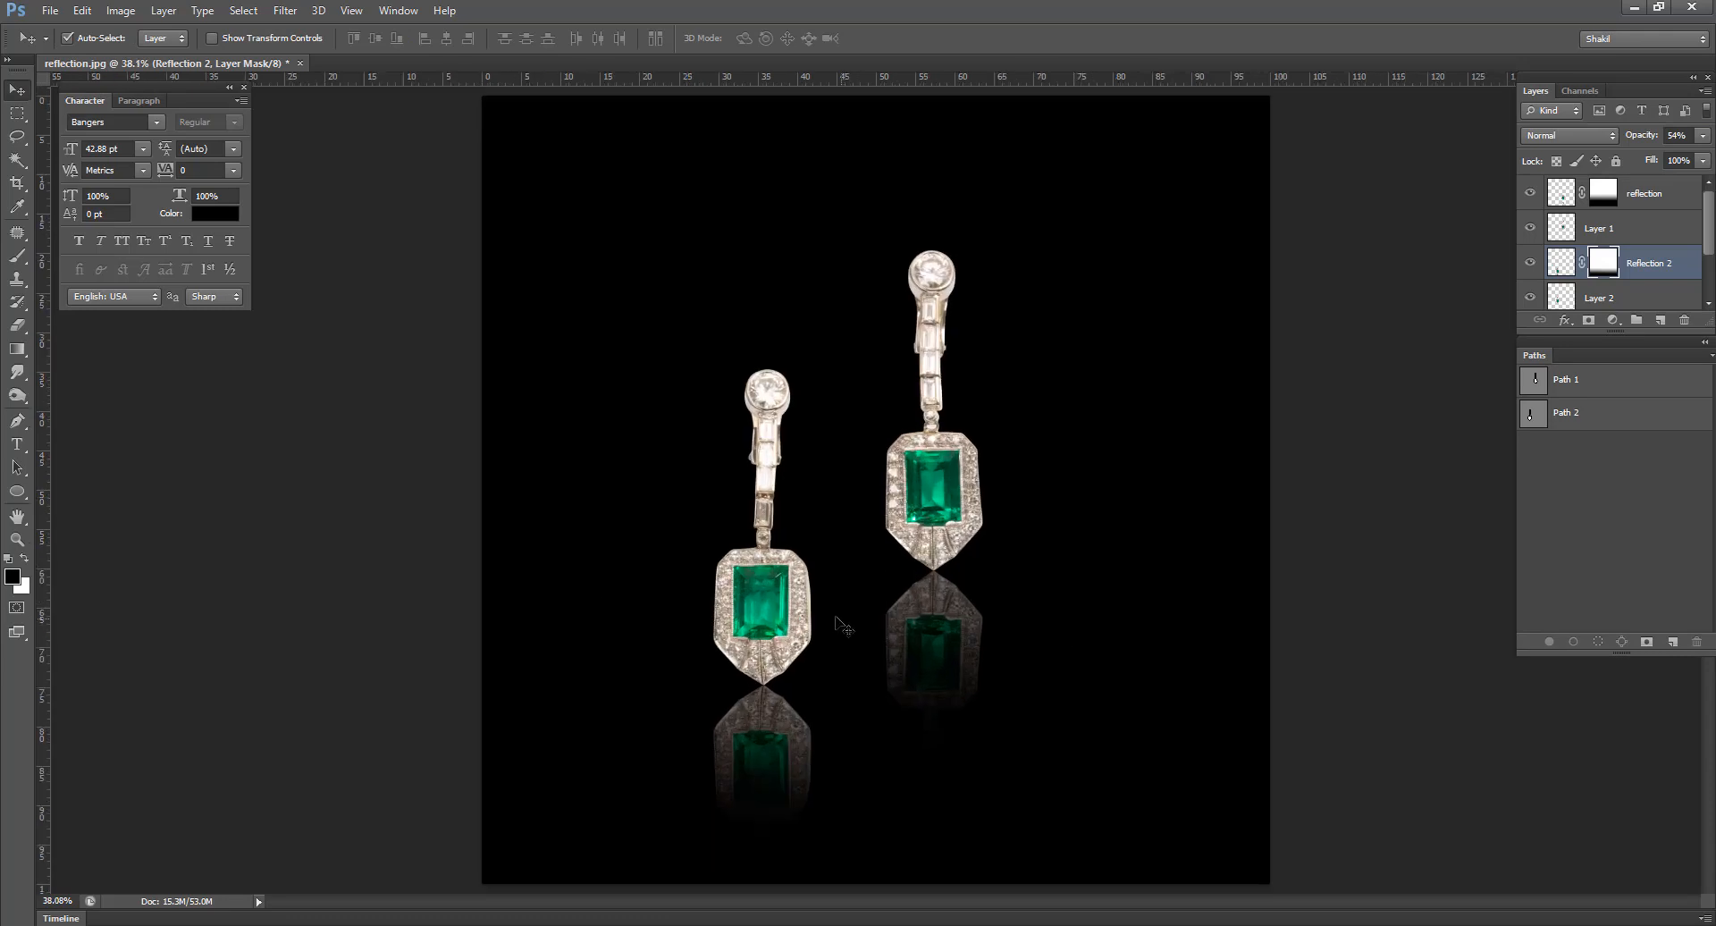
scroll(1102, 567, "down", 2)
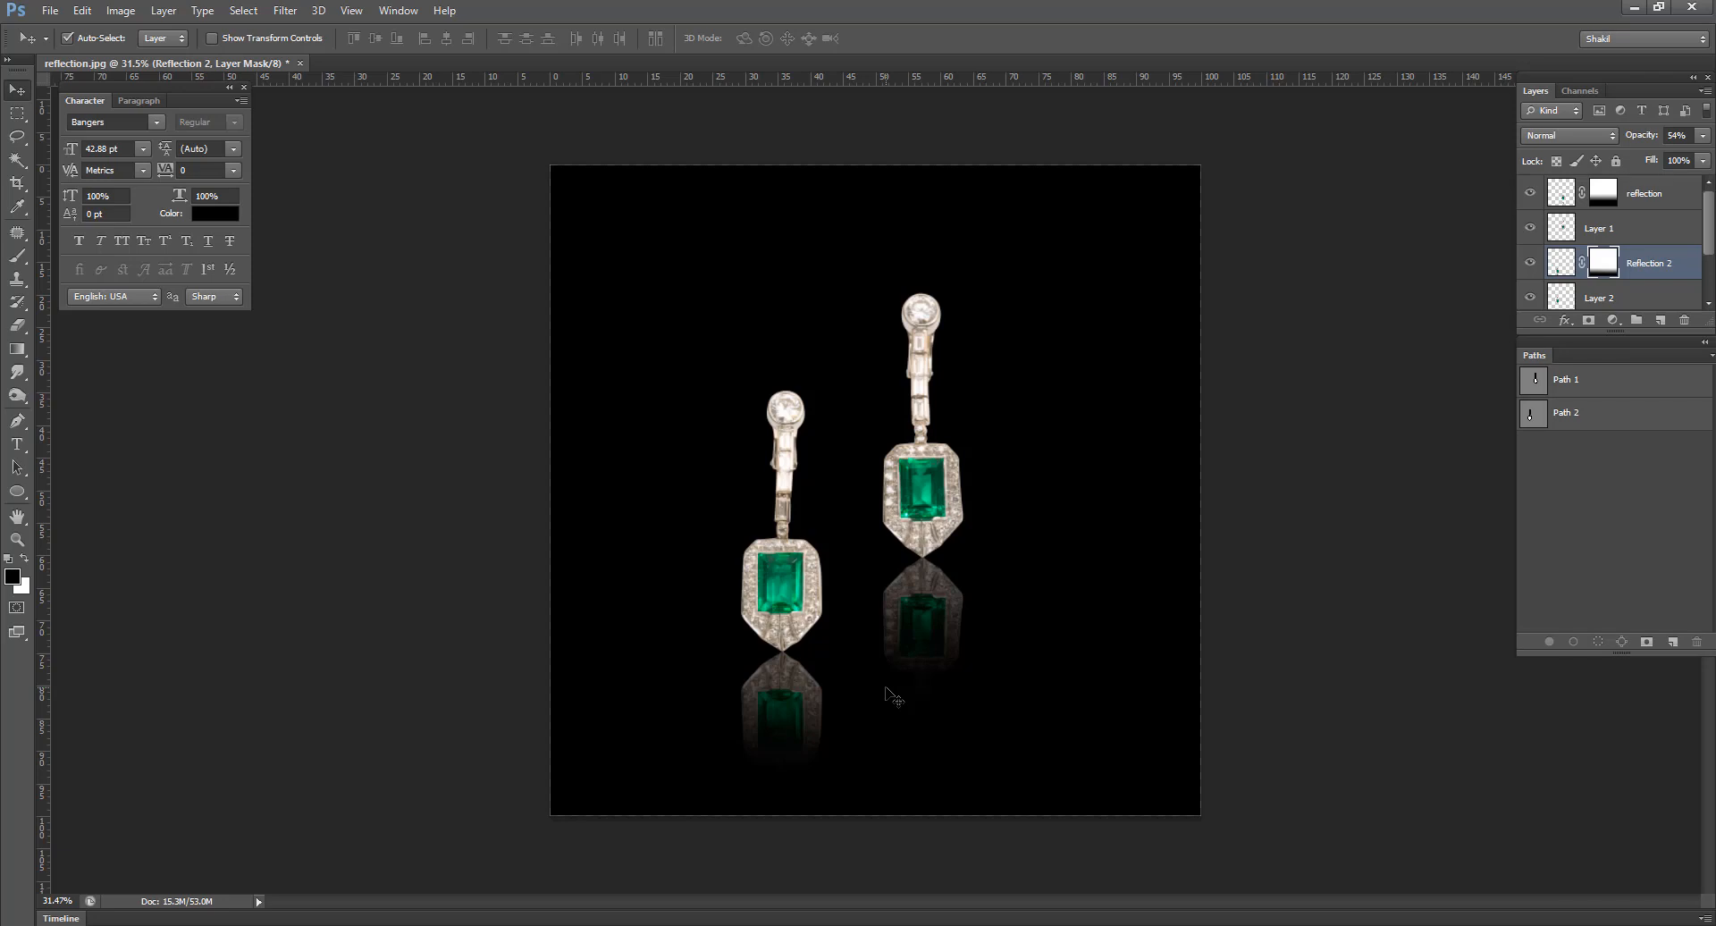
scroll(711, 702, "up", 4)
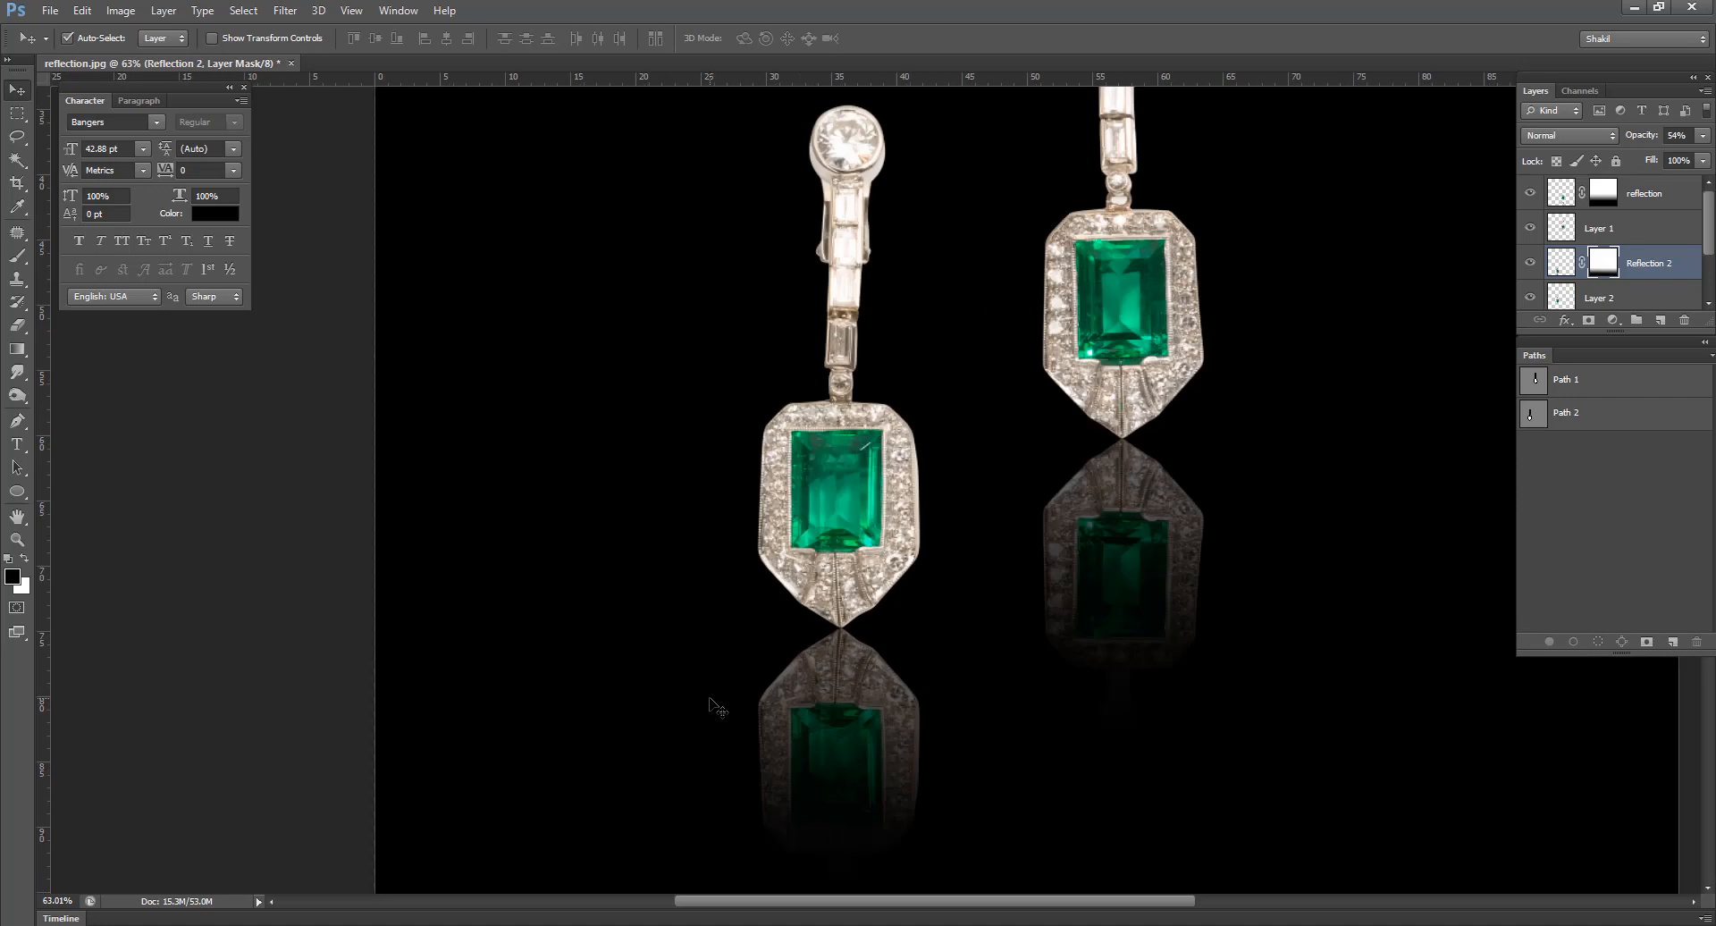
scroll(715, 706, "down", 1)
scroll(1557, 260, "down", 2)
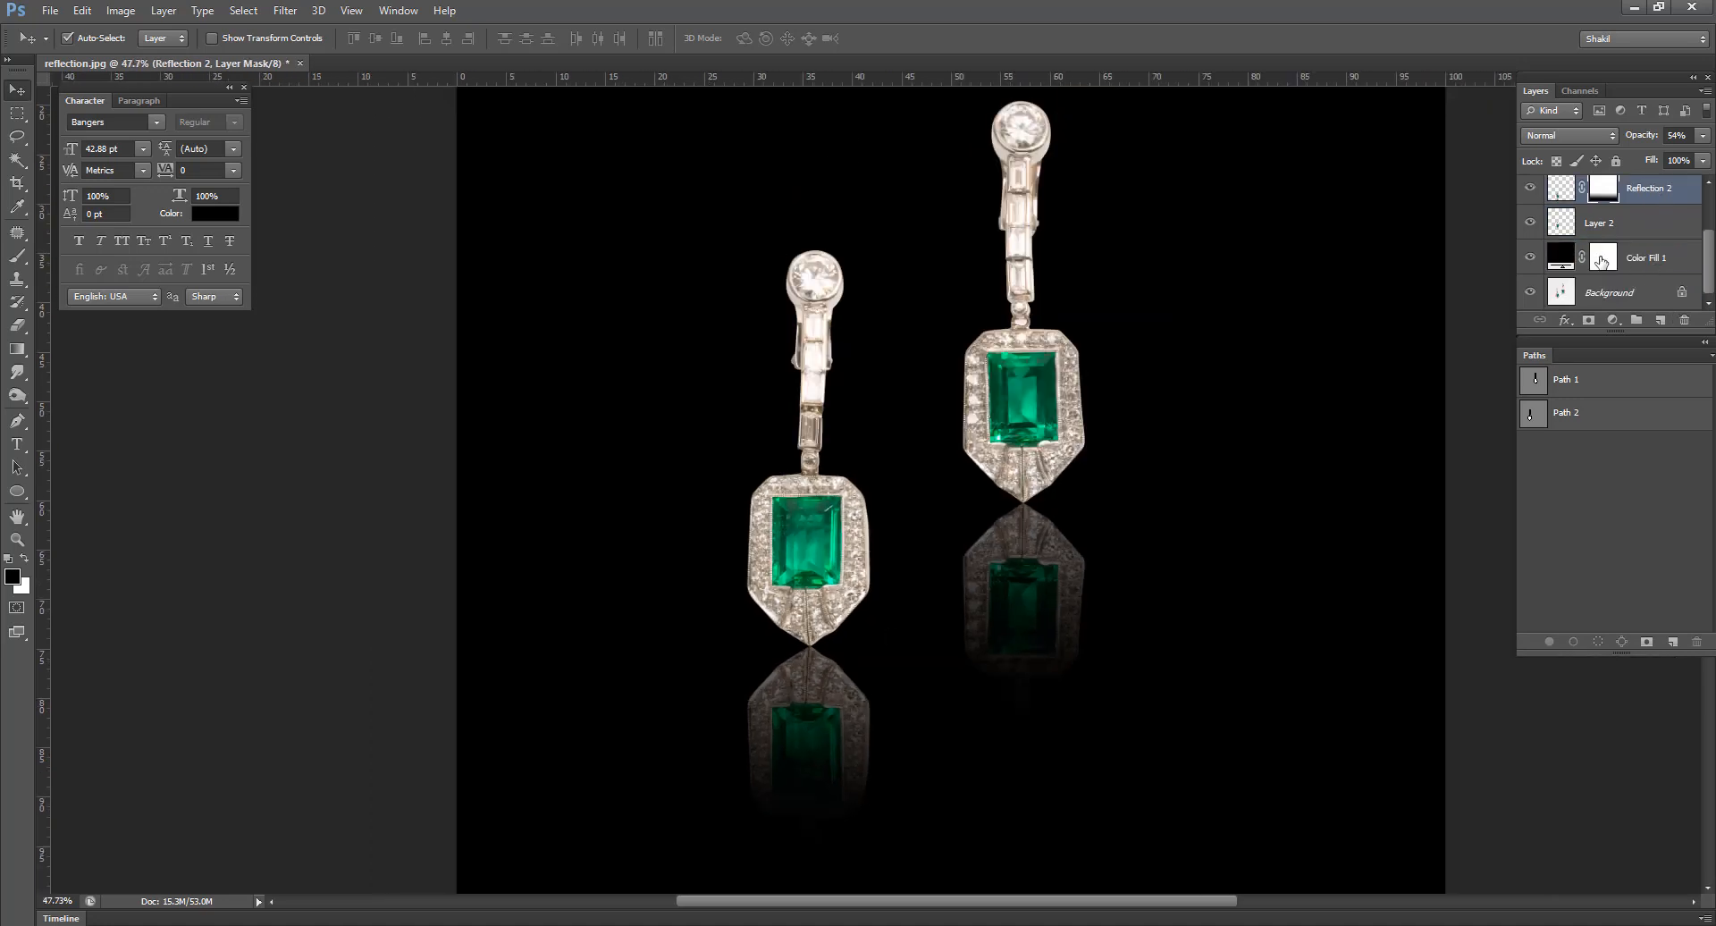
double_click(1557, 260)
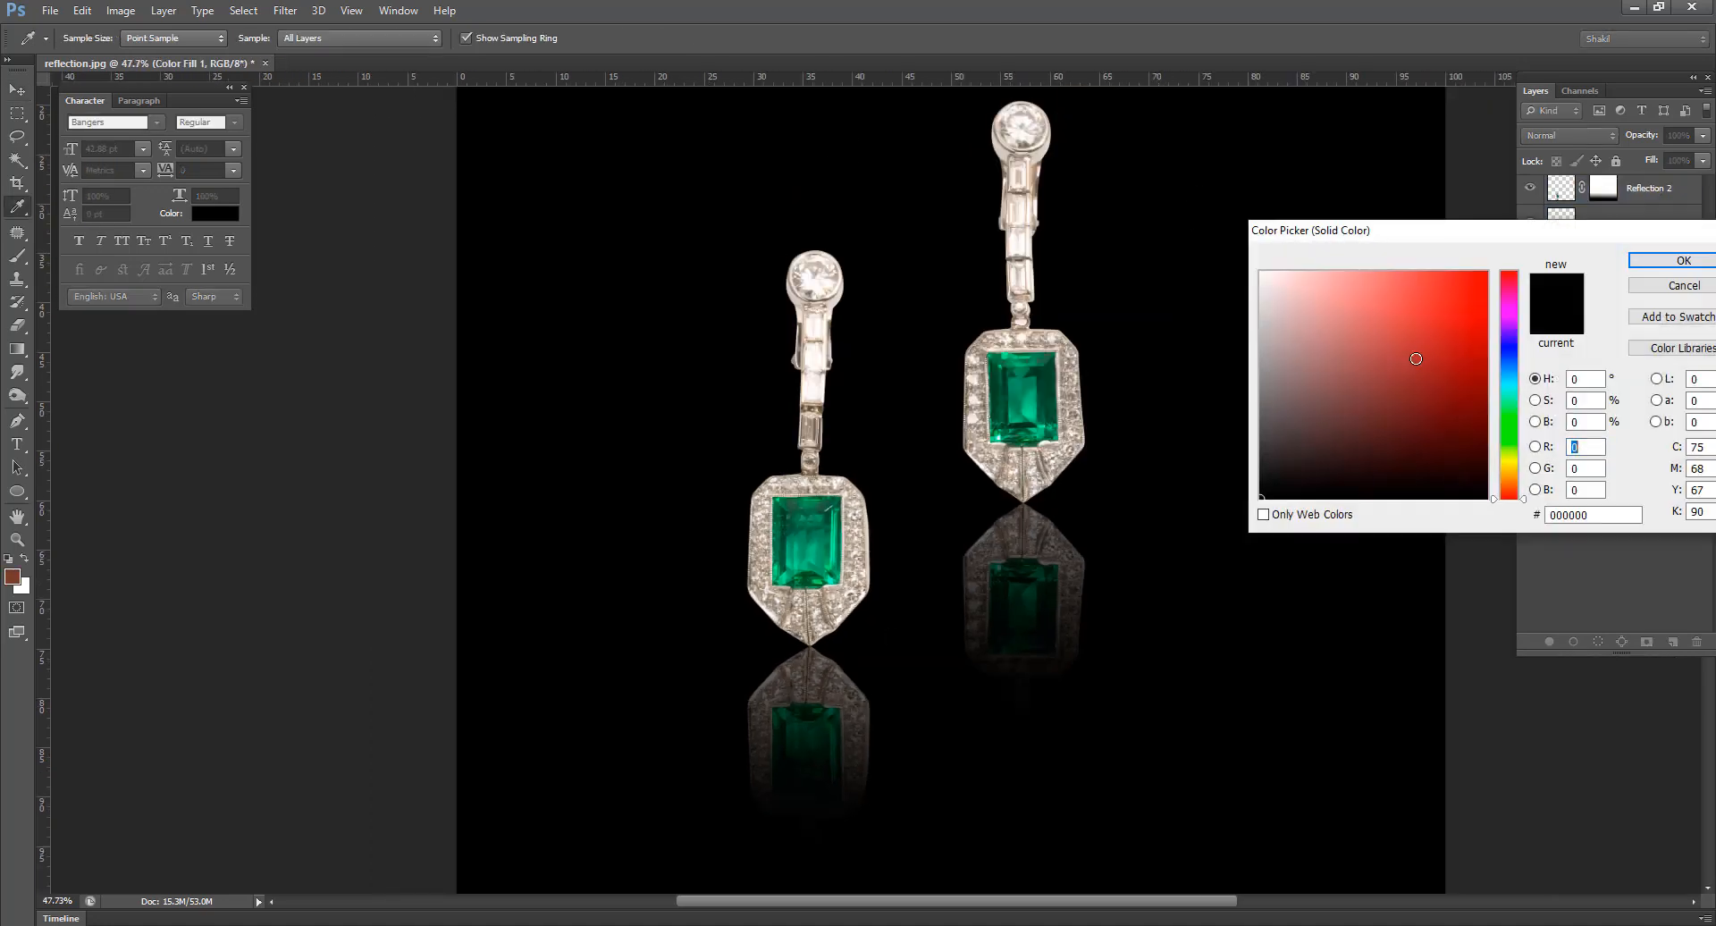
left_click(1466, 333)
left_click(1479, 429)
left_click(1508, 453)
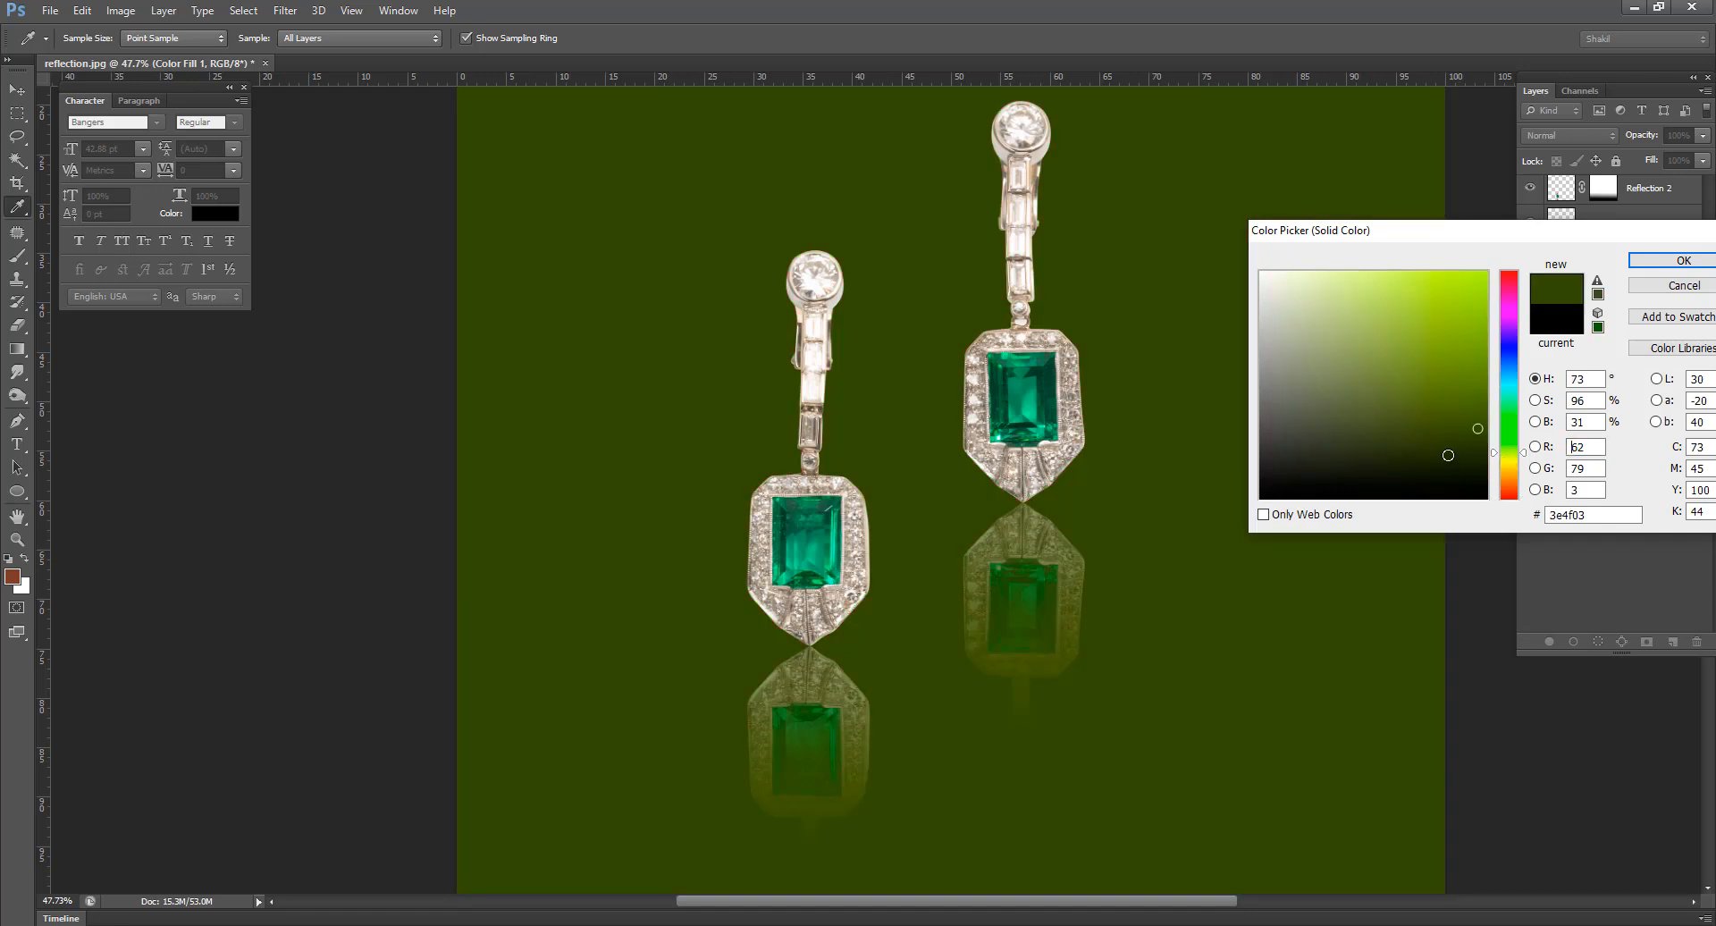
left_click(1442, 419)
left_click(1460, 398)
left_click(1458, 471)
left_click(1368, 380)
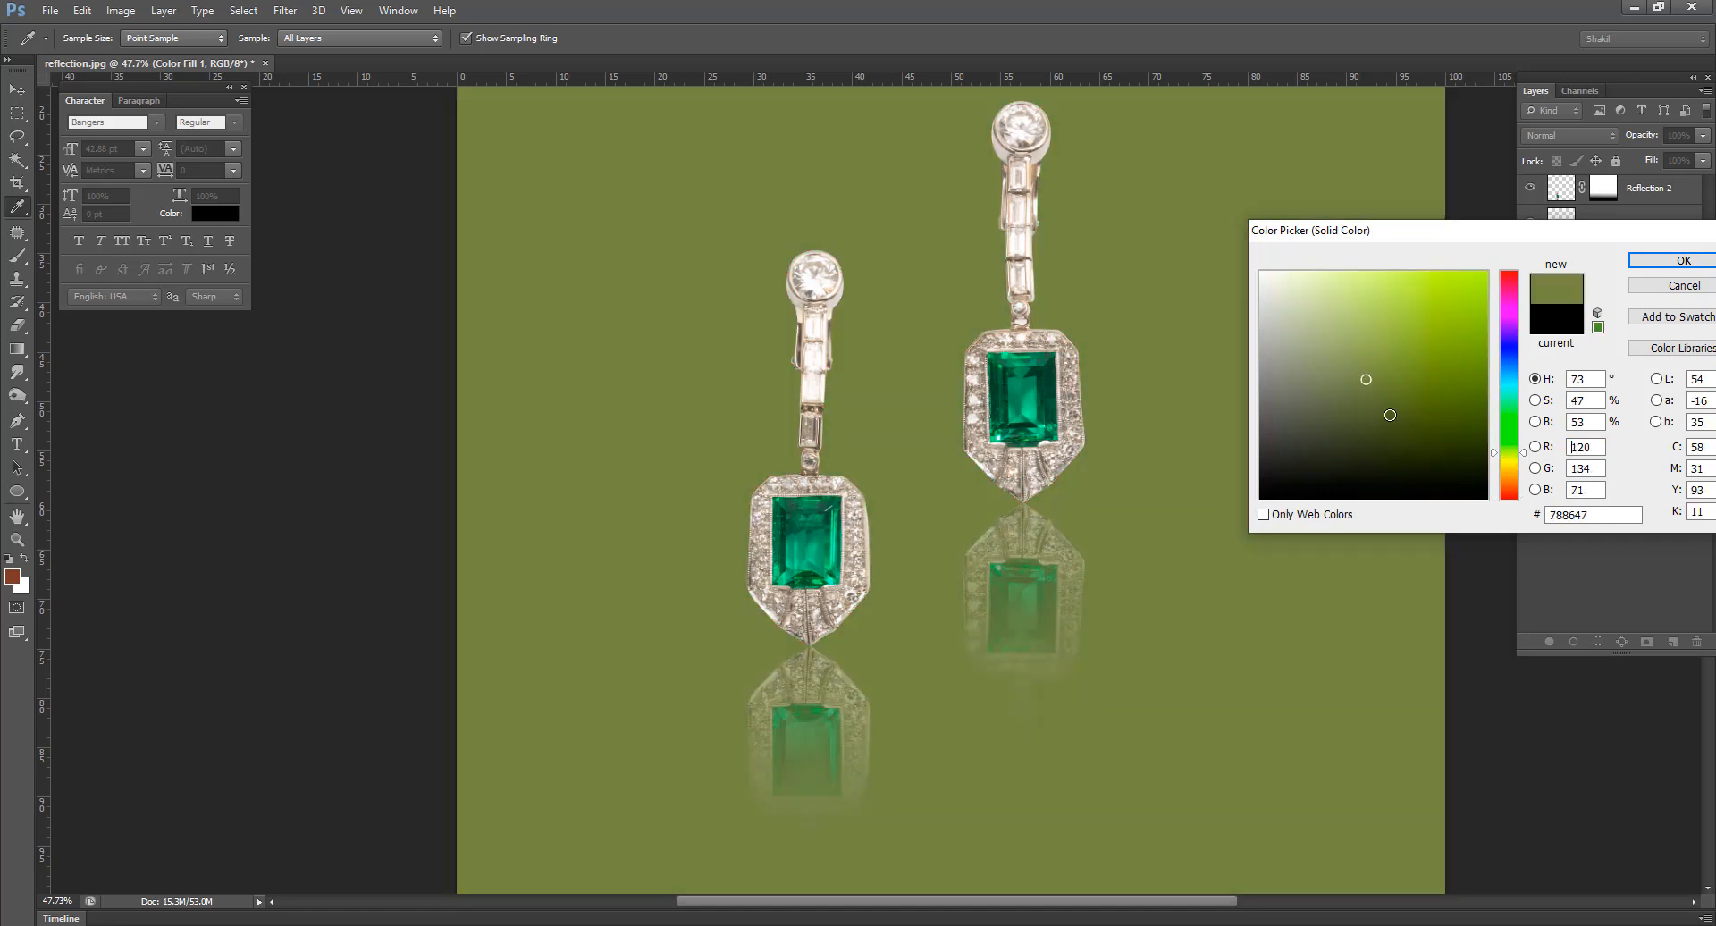
left_click(1389, 414)
left_click(1412, 349)
left_click(1417, 325)
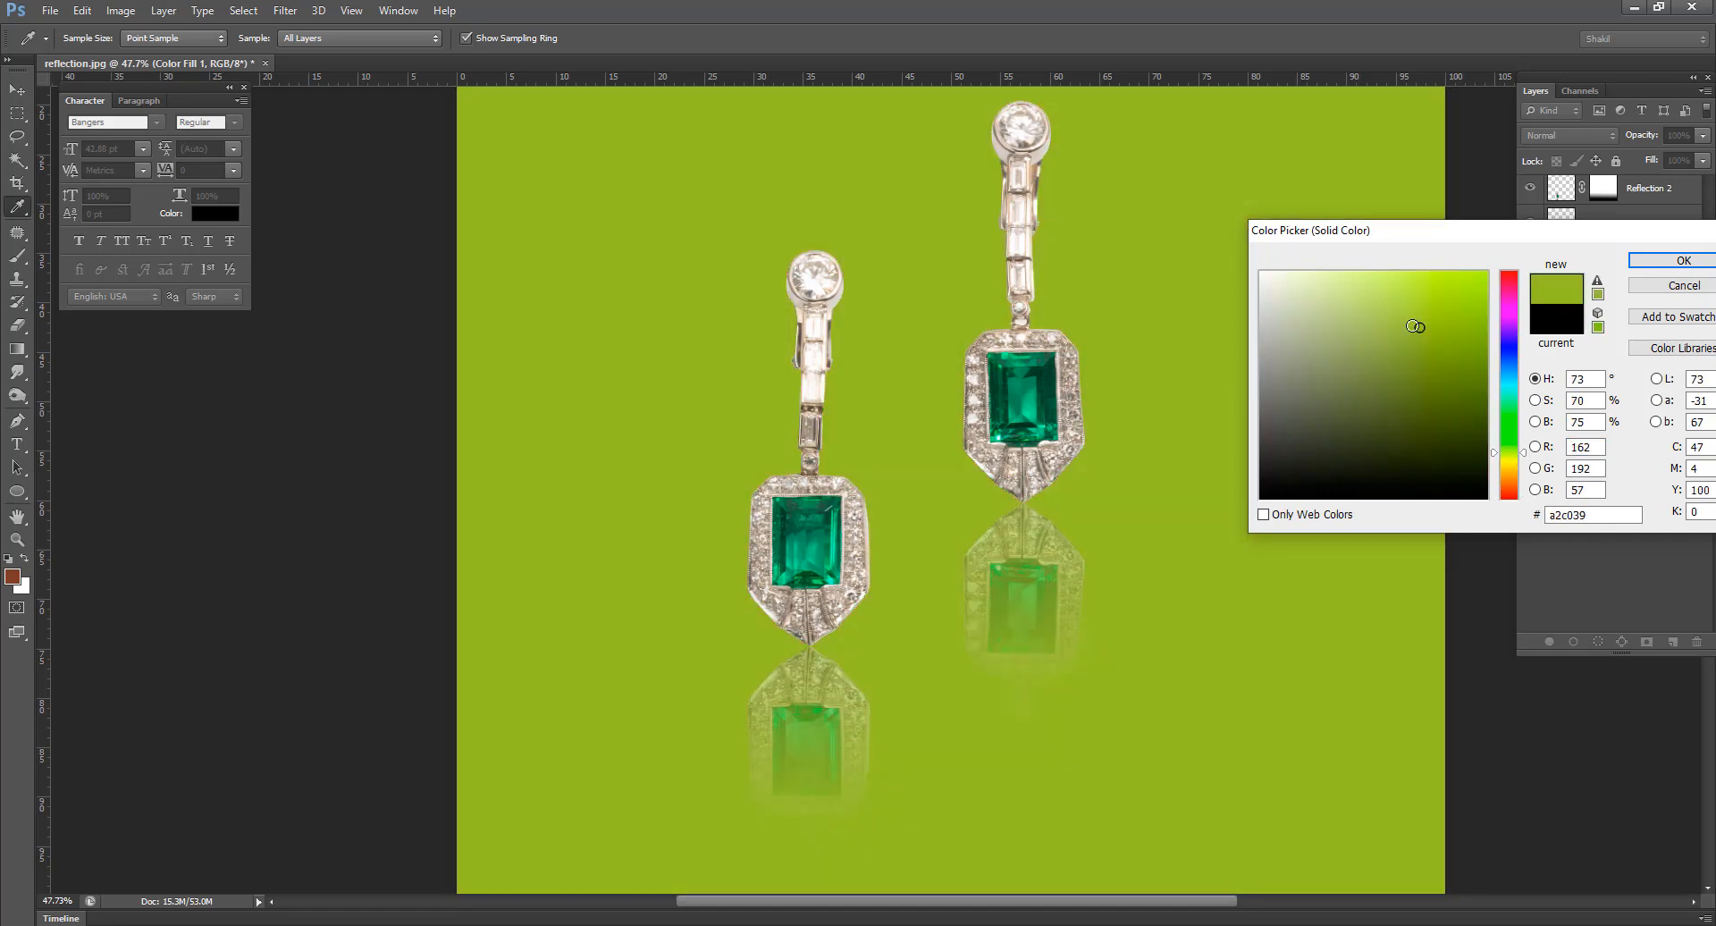
left_click(1404, 357)
left_click_drag(1398, 391, 968, 3)
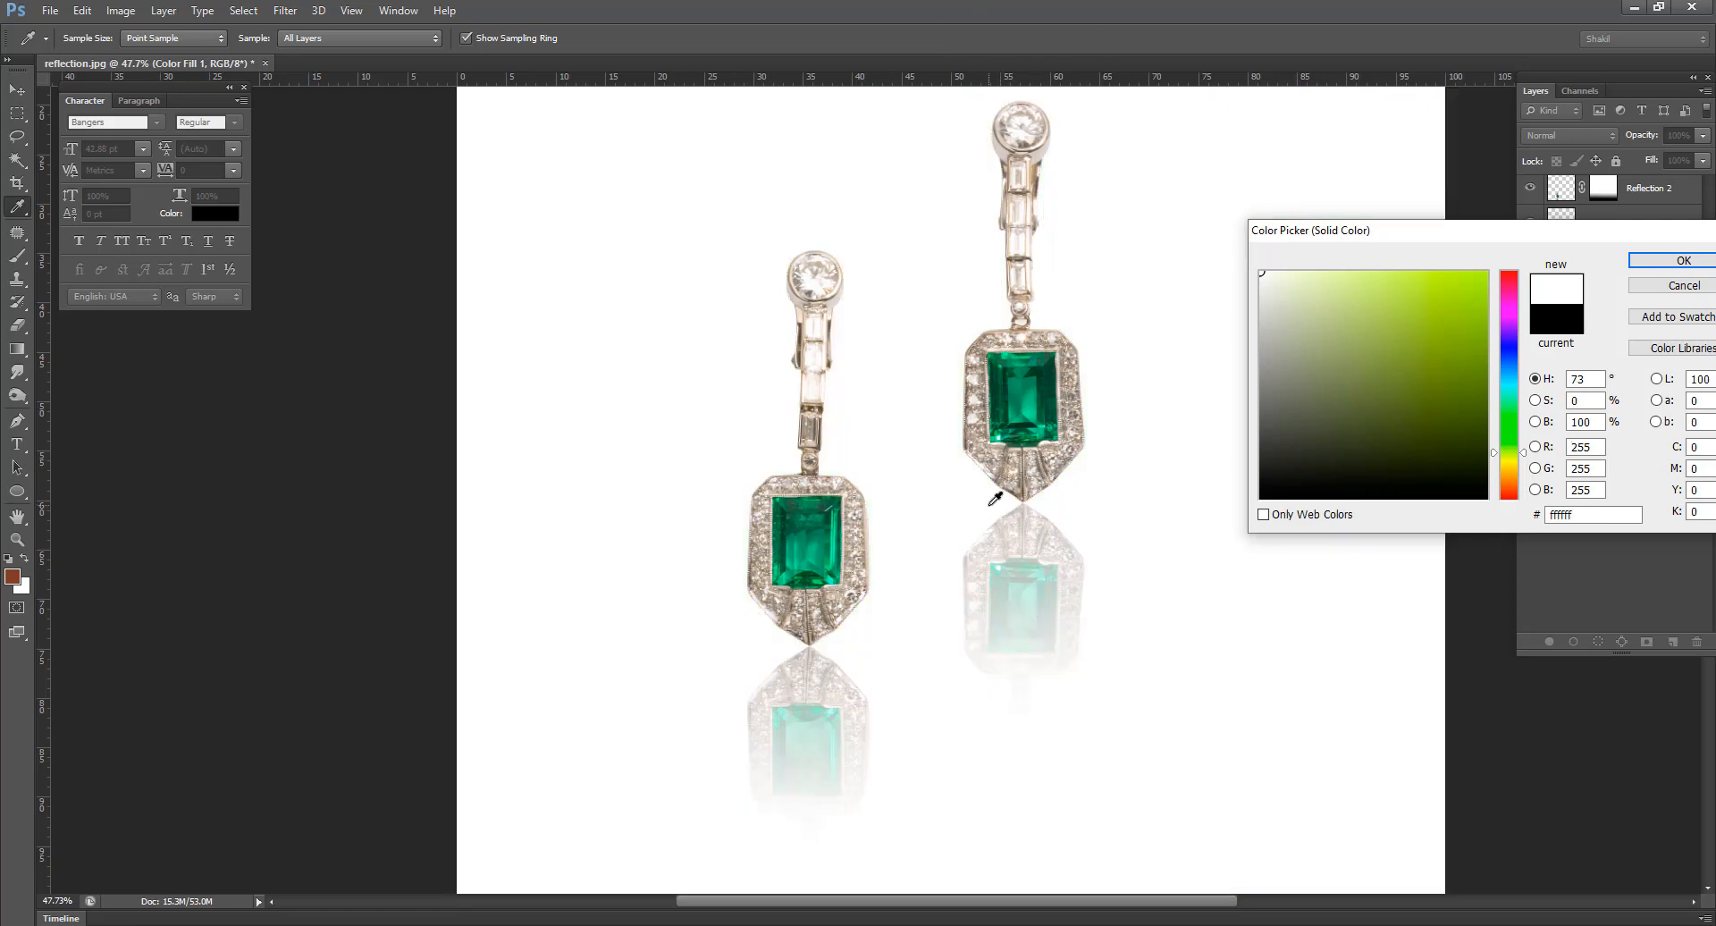
key("Return")
- Add a new empty layer directly above Layer 1, the right earring
scroll(972, 580, "down", 3)
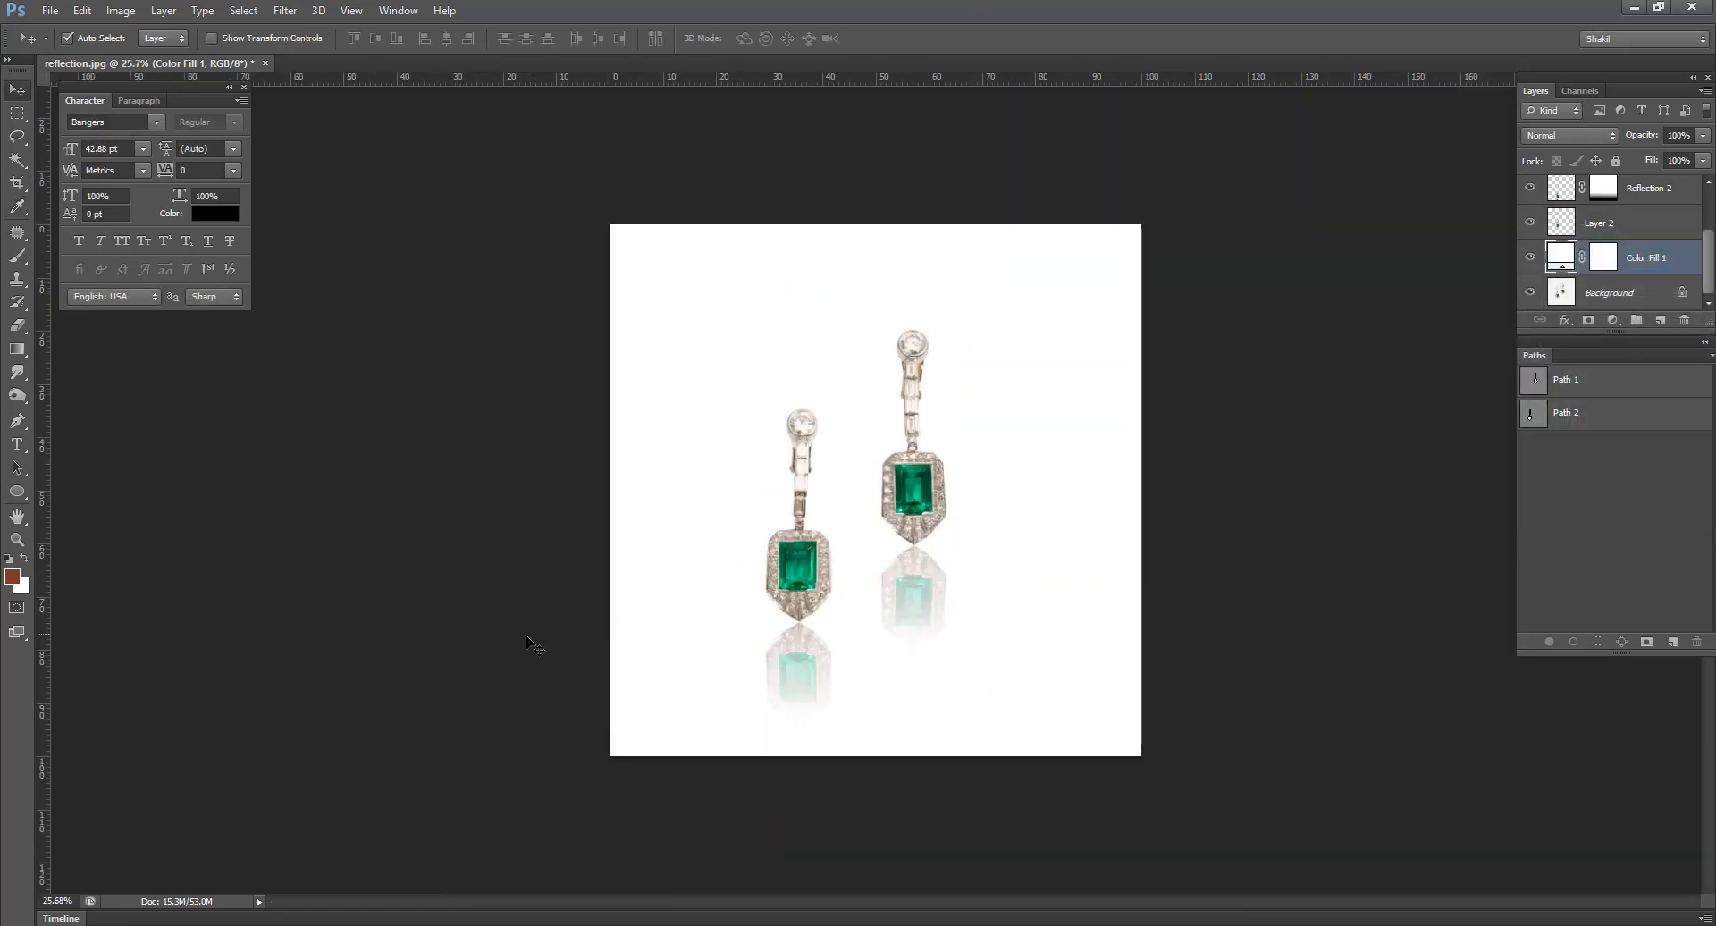
scroll(715, 642, "up", 3)
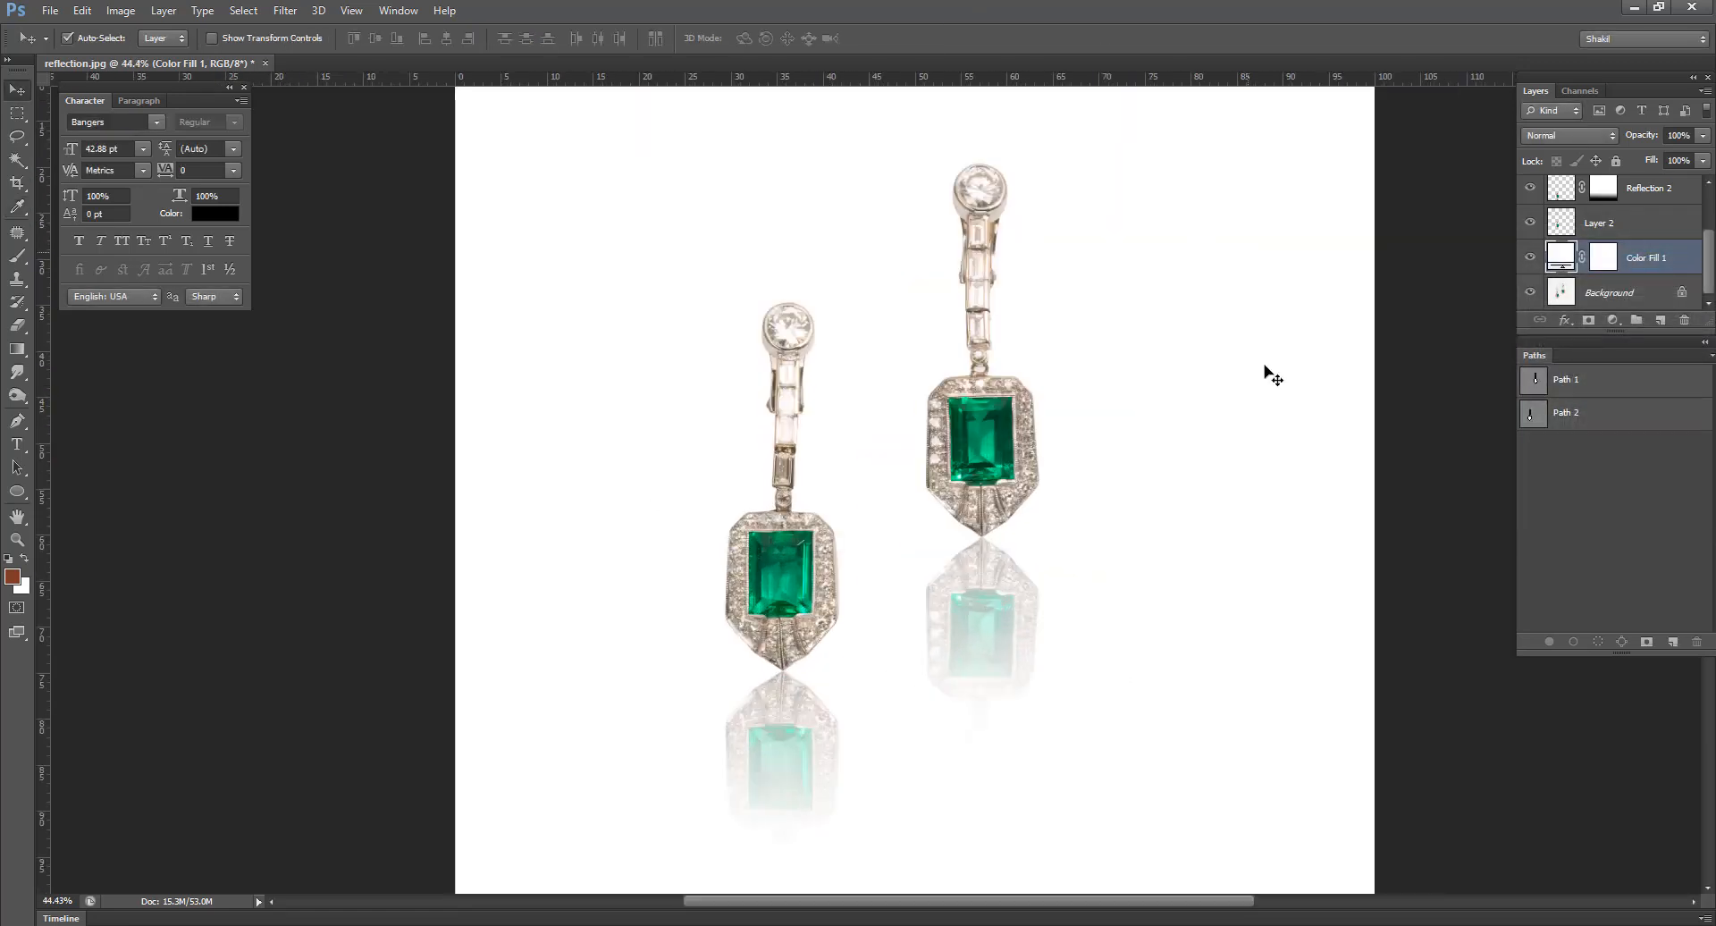
scroll(1015, 547, "down", 2)
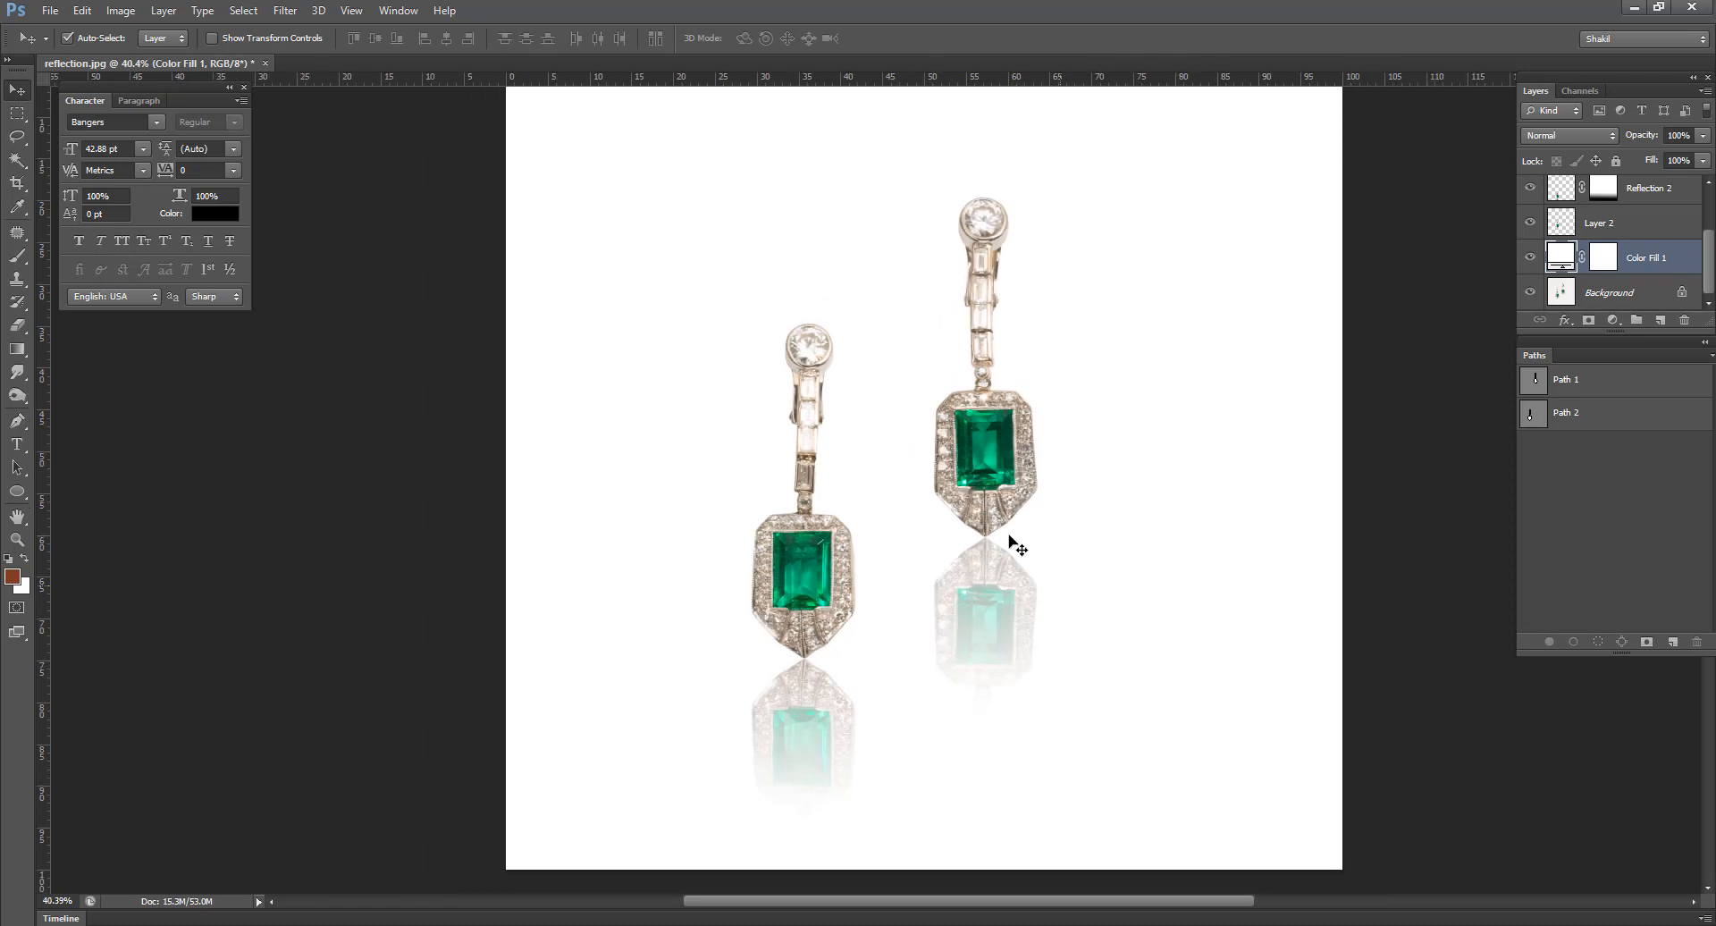
scroll(894, 681, "up", 5)
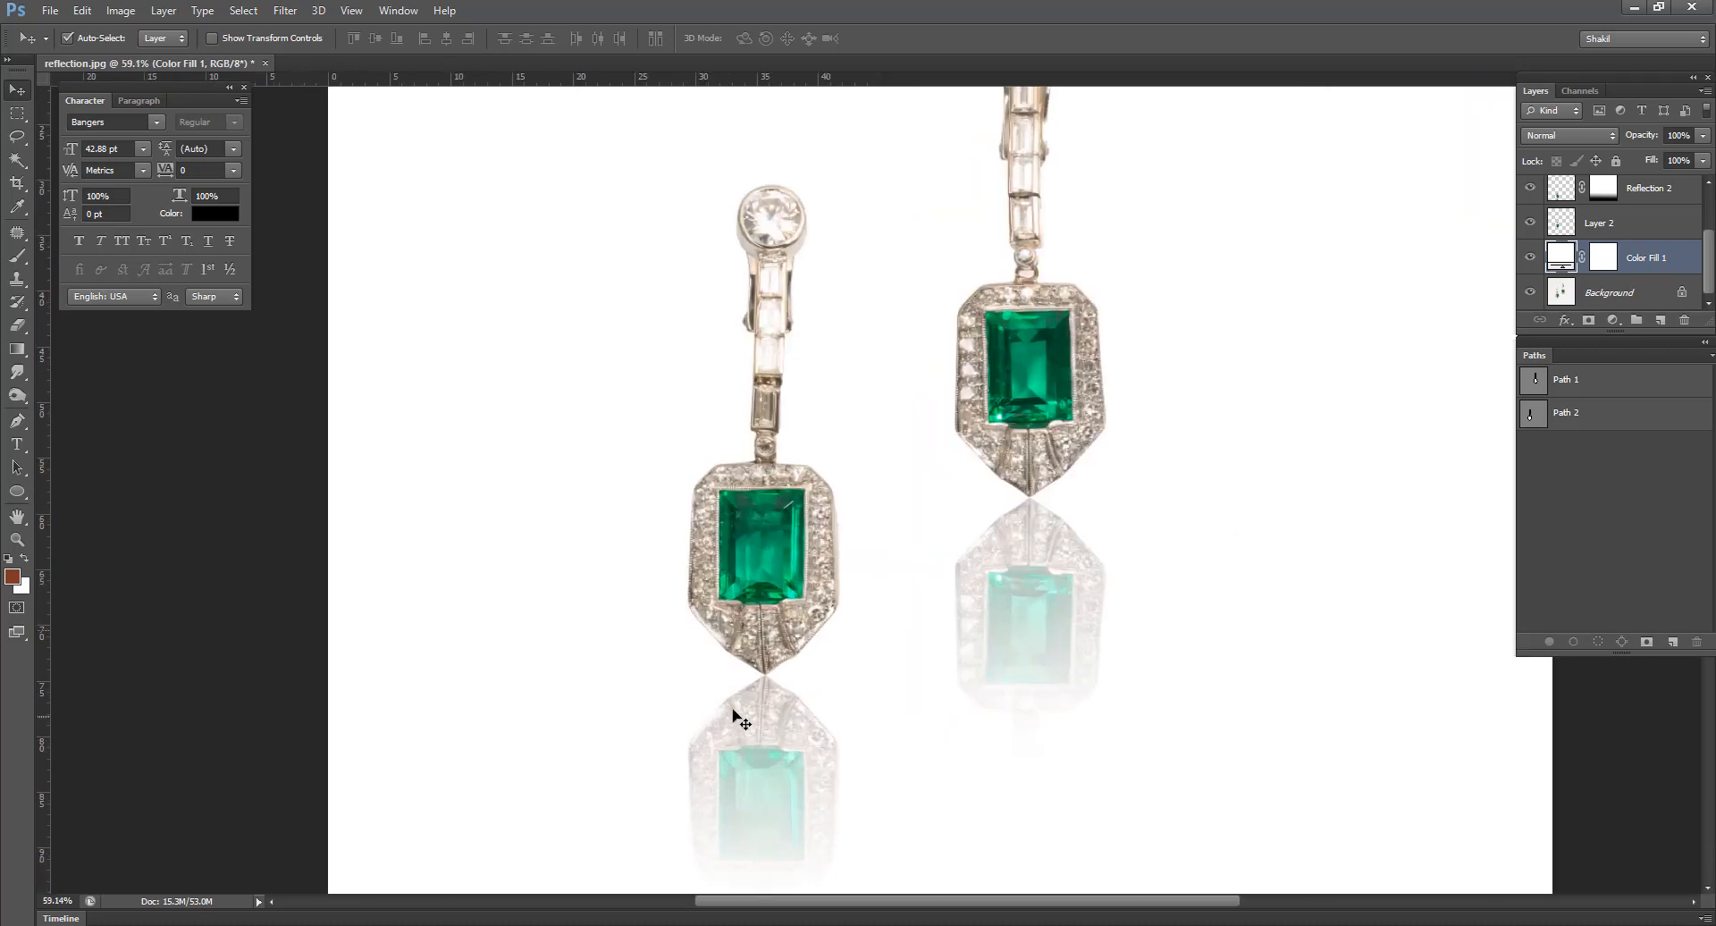
scroll(831, 674, "down", 3)
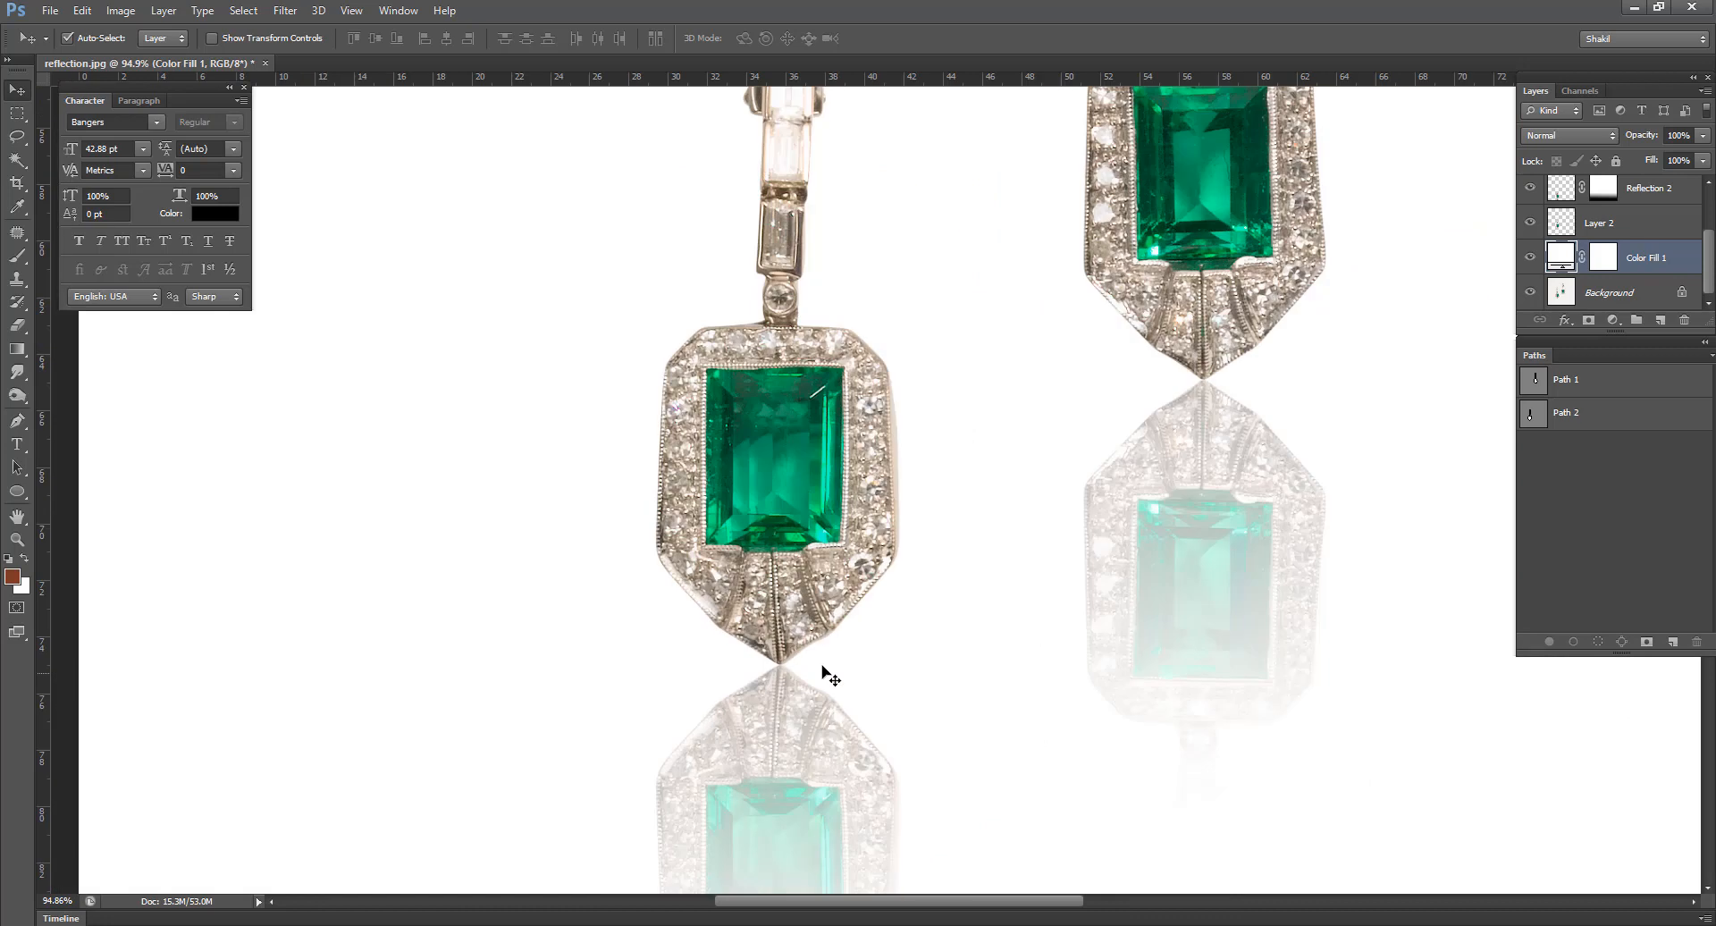
scroll(1628, 214, "up", 2)
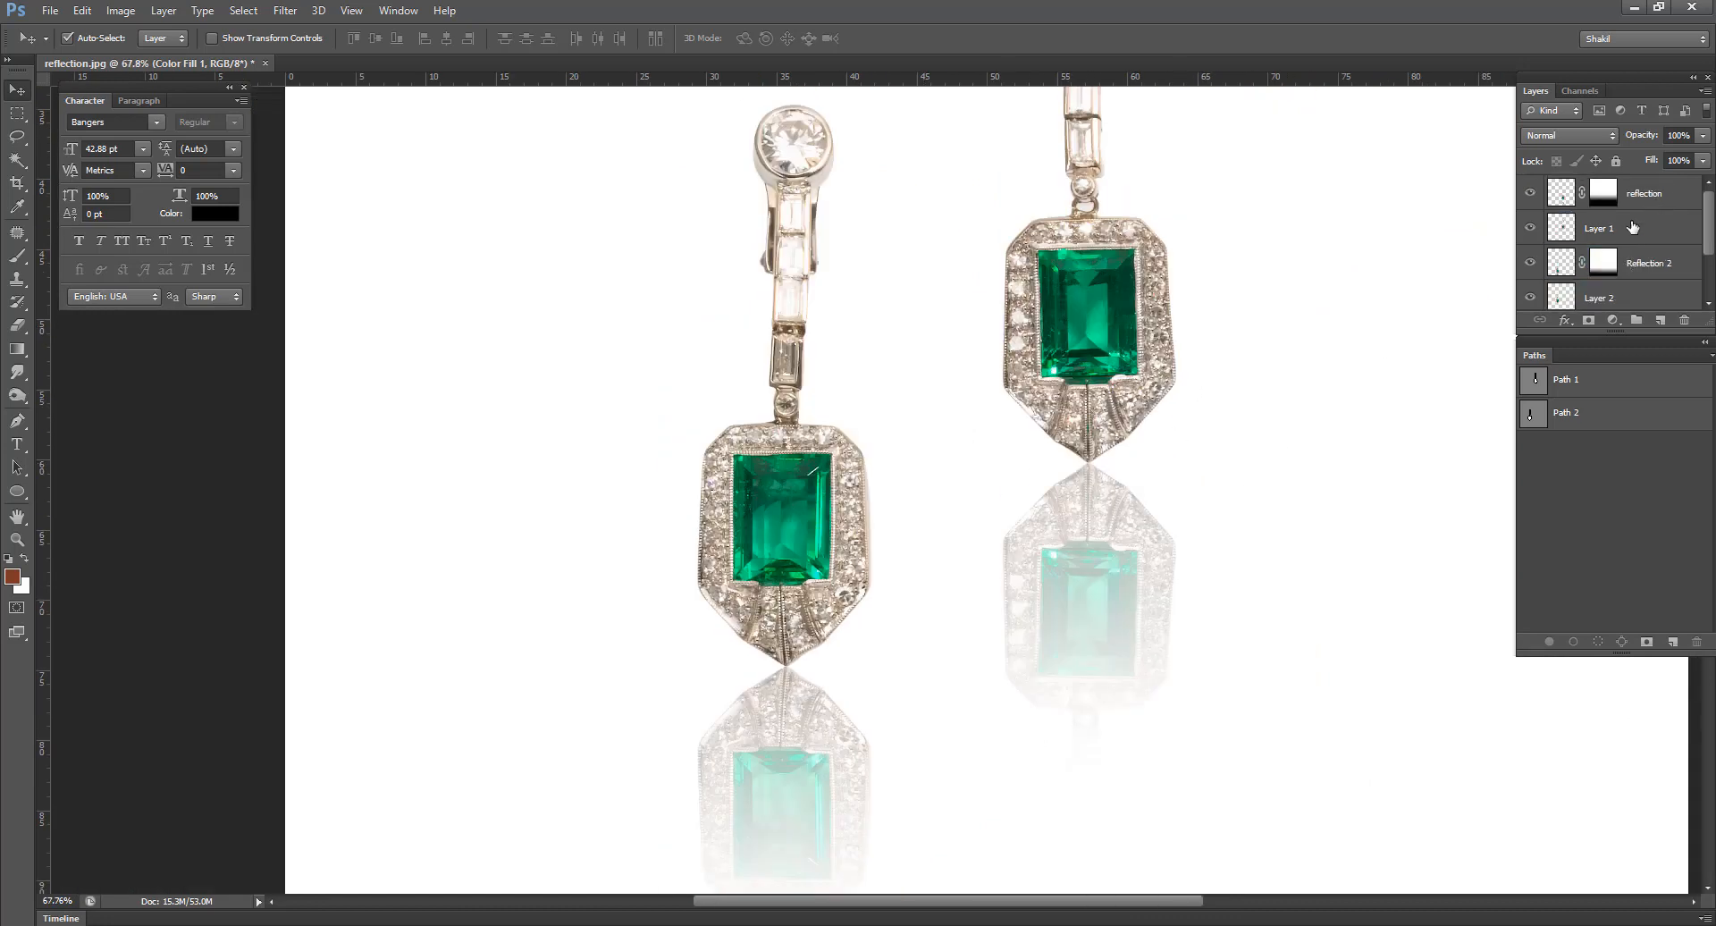
left_click(1632, 227)
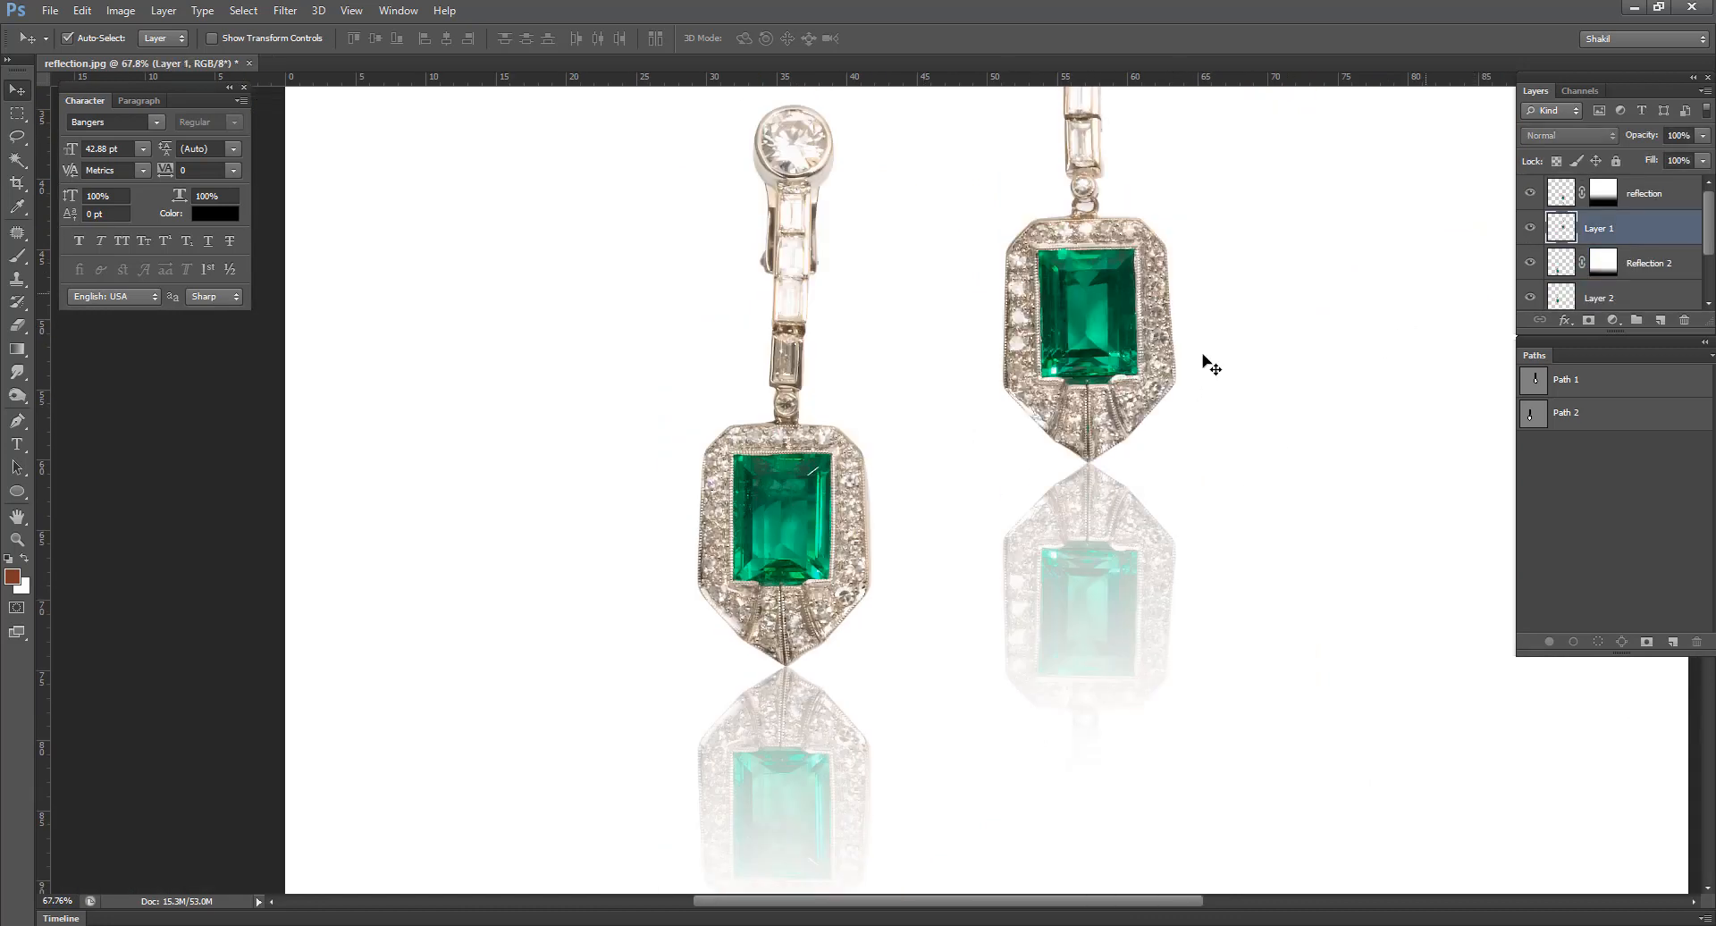
scroll(1199, 364, "up", 2)
scroll(1095, 491, "up", 2)
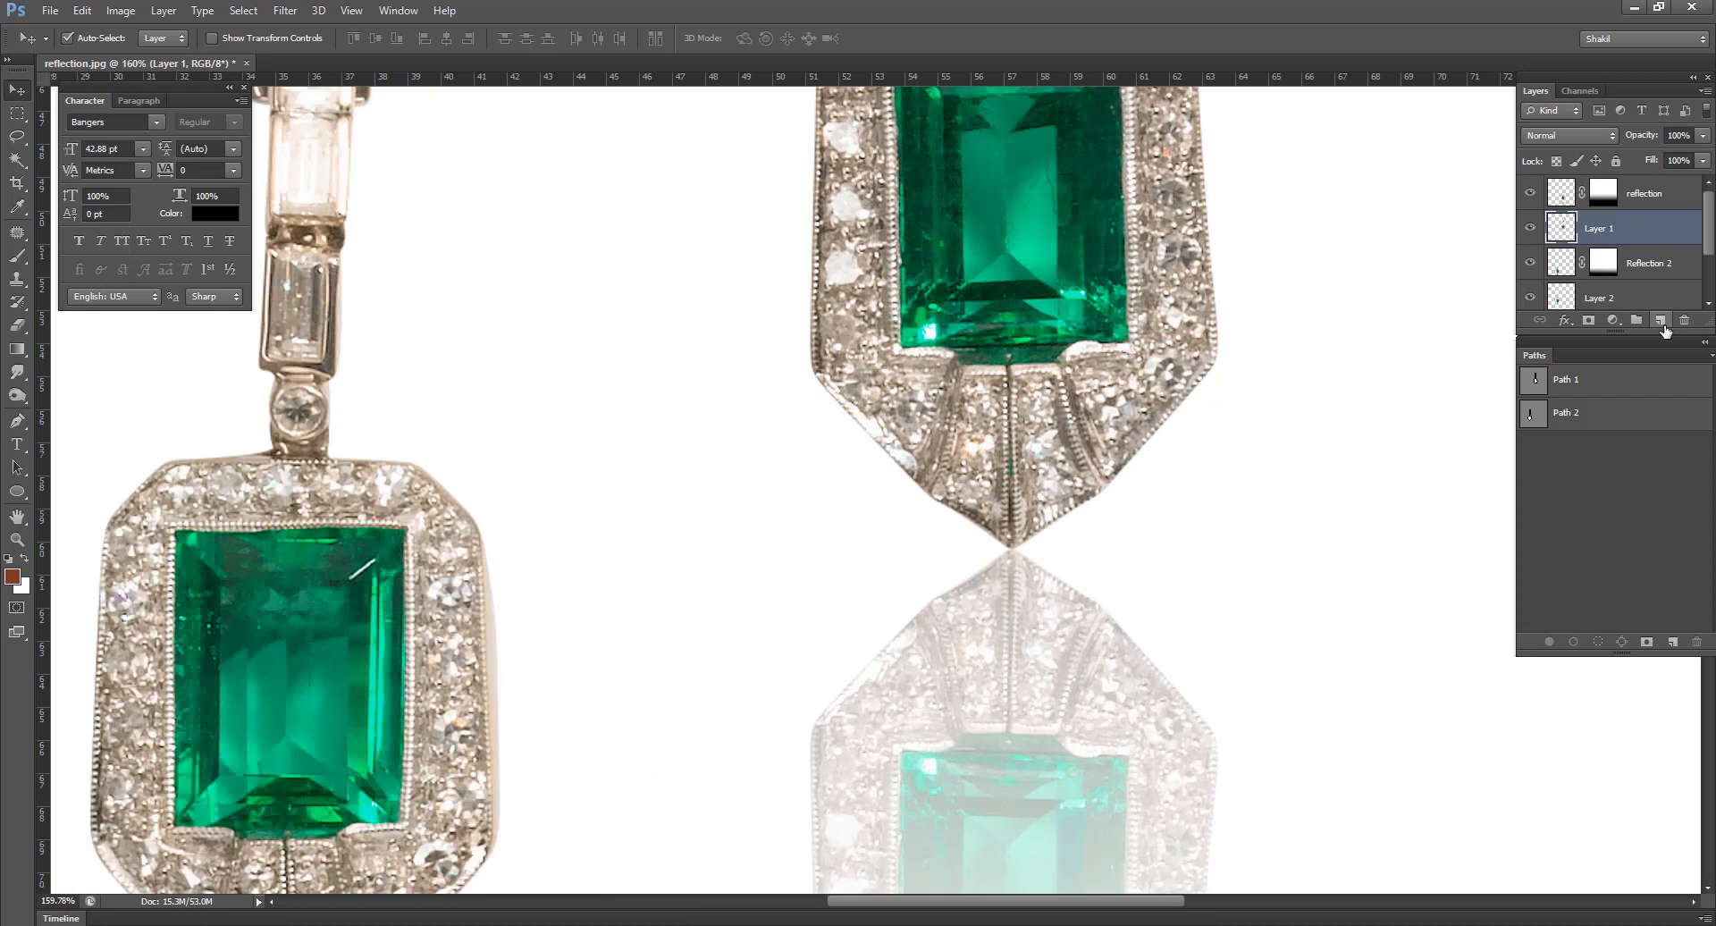
key("ctrl+shift+alt+n")
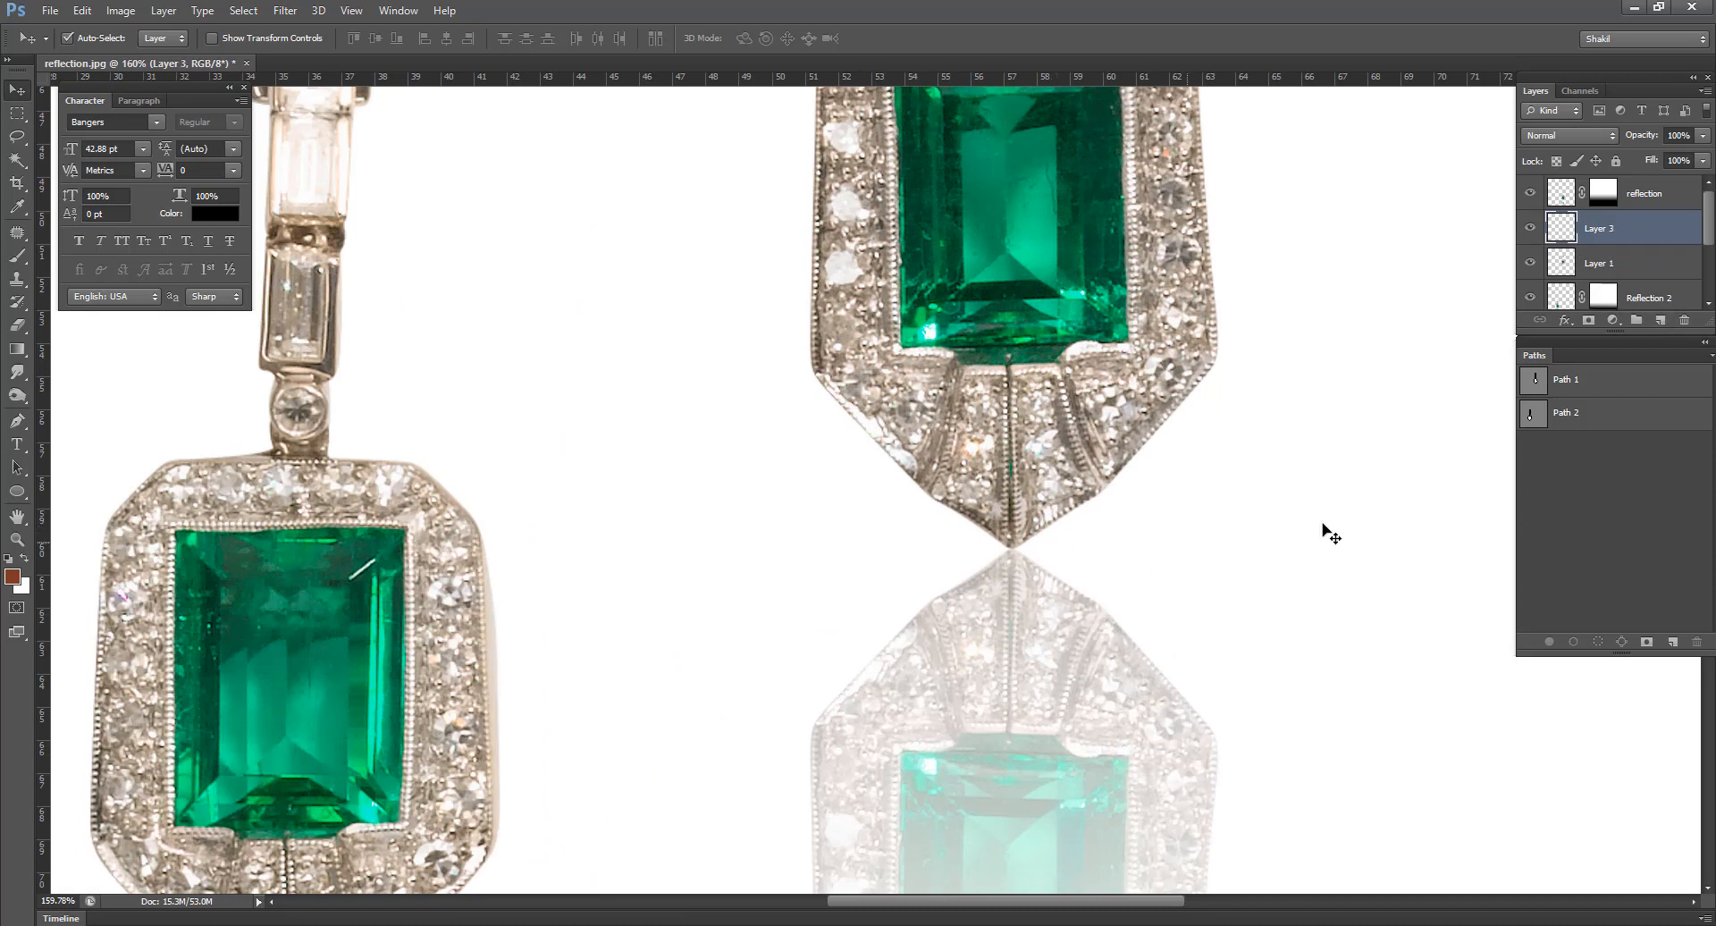
- Draw a very thin, wide elliptical selection centered where the right earring's tip meets its reflection
left_click(17, 113)
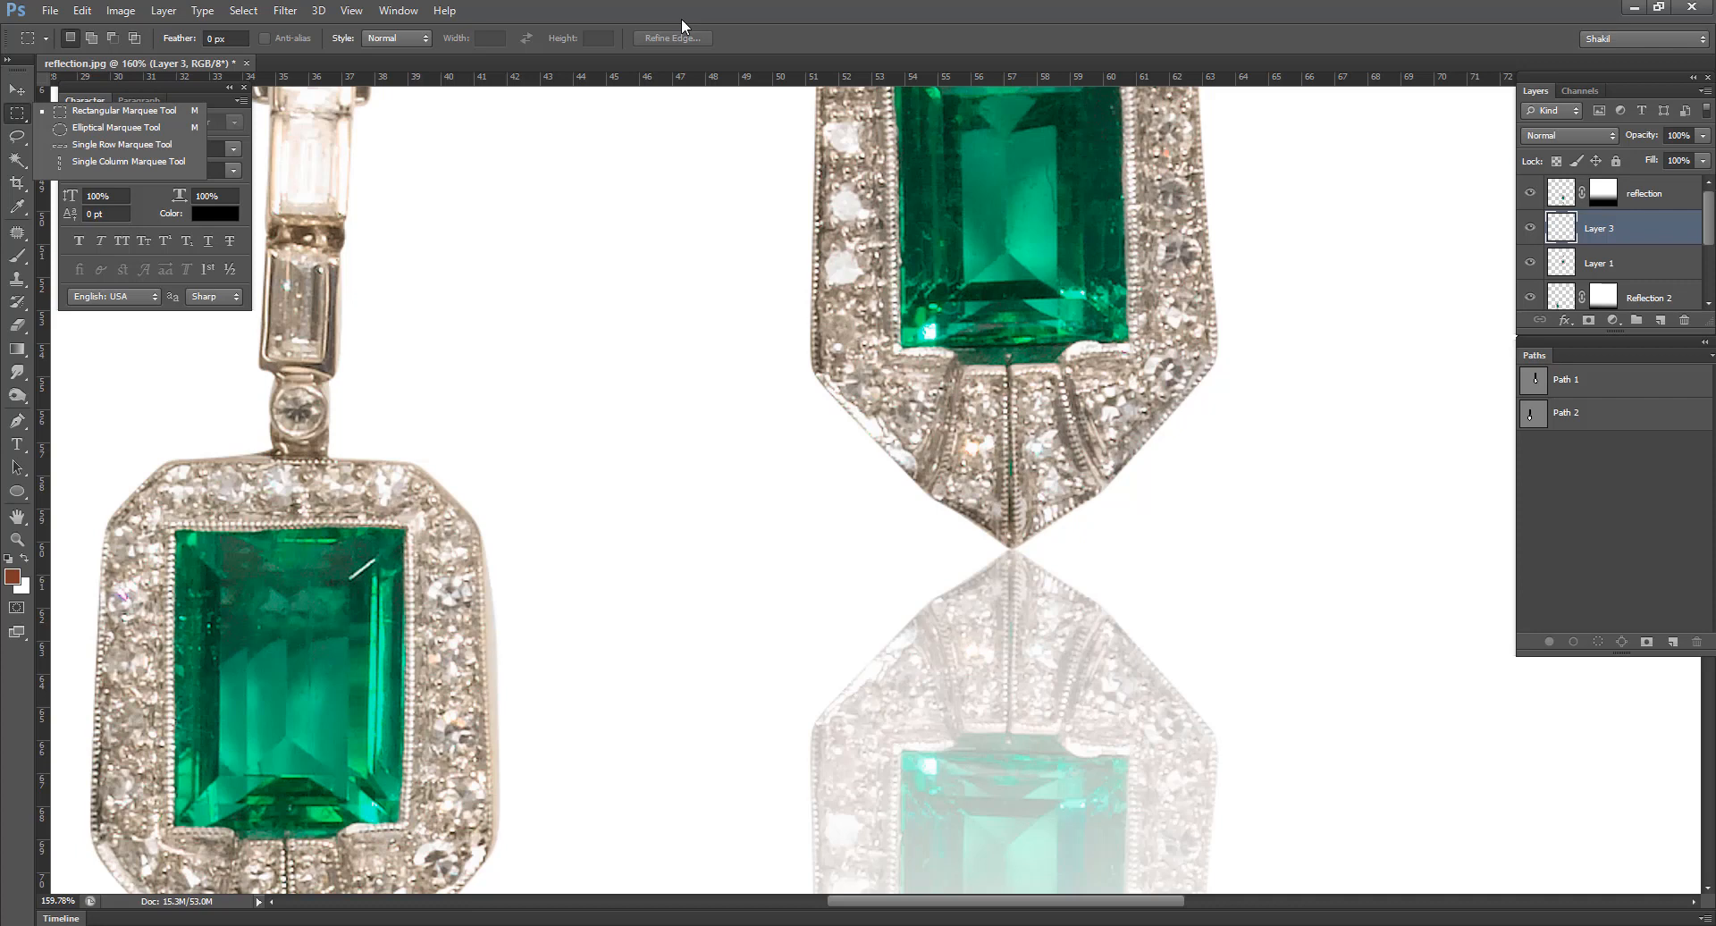
left_click(76, 134)
scroll(1064, 563, "up", 2)
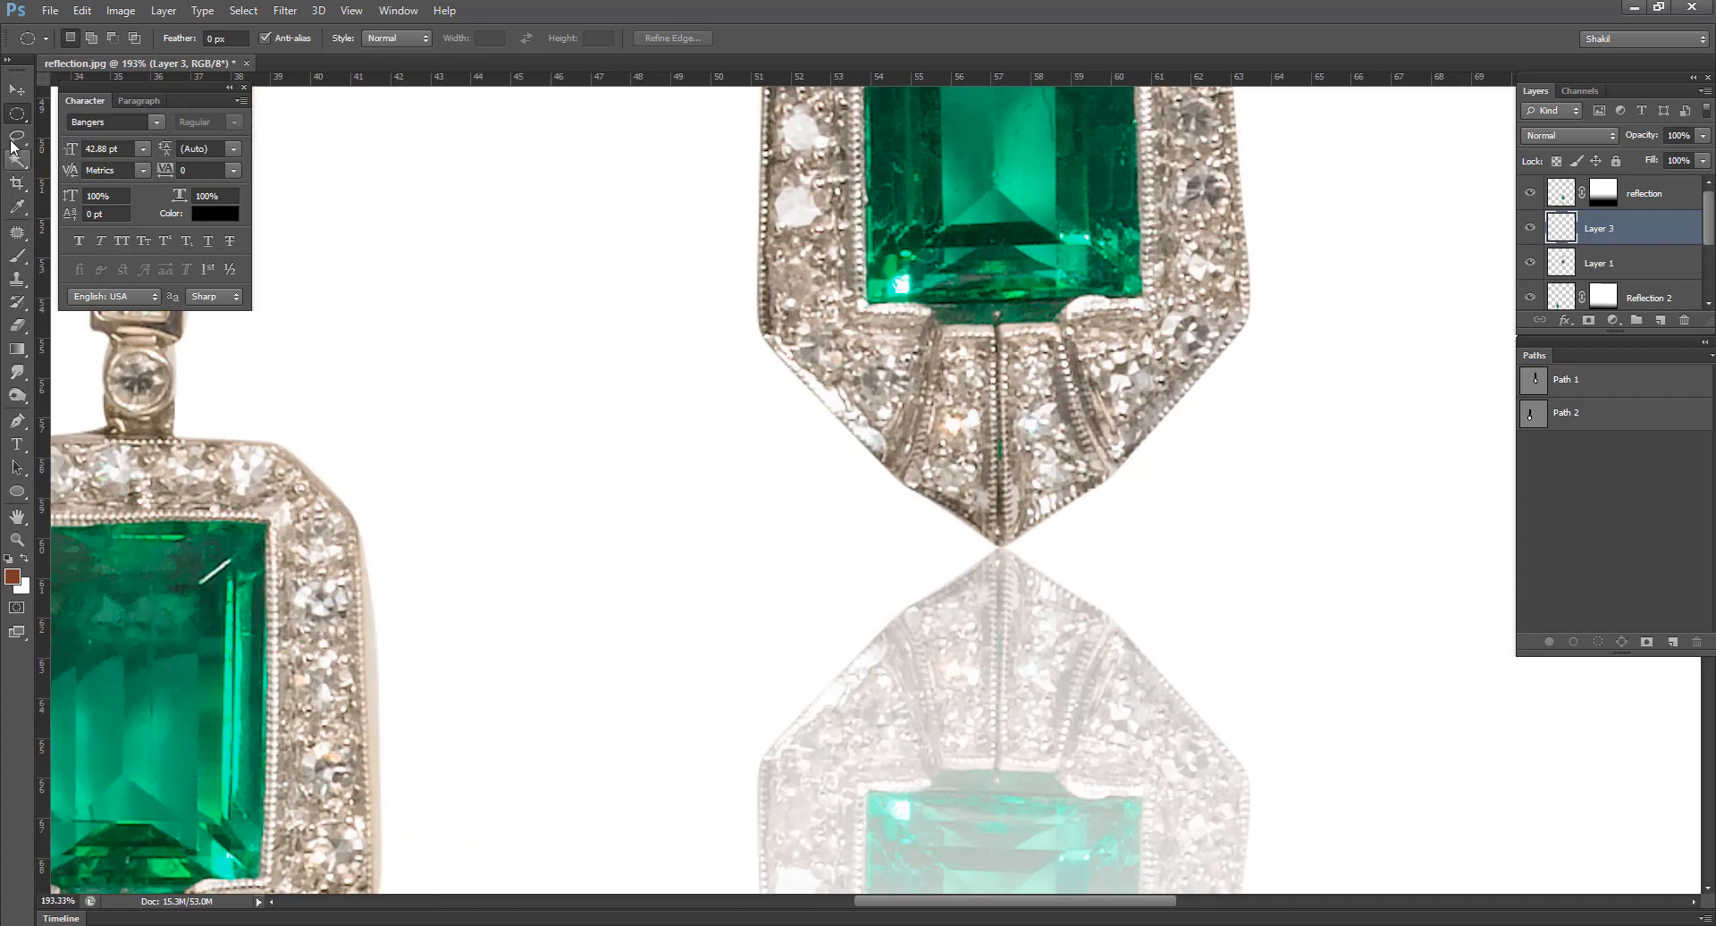
left_click(24, 115)
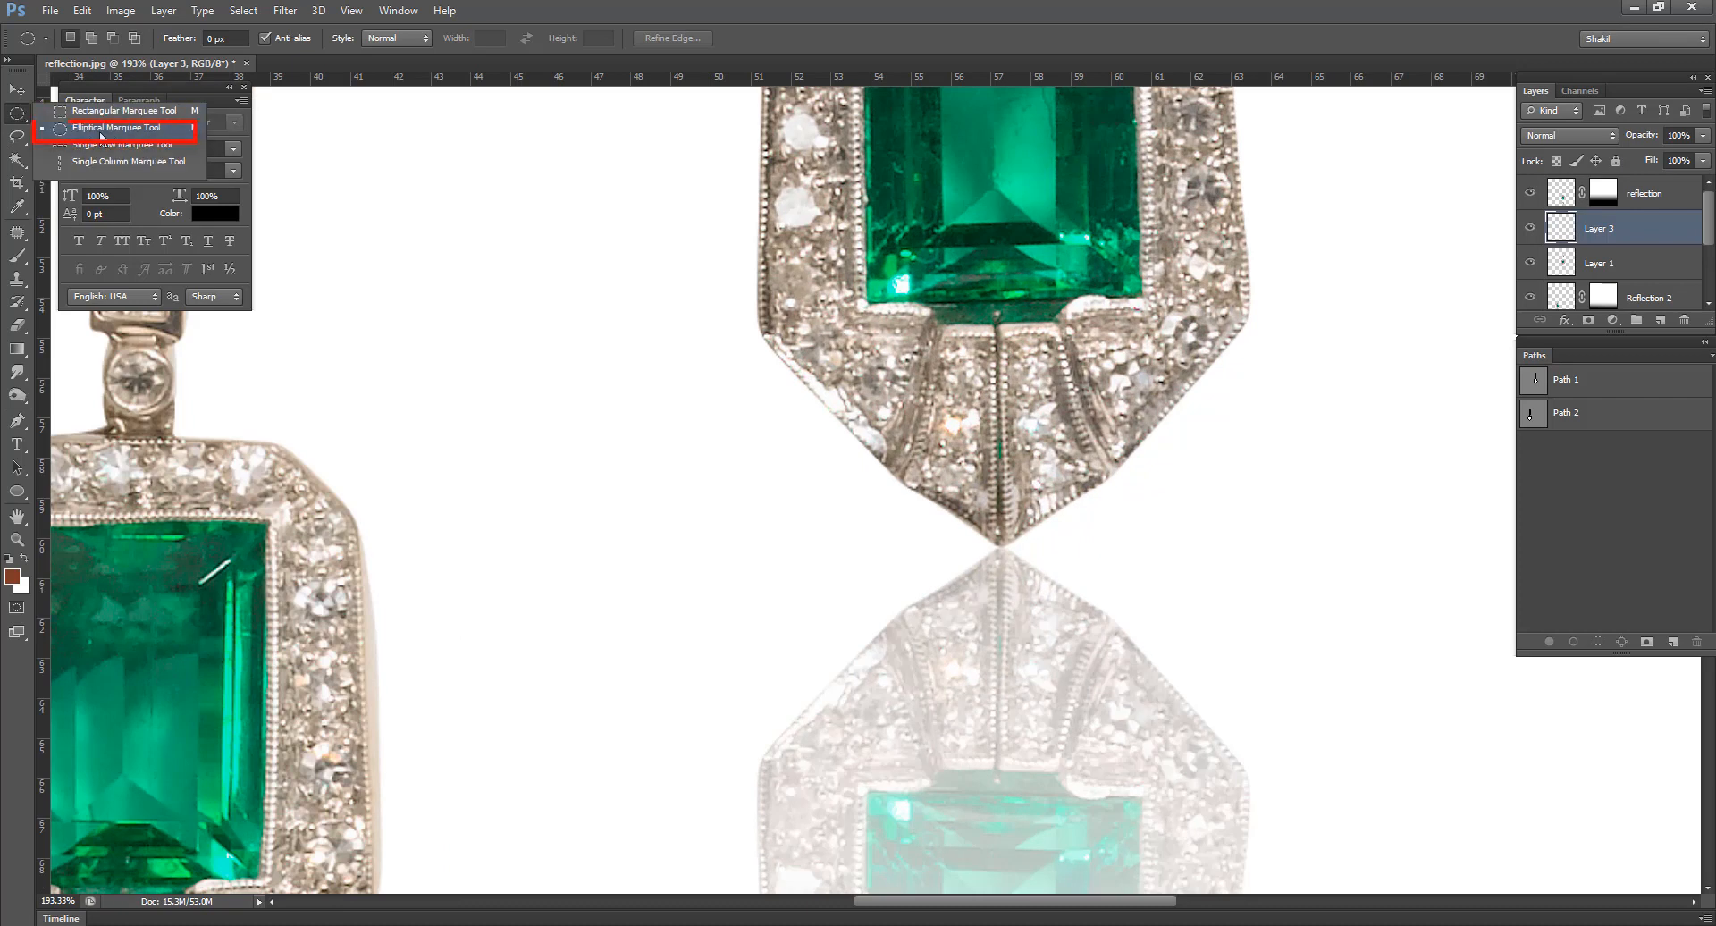
left_click(117, 134)
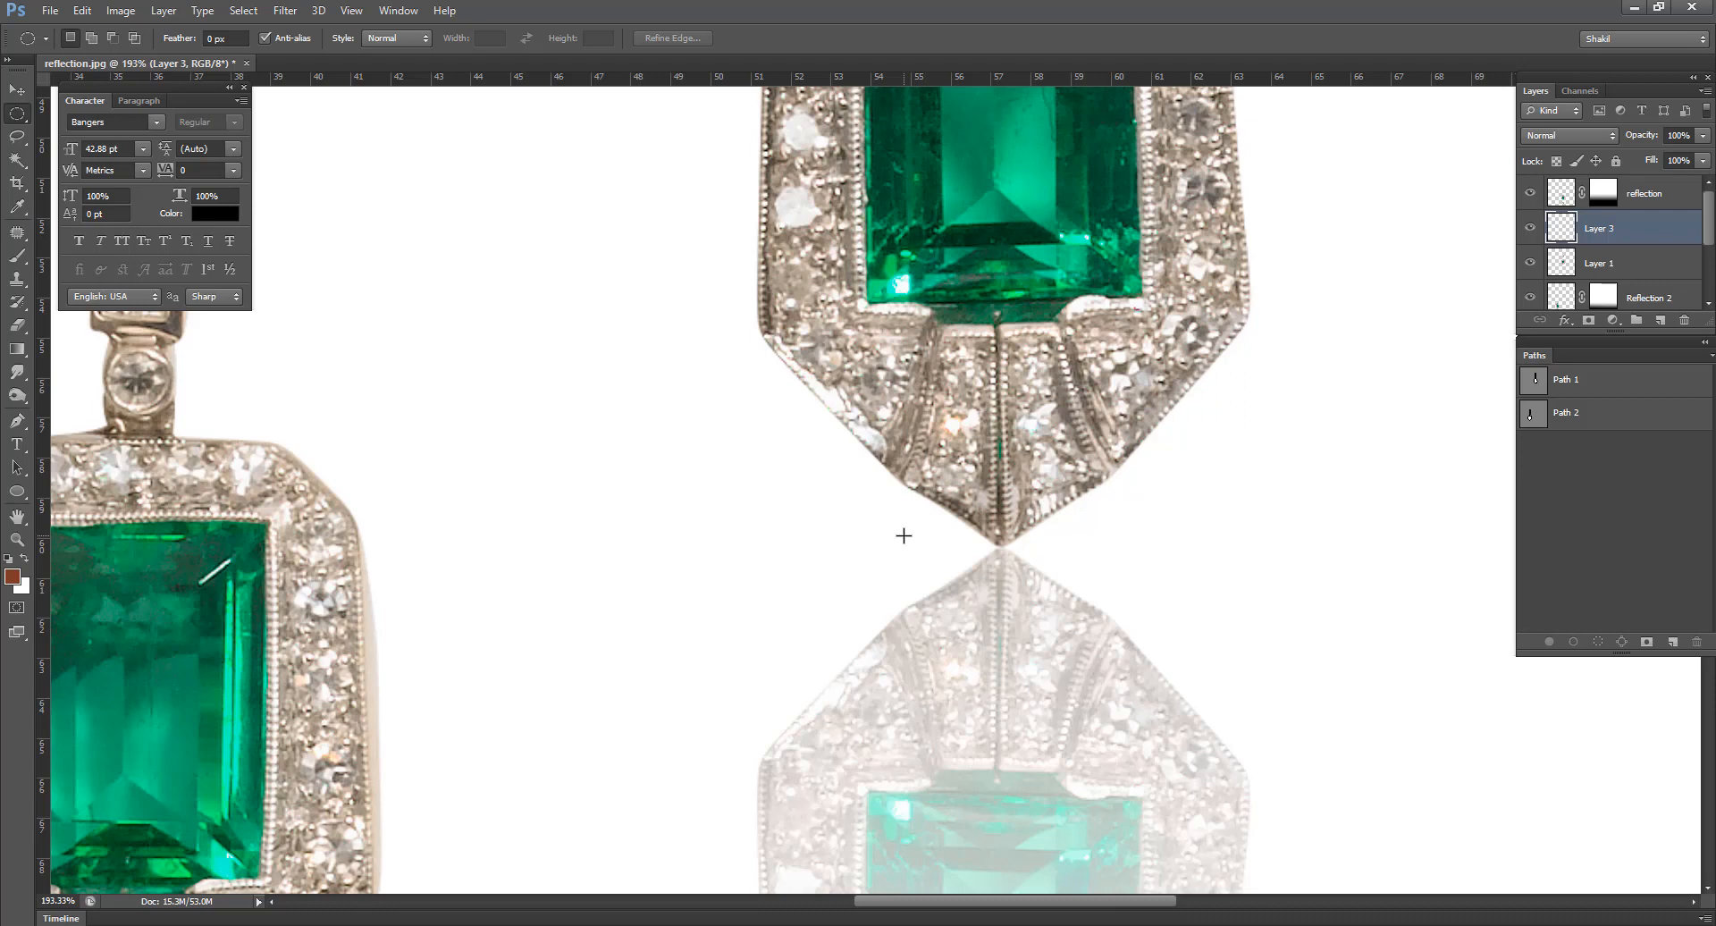
left_click_drag(883, 535, 1115, 549)
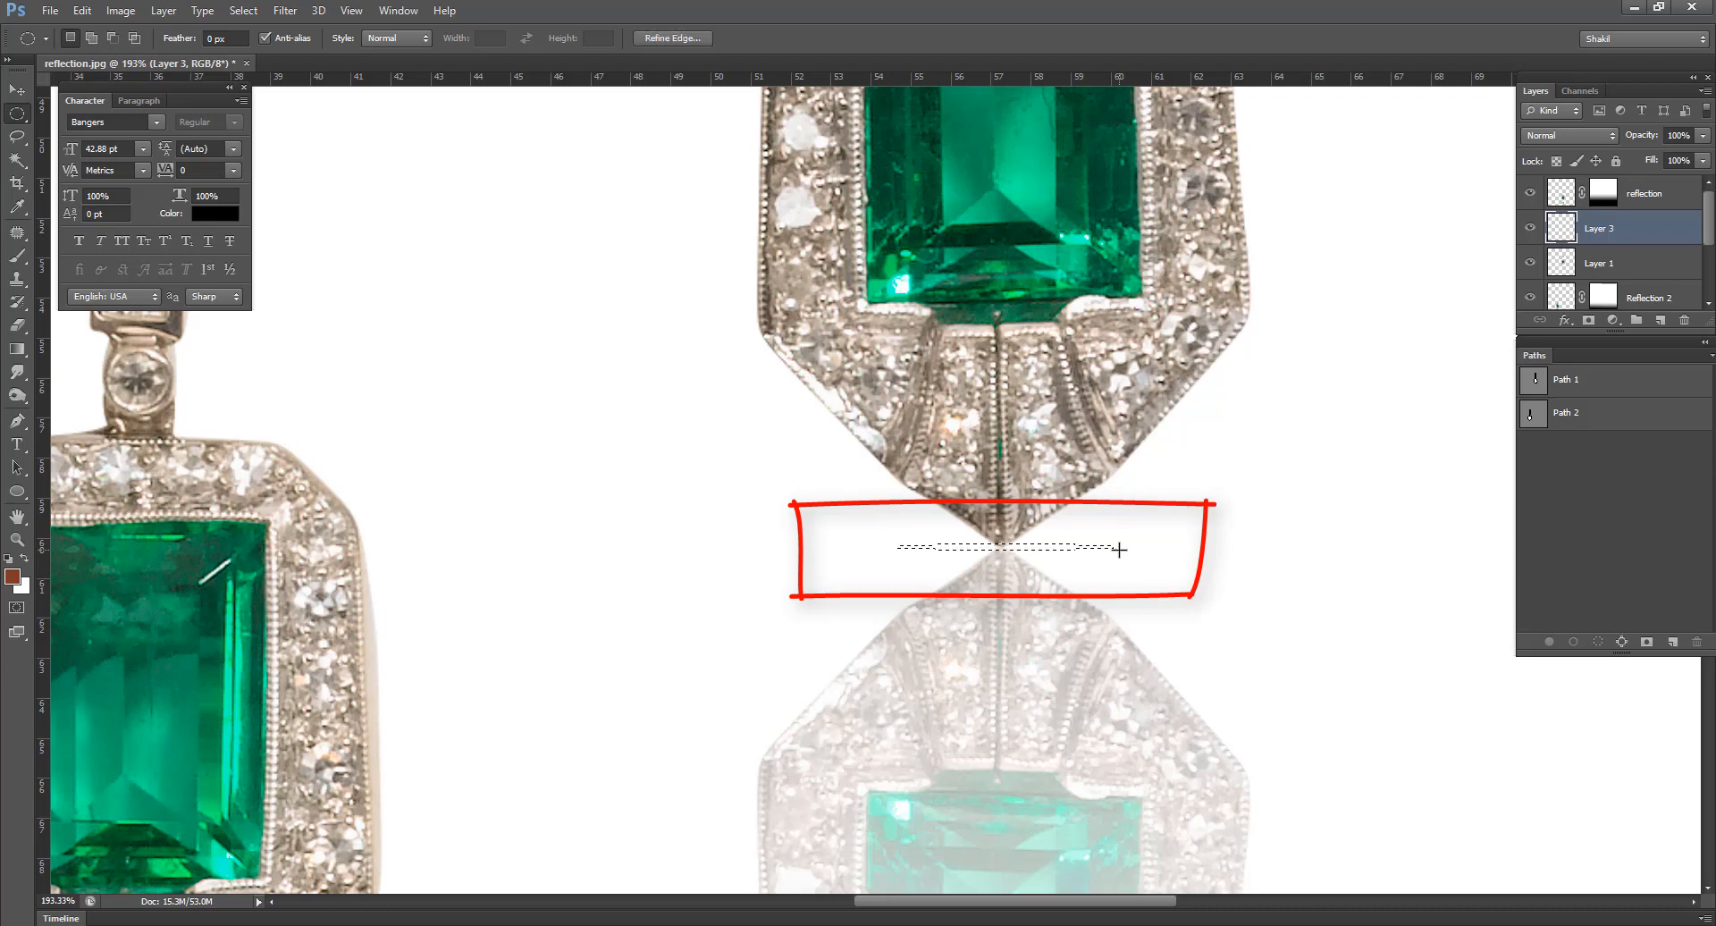
- Fill the elliptical selection with a black (000000) Solid Color fill layer
left_click(1612, 320)
left_click(1599, 339)
left_click_drag(1417, 399, 1149, 566)
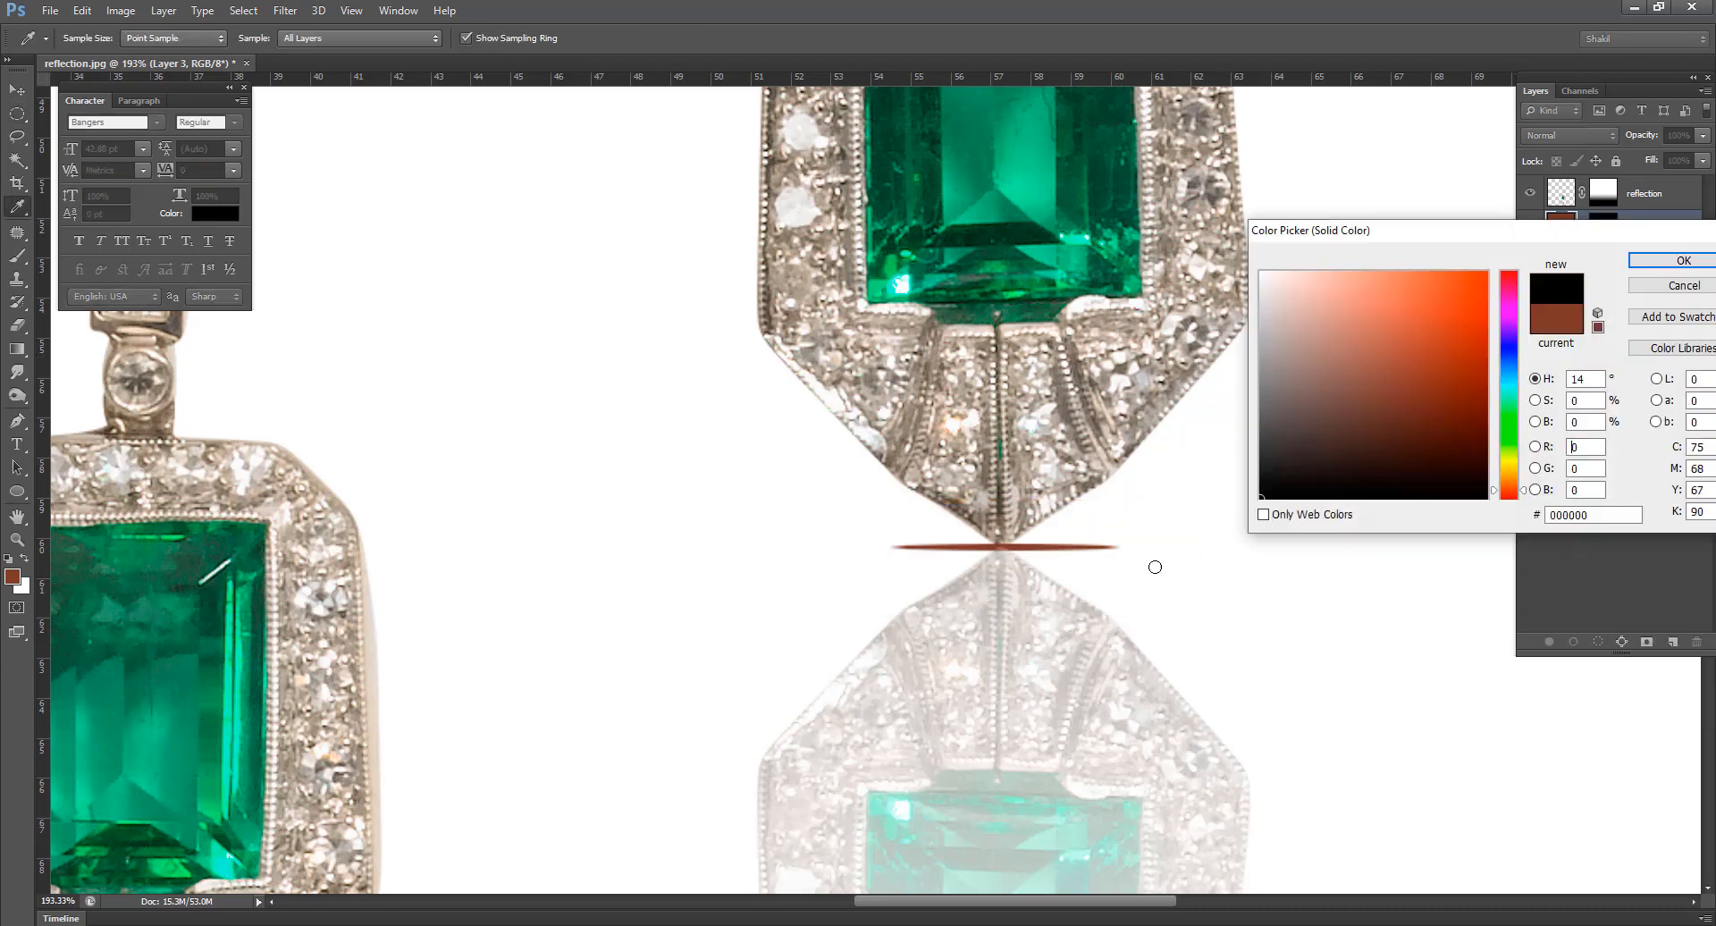
key("Return")
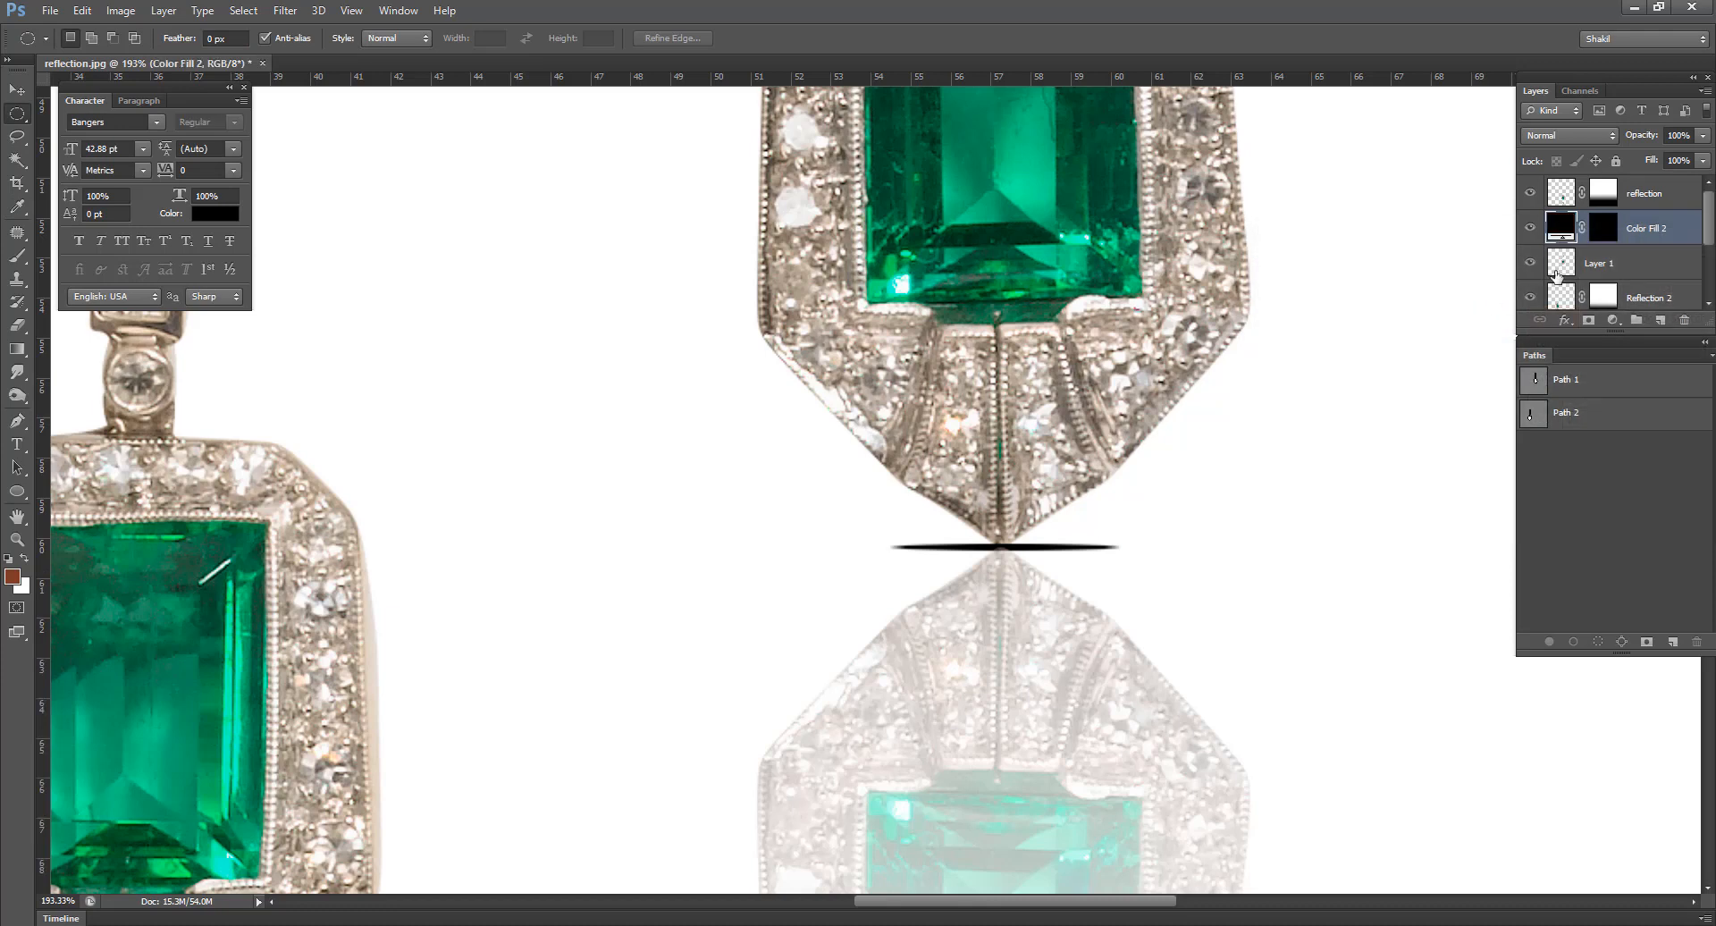
- Feather the Color Fill 2 layer mask, trying 5 px and settling on 3 px, to soften the black ellipse into a shadow
double_click(1604, 230)
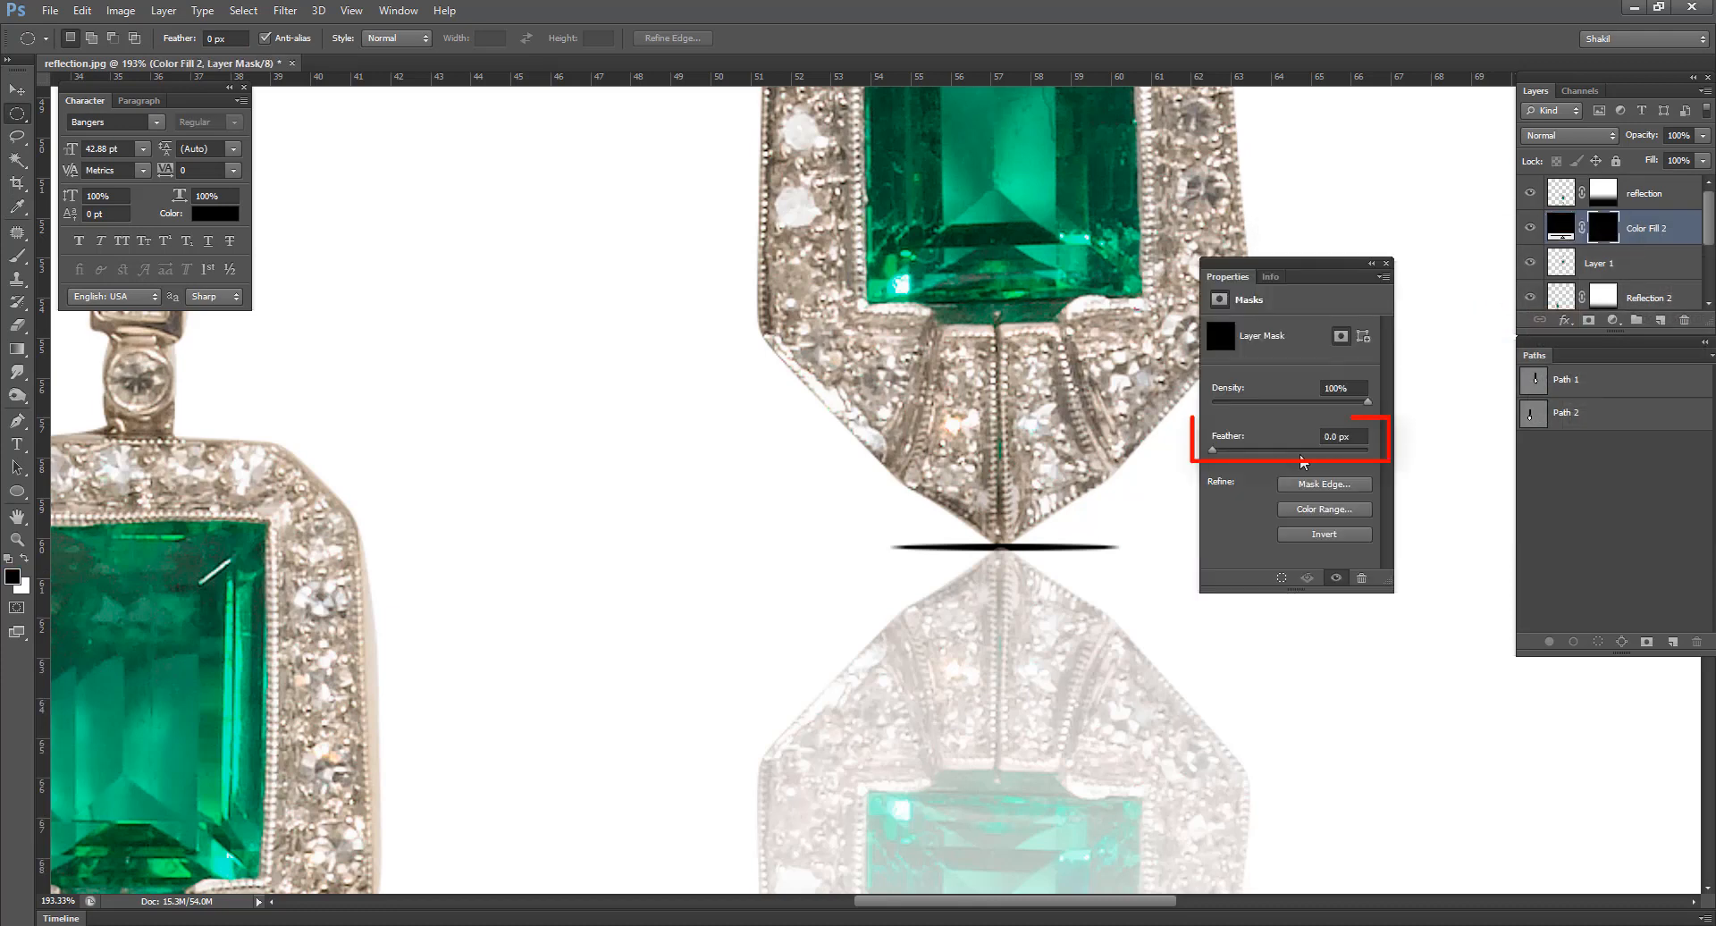
left_click(1364, 434)
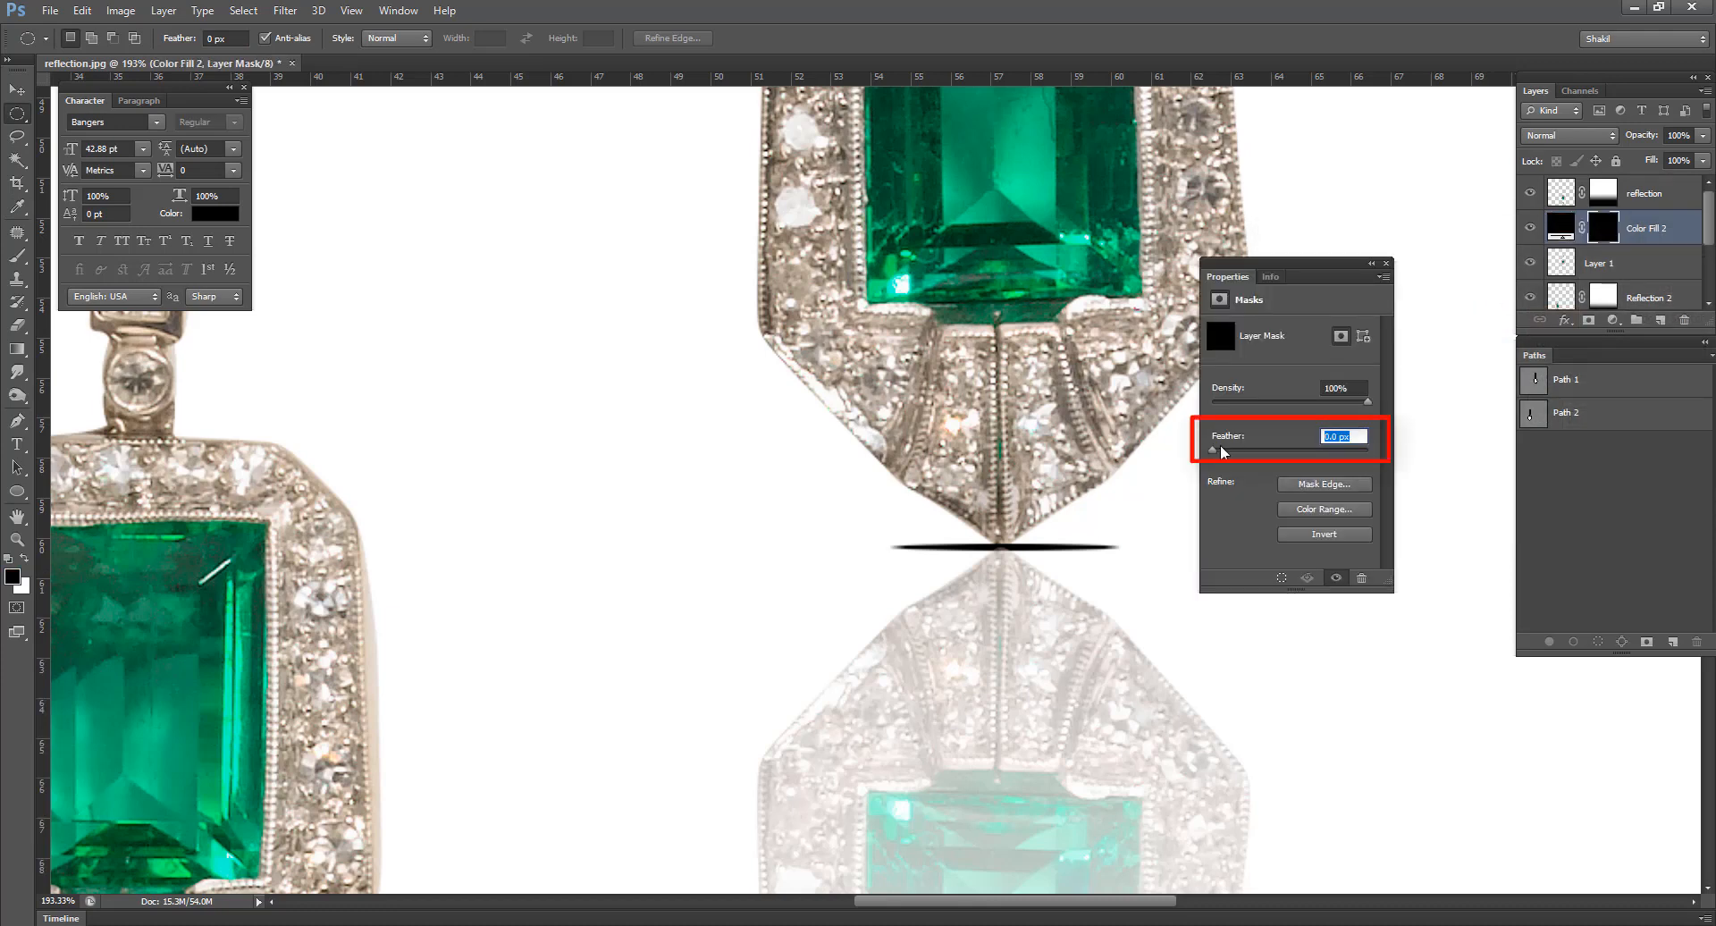
type("5")
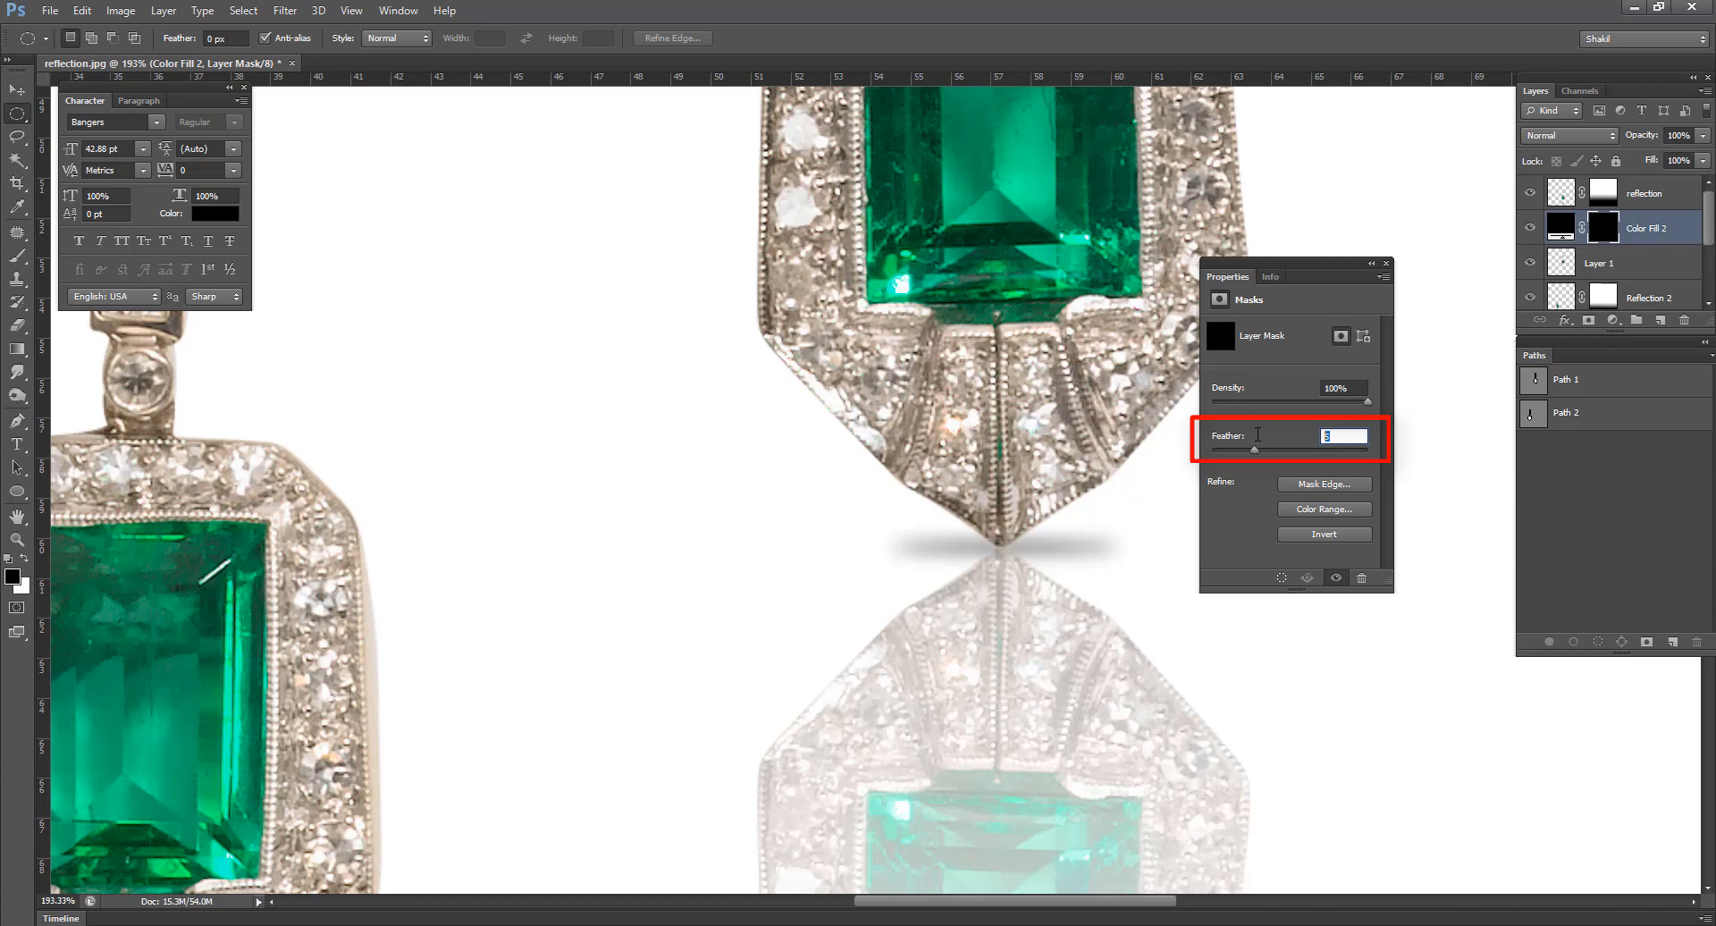
type("3")
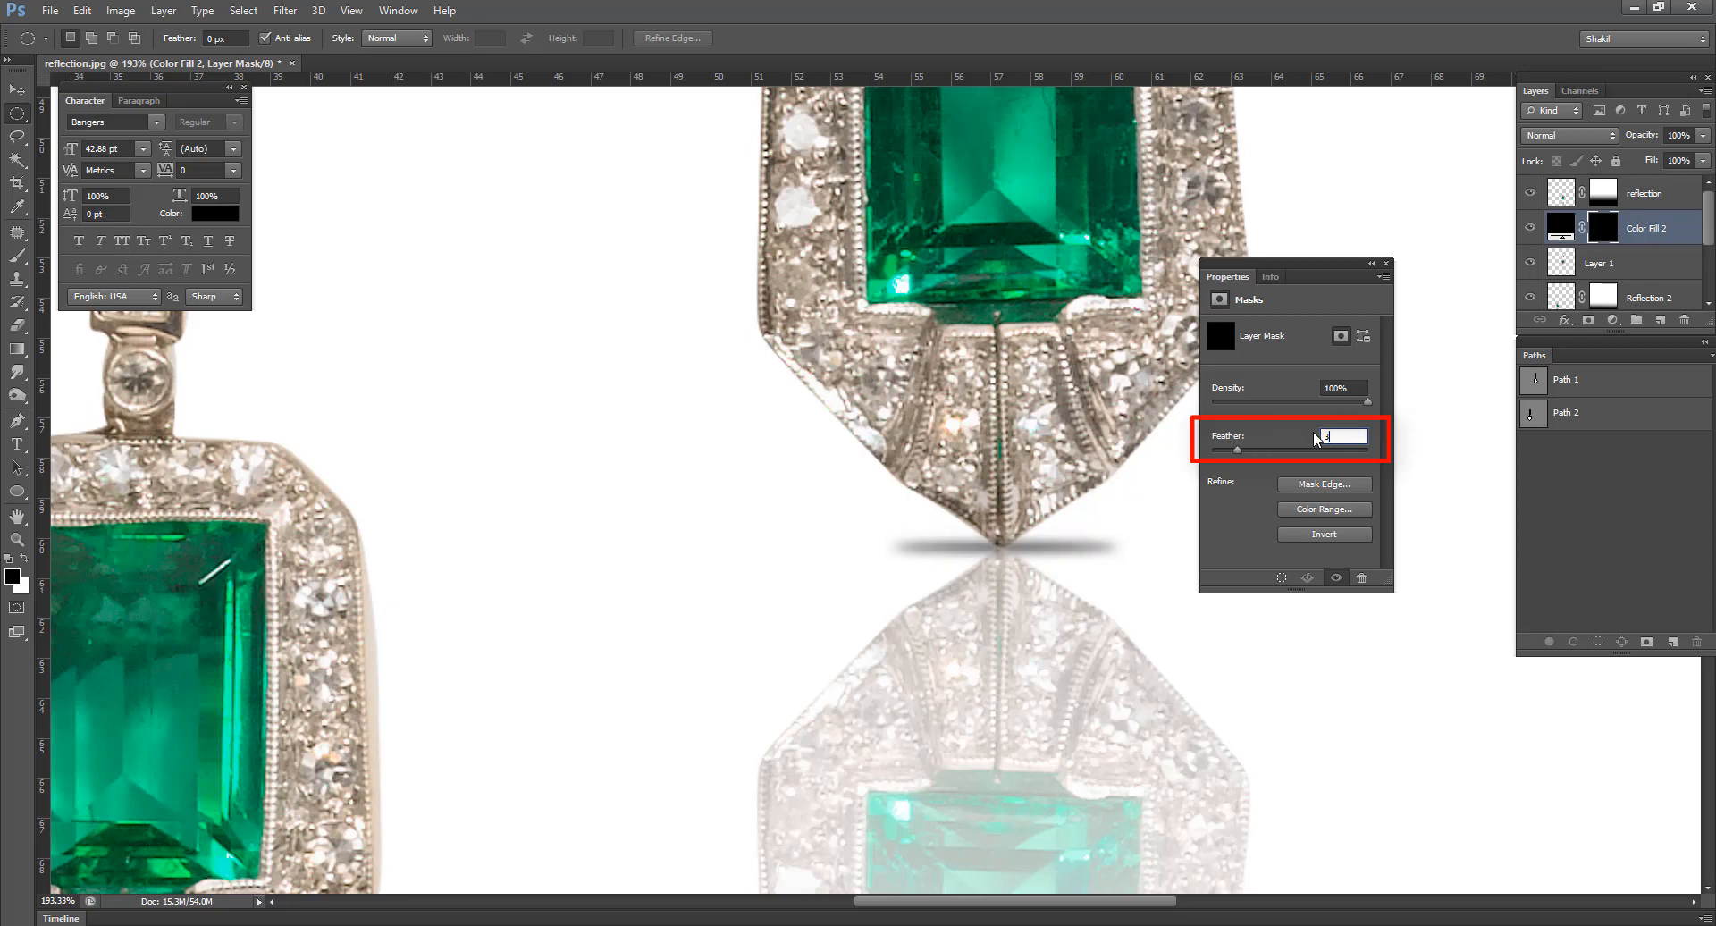
left_click(1386, 263)
- Fade both ends of the right earring's shadow with the Eraser on the Color Fill 2 mask, using white as foreground and black as background color
scroll(1055, 529, "up", 1)
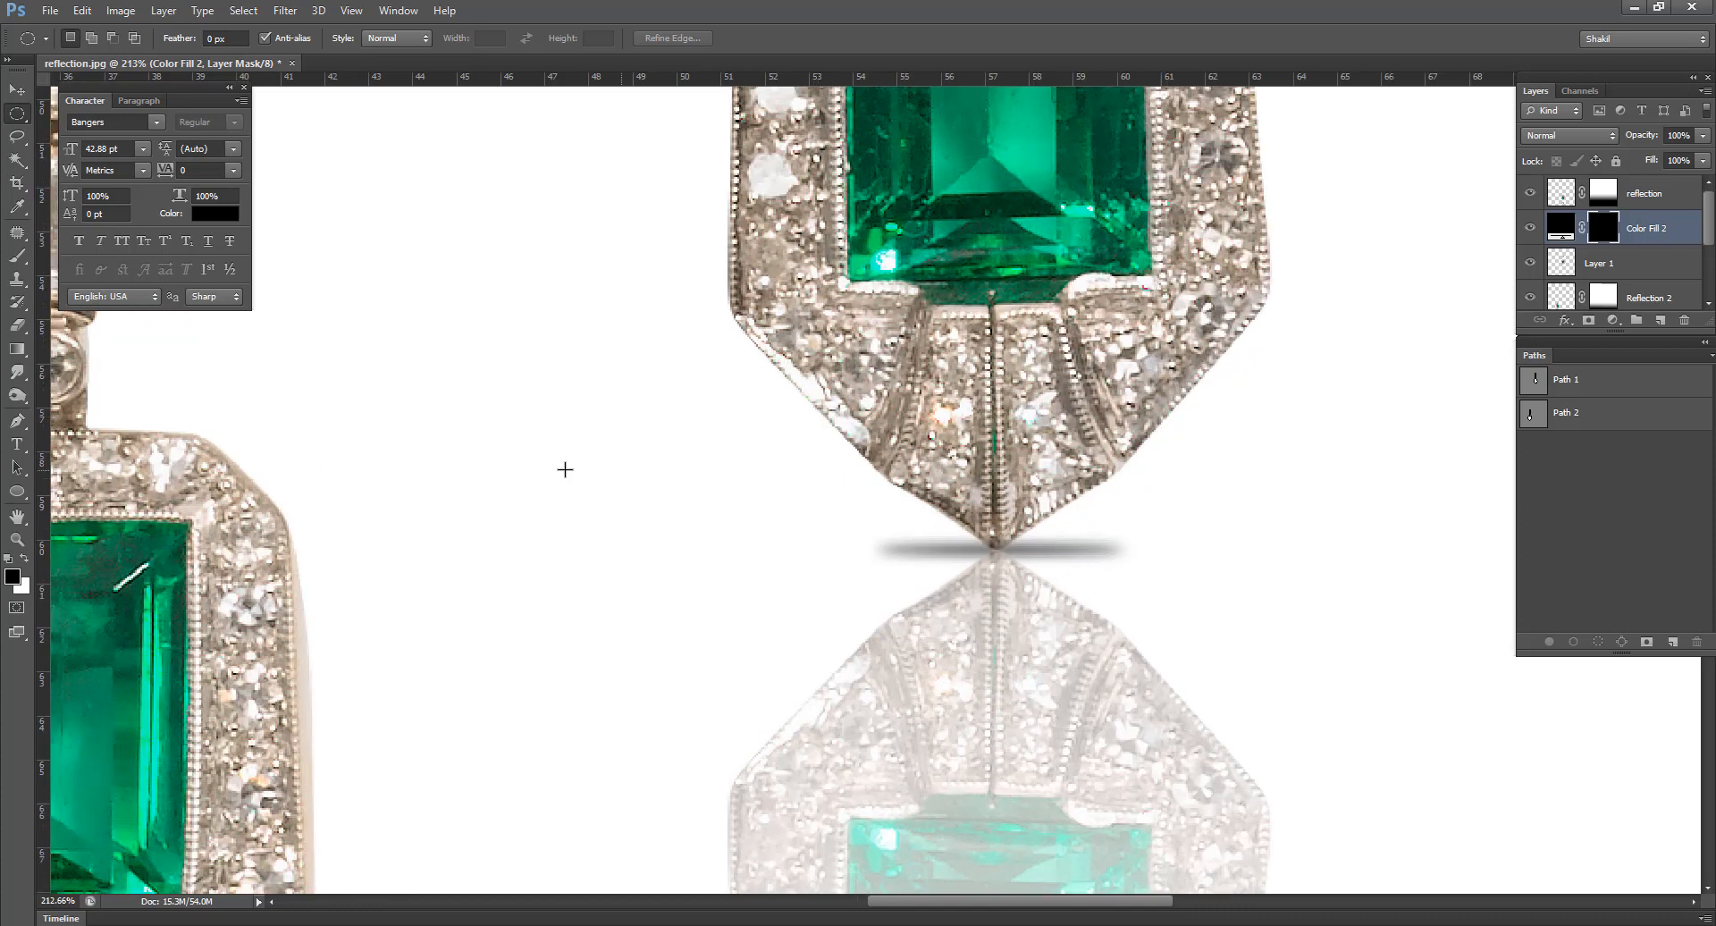
left_click(18, 325)
mouse_move(988, 556)
left_mouse_down("alt")
mouse_move(836, 574)
mouse_move(828, 551)
mouse_move(814, 558)
left_mouse_up("alt")
key("ctrl+z")
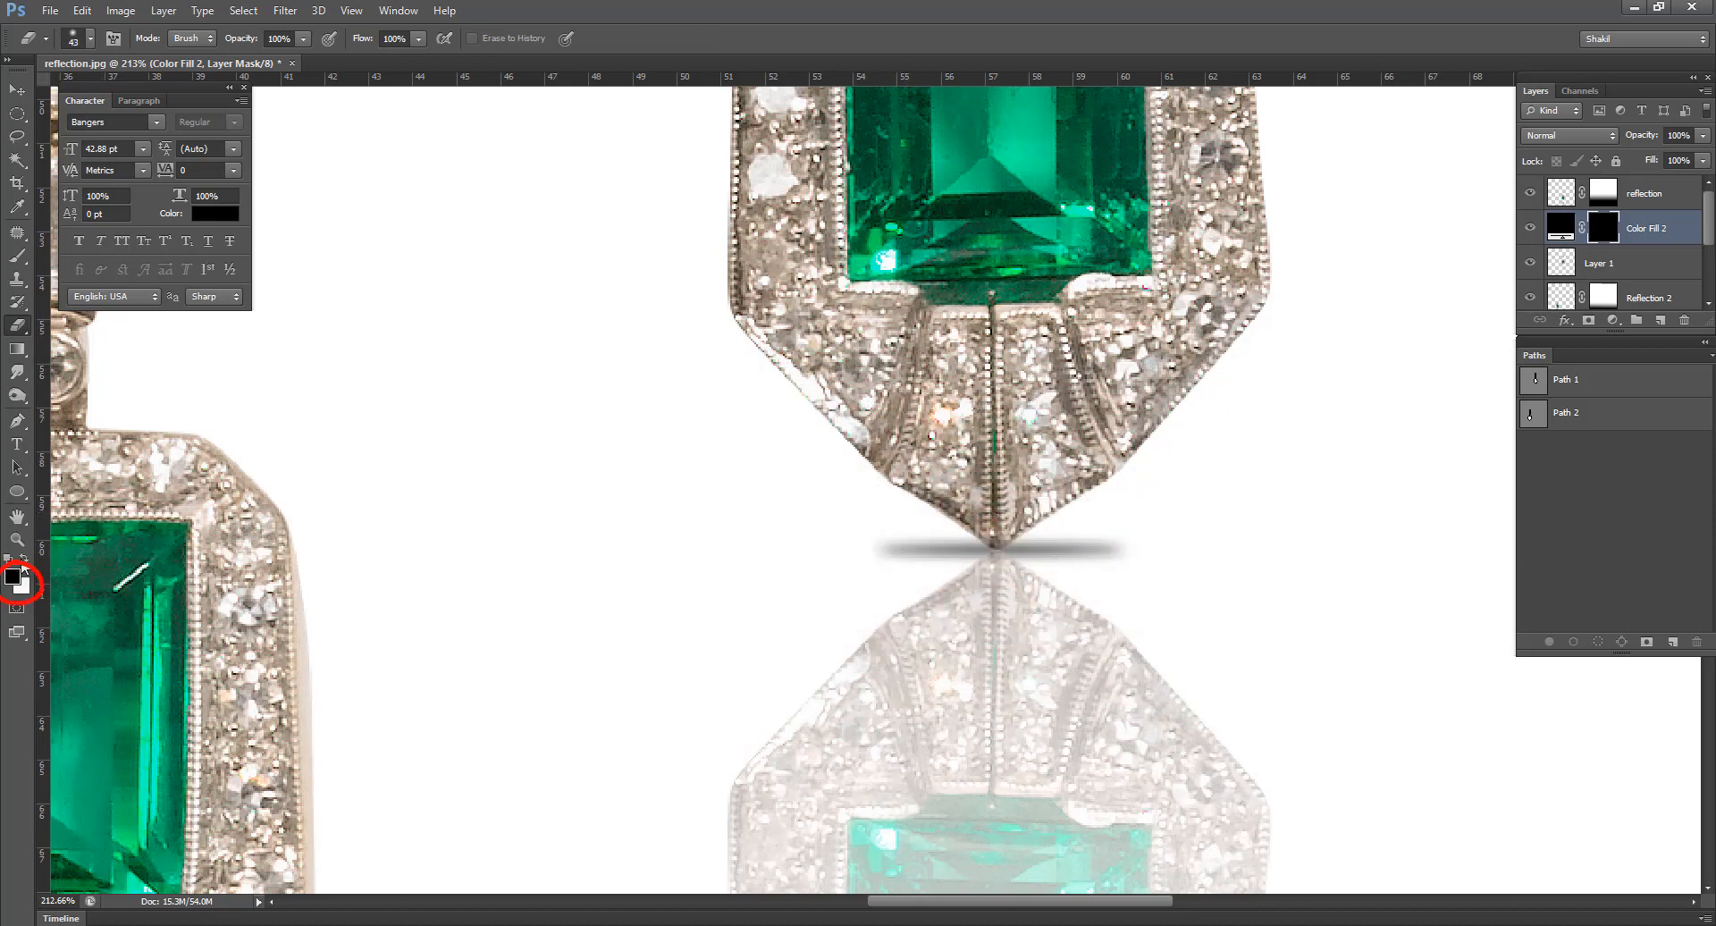
left_click(24, 559)
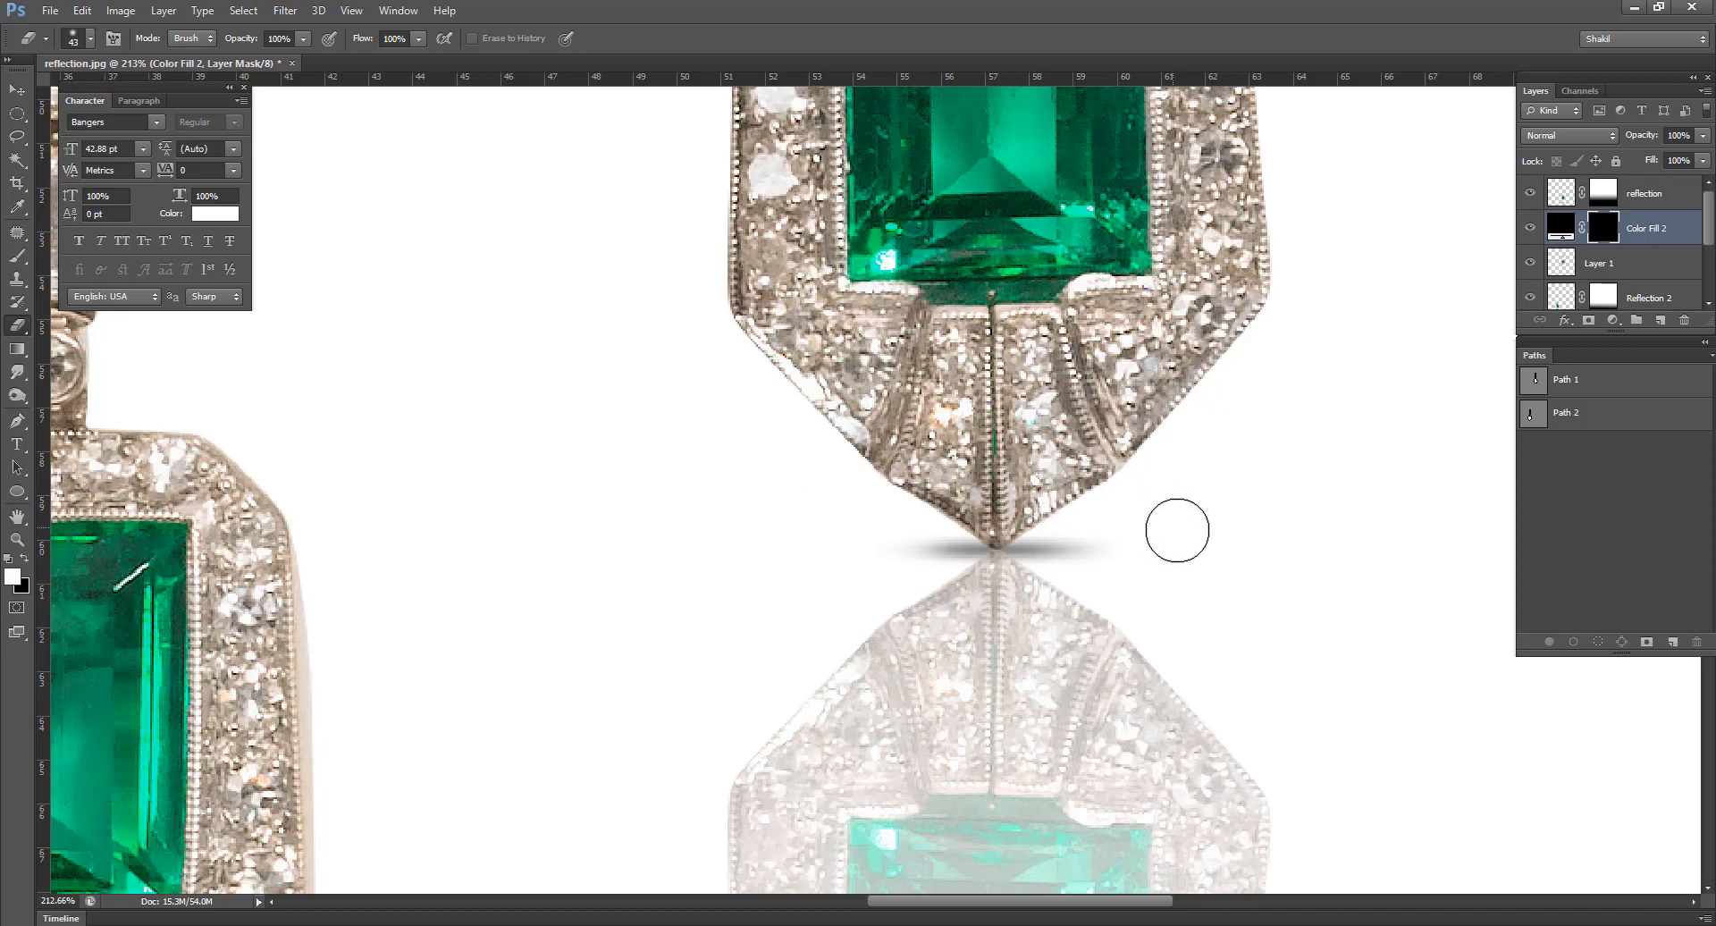
- Lower the opacity of the right earring's shadow layer, Color Fill 2, to 80%
scroll(997, 492, "down", 5)
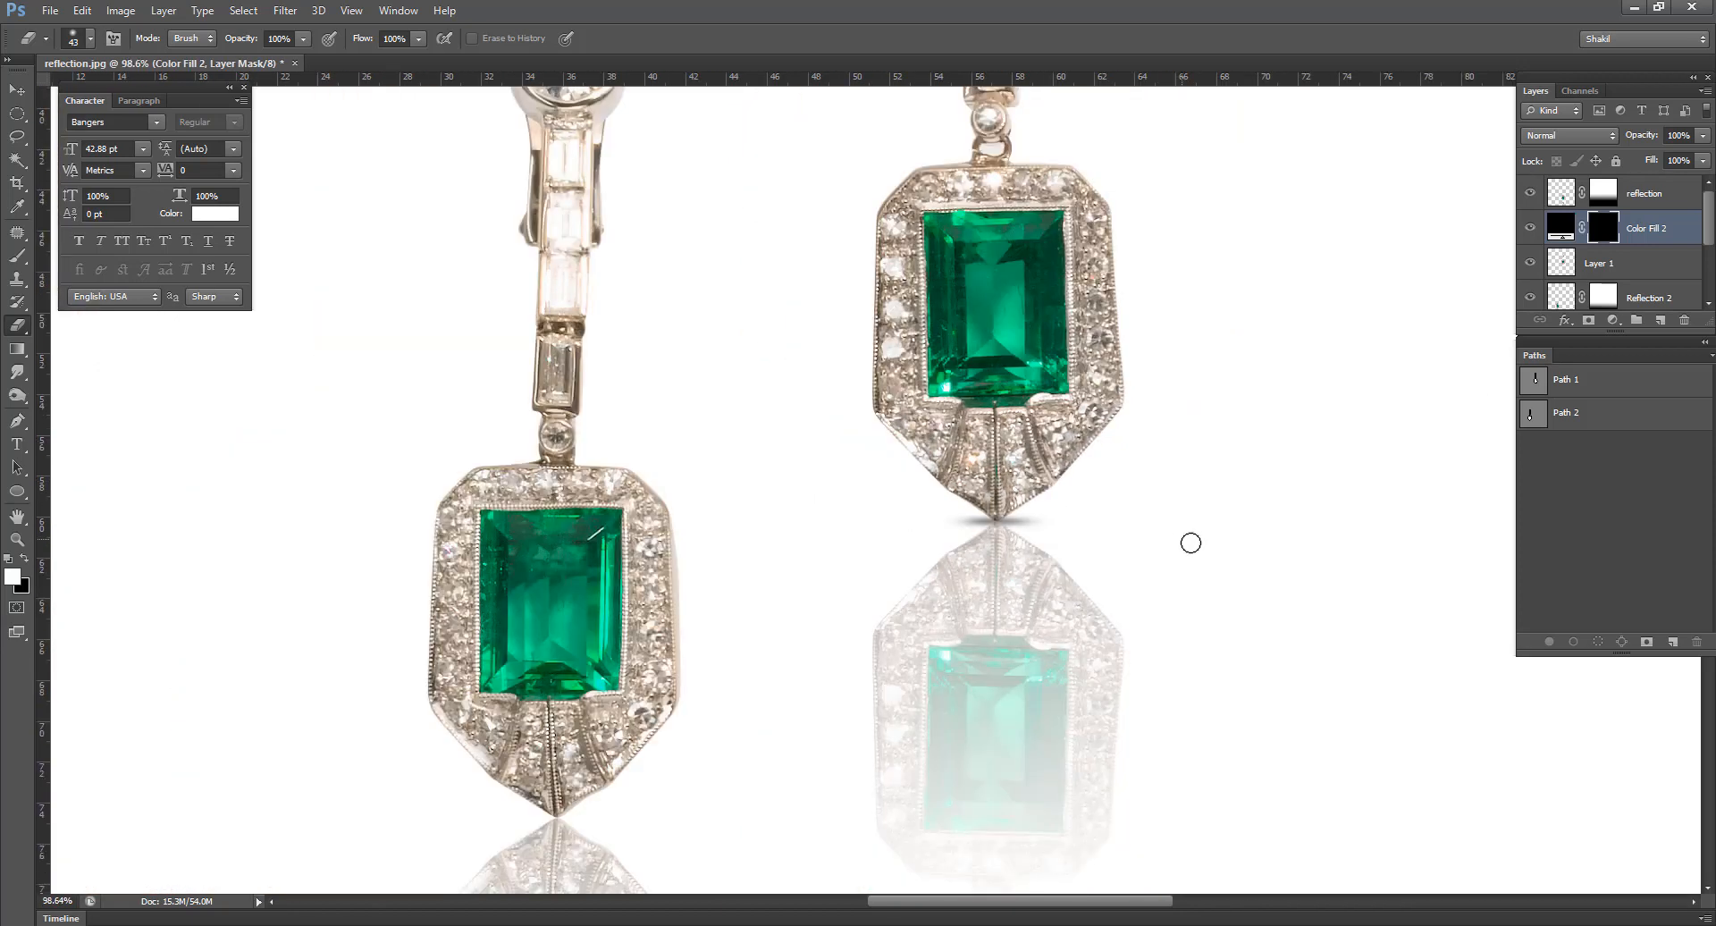
scroll(1190, 542, "down", 6)
key("v")
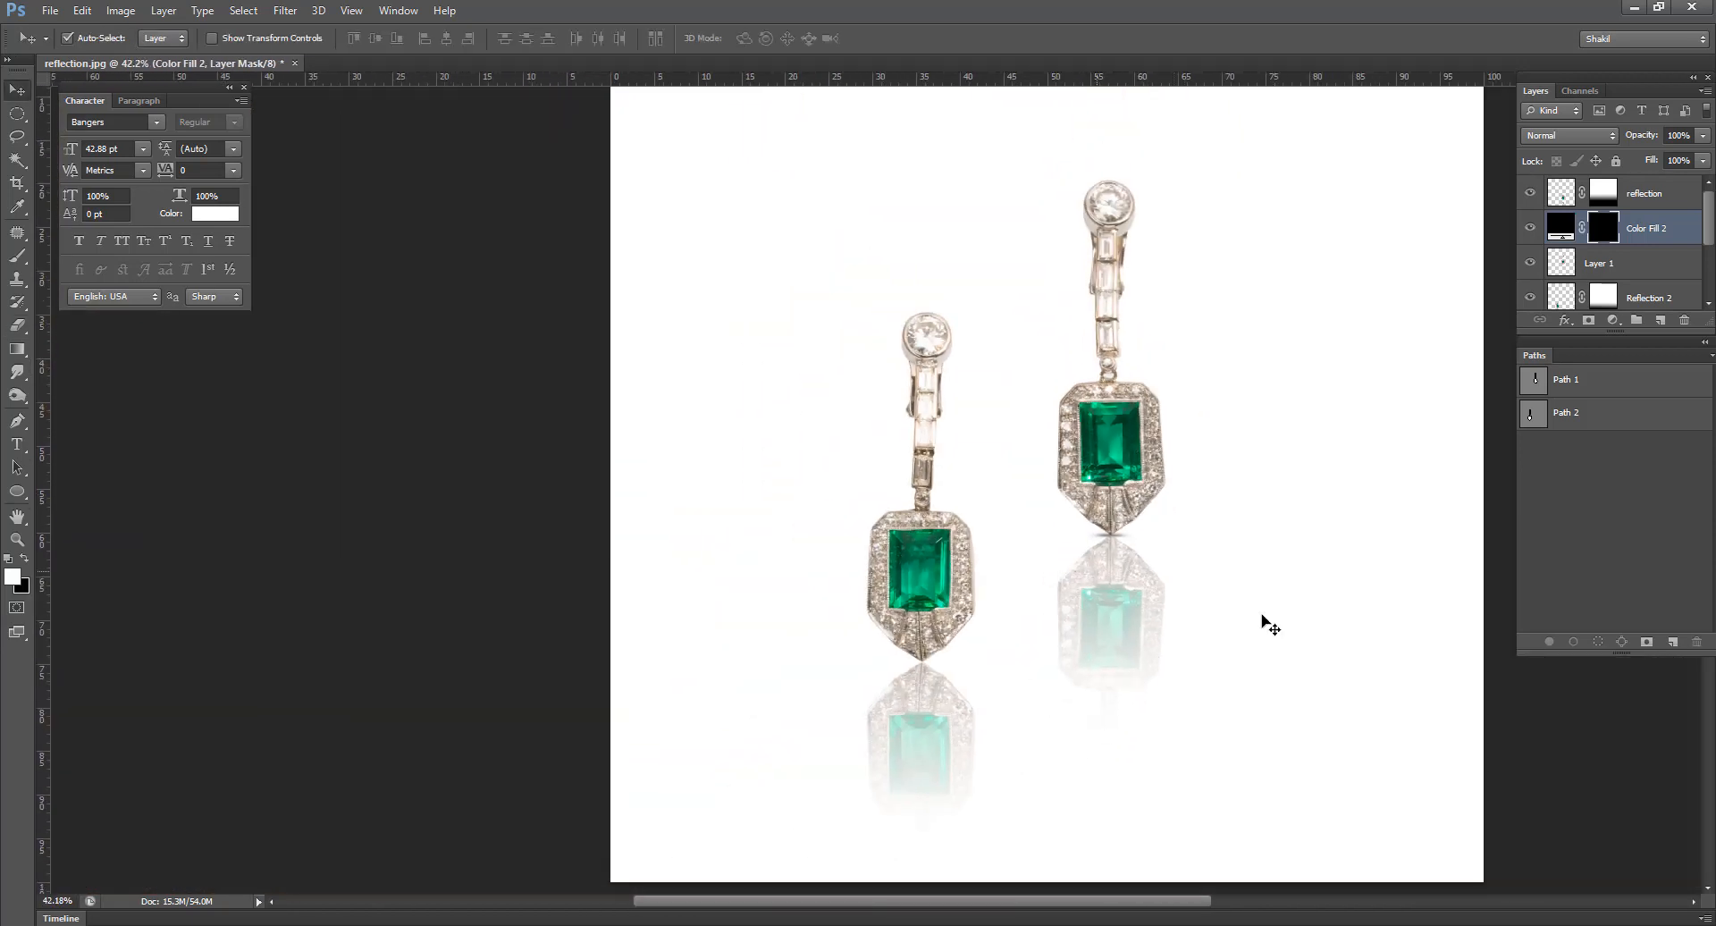
scroll(1126, 590, "up", 2)
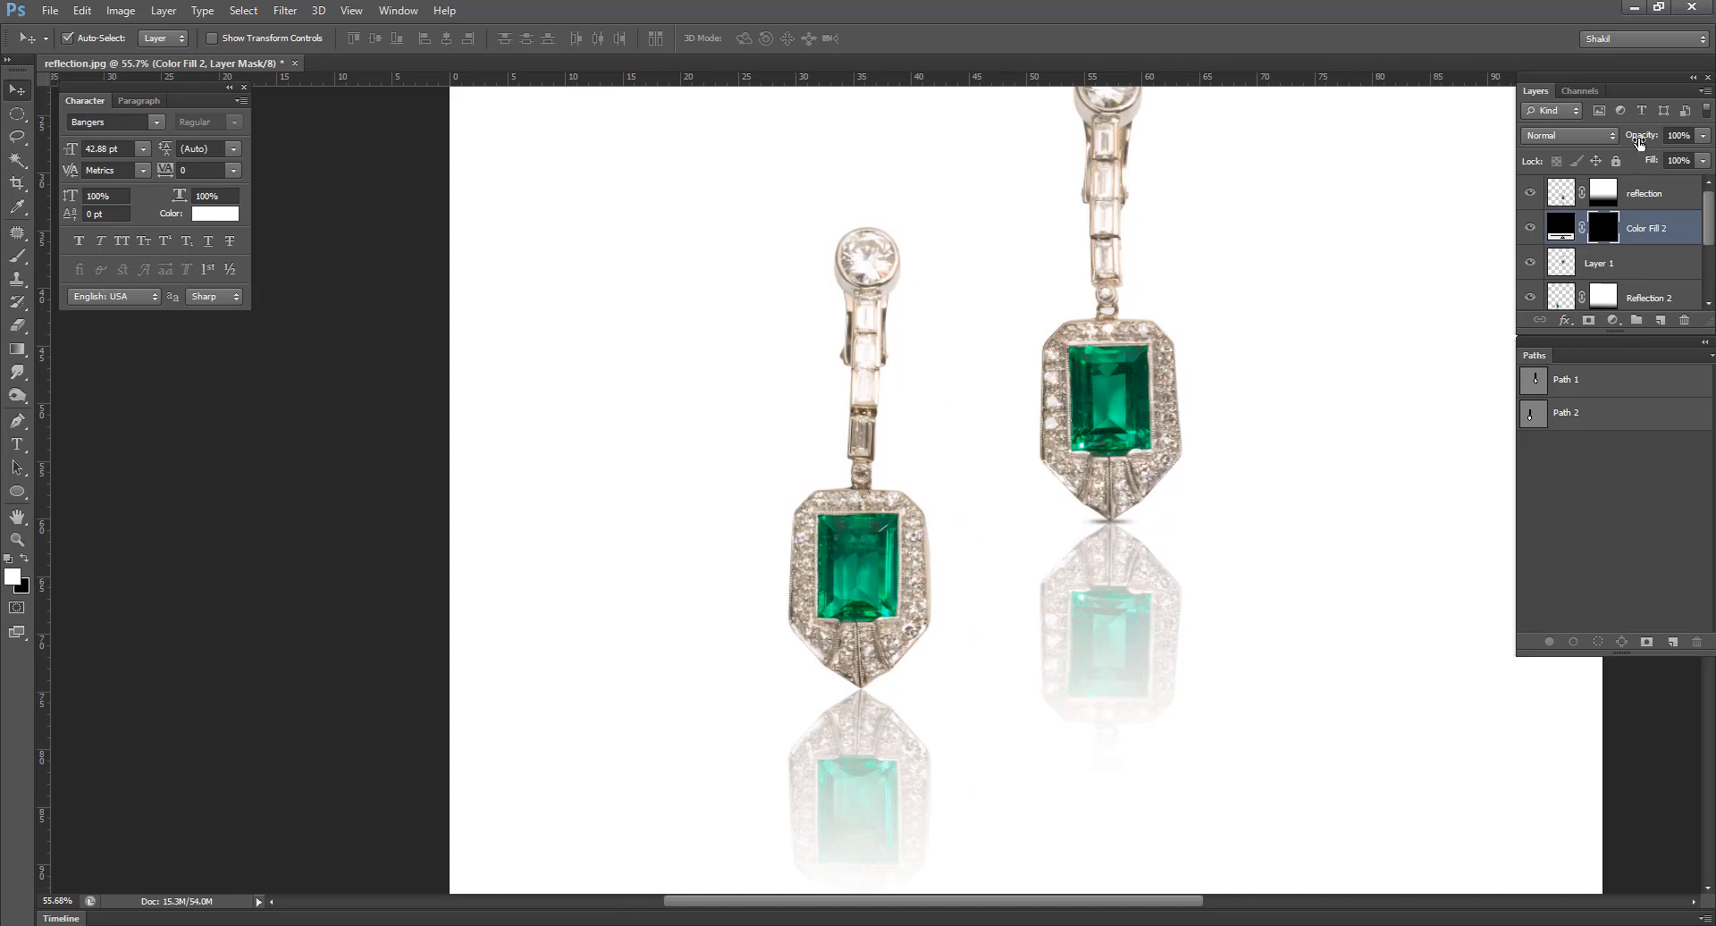
left_click_drag(1640, 141, 1624, 141)
- Duplicate the Color Fill 2 shadow layer and move the copy beneath the left earring's tip, where it meets its reflection
scroll(1080, 566, "up", 3)
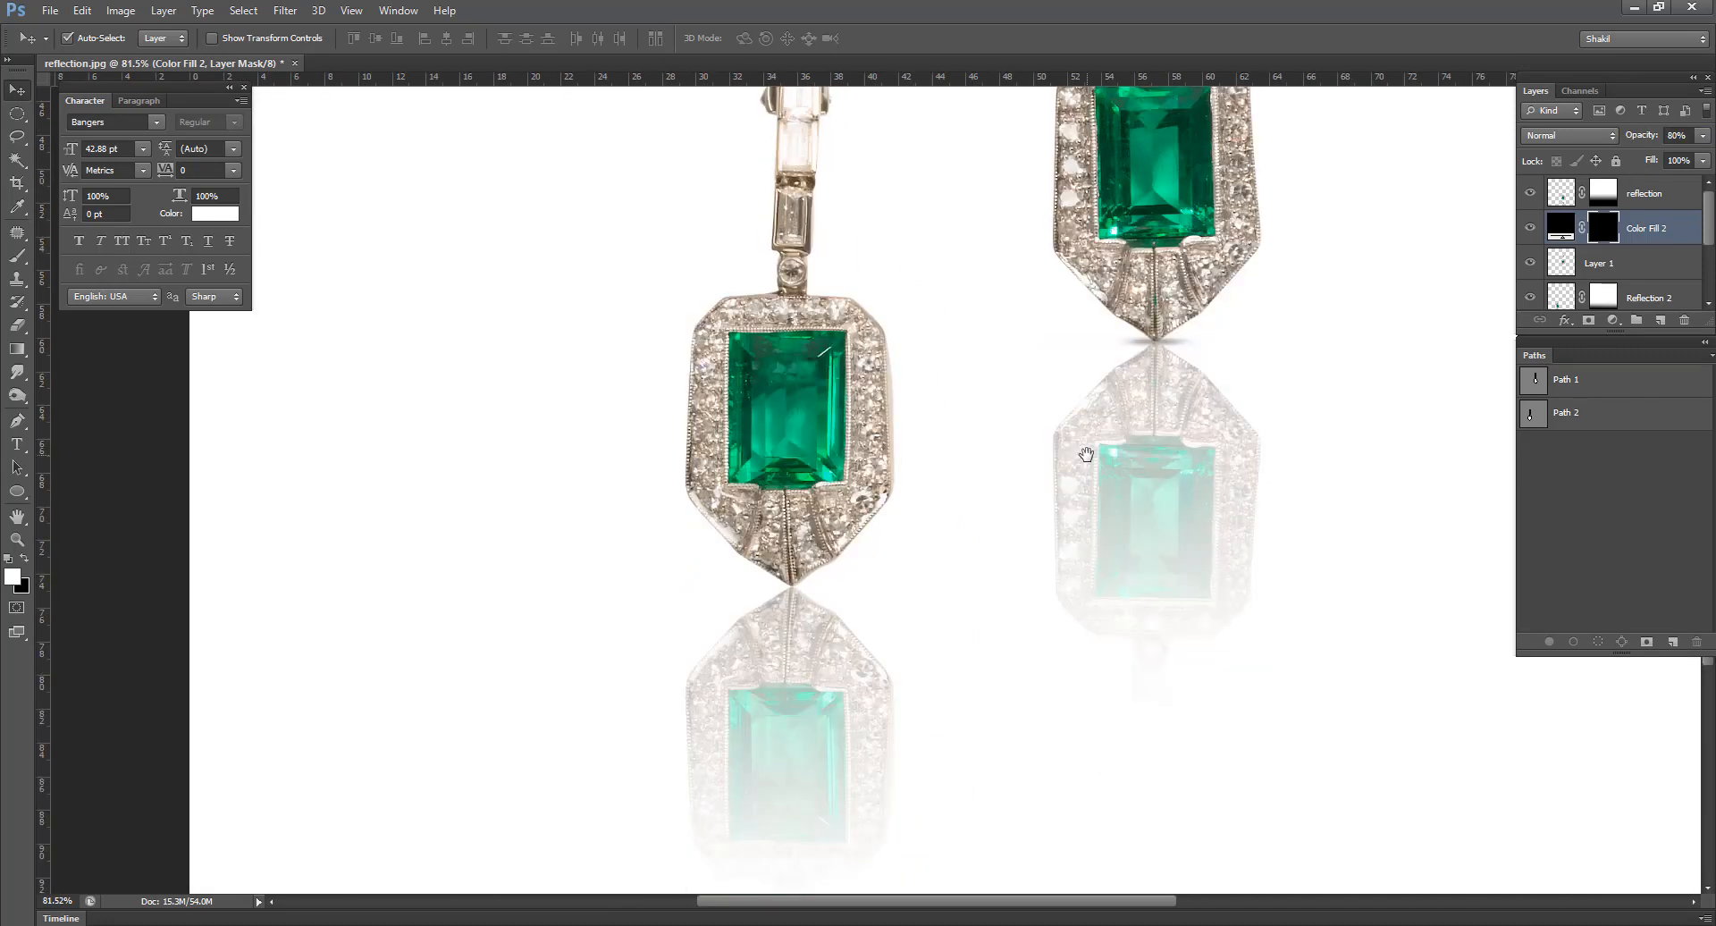
right_click(1645, 243)
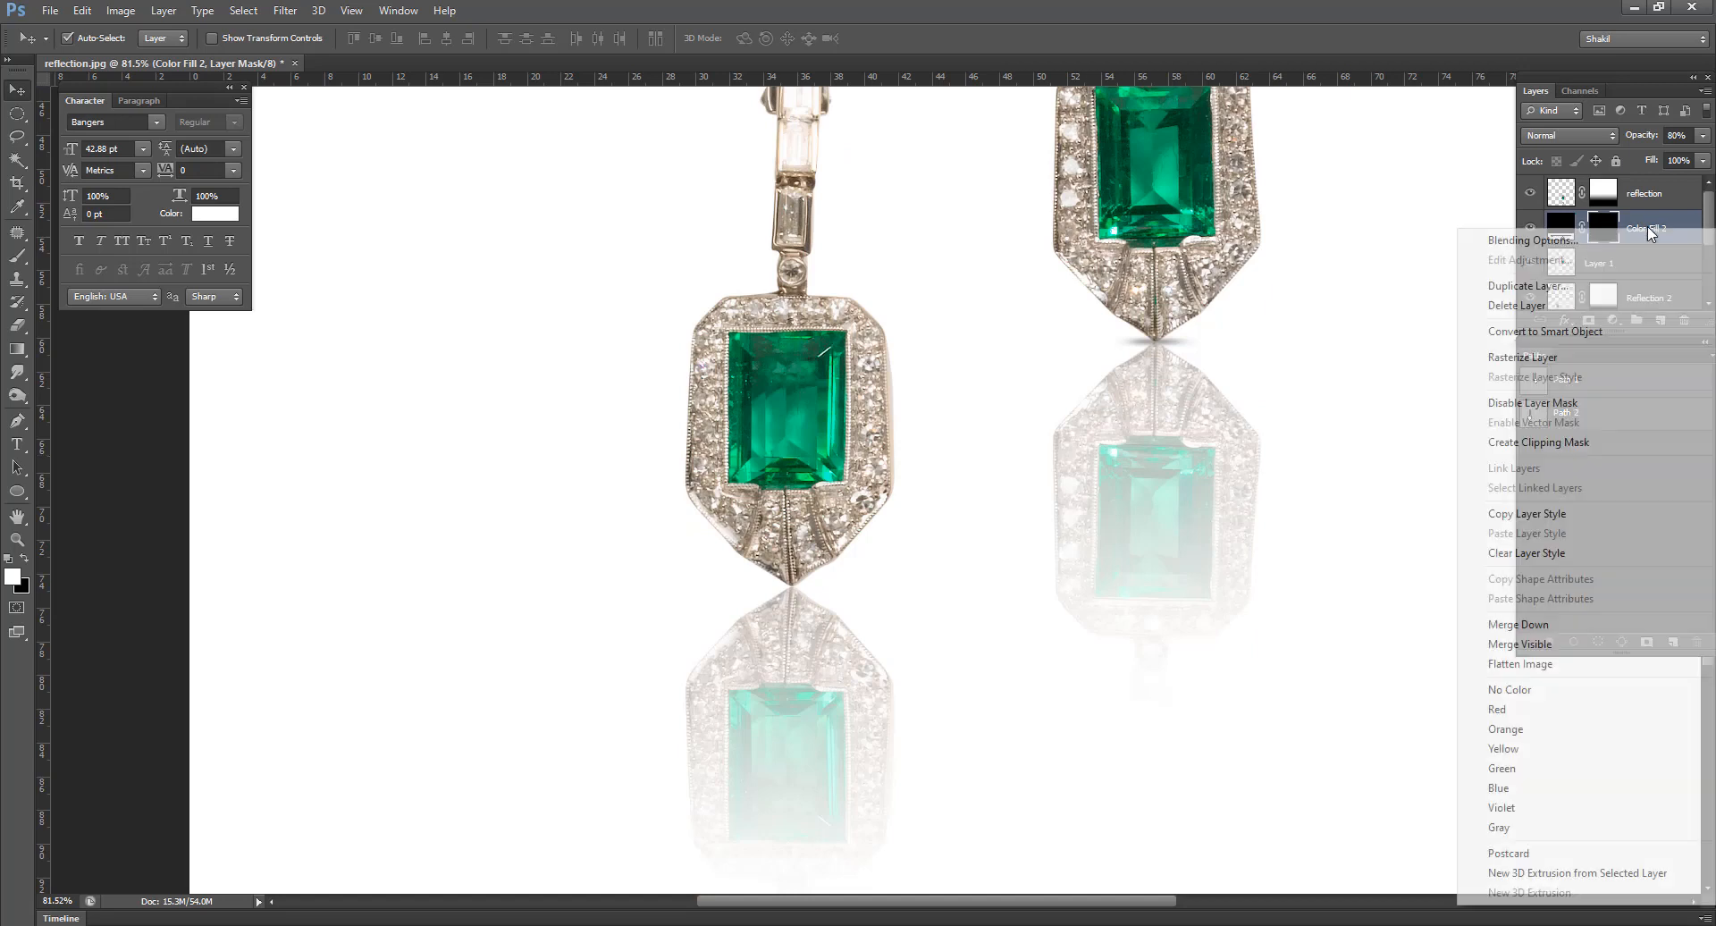
left_click(1600, 280)
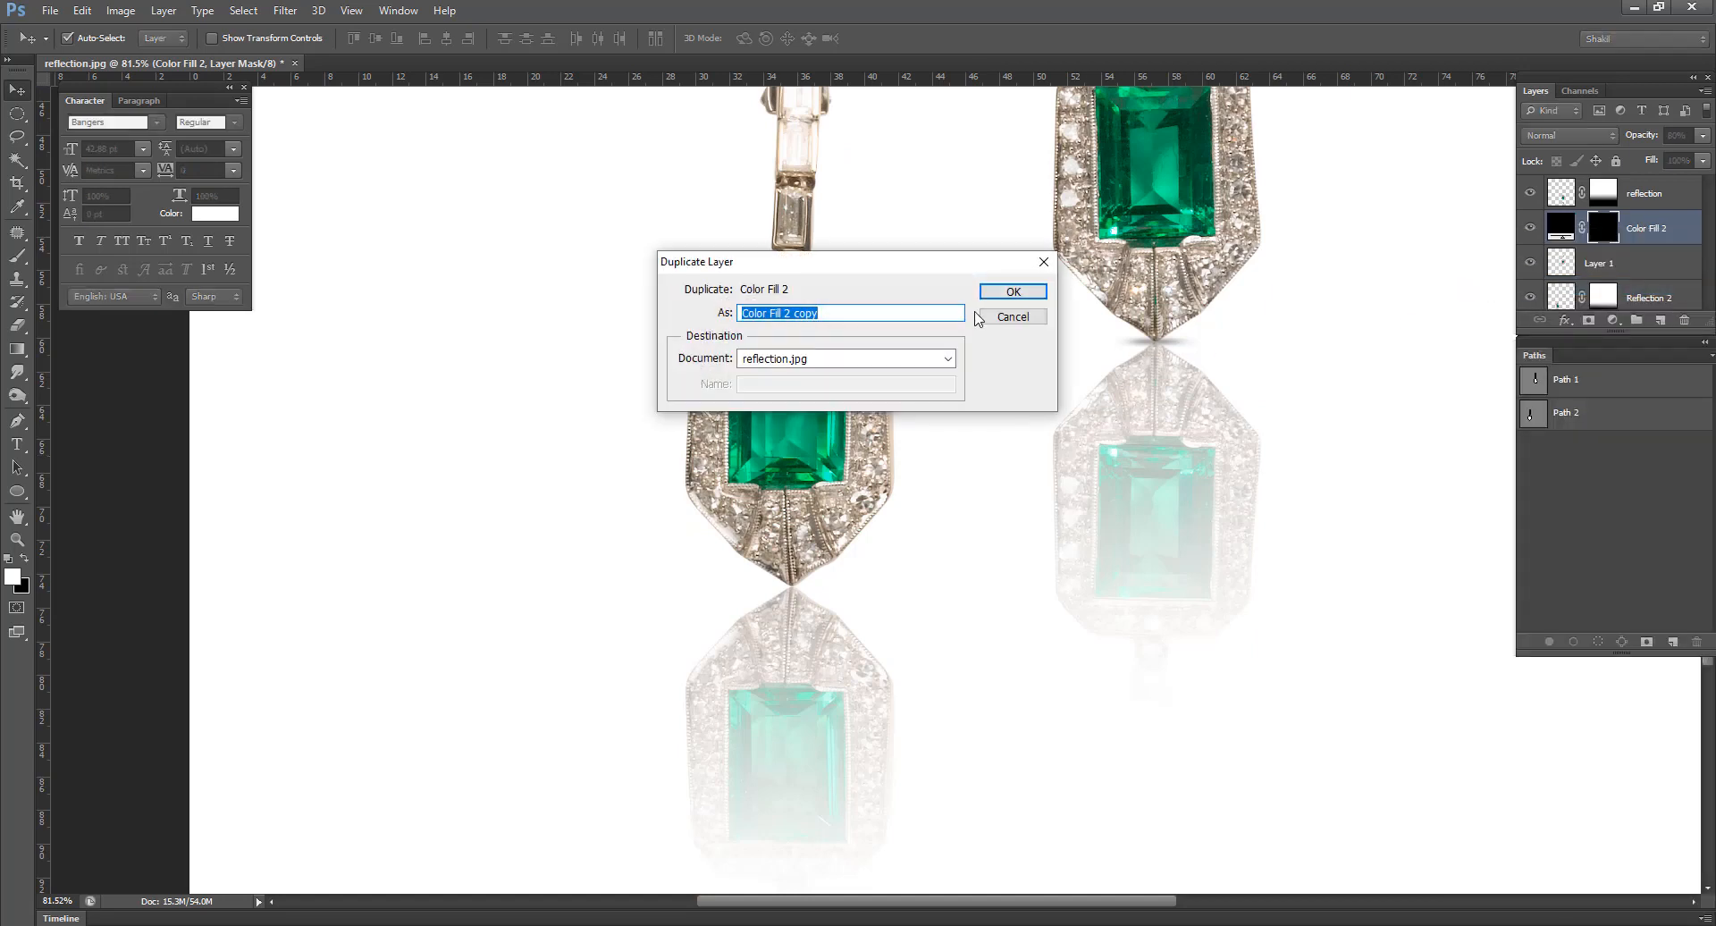
left_click(991, 293)
left_click_drag(1166, 341, 801, 588)
scroll(911, 567, "down", 5)
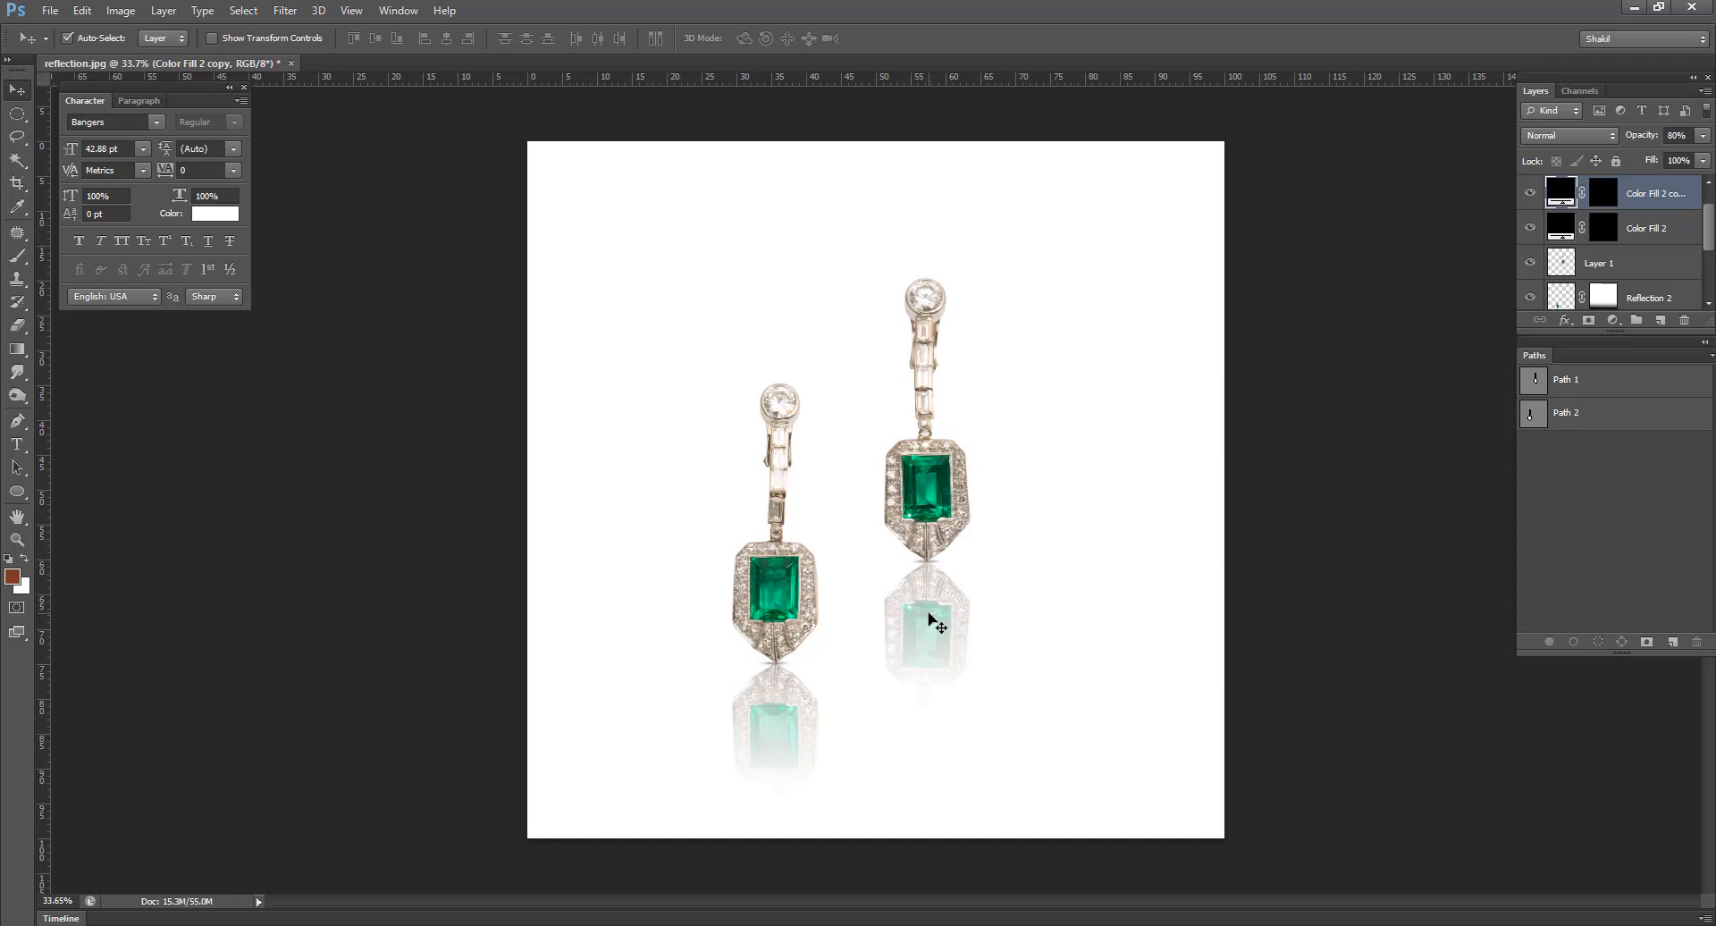
scroll(930, 628, "up", 2)
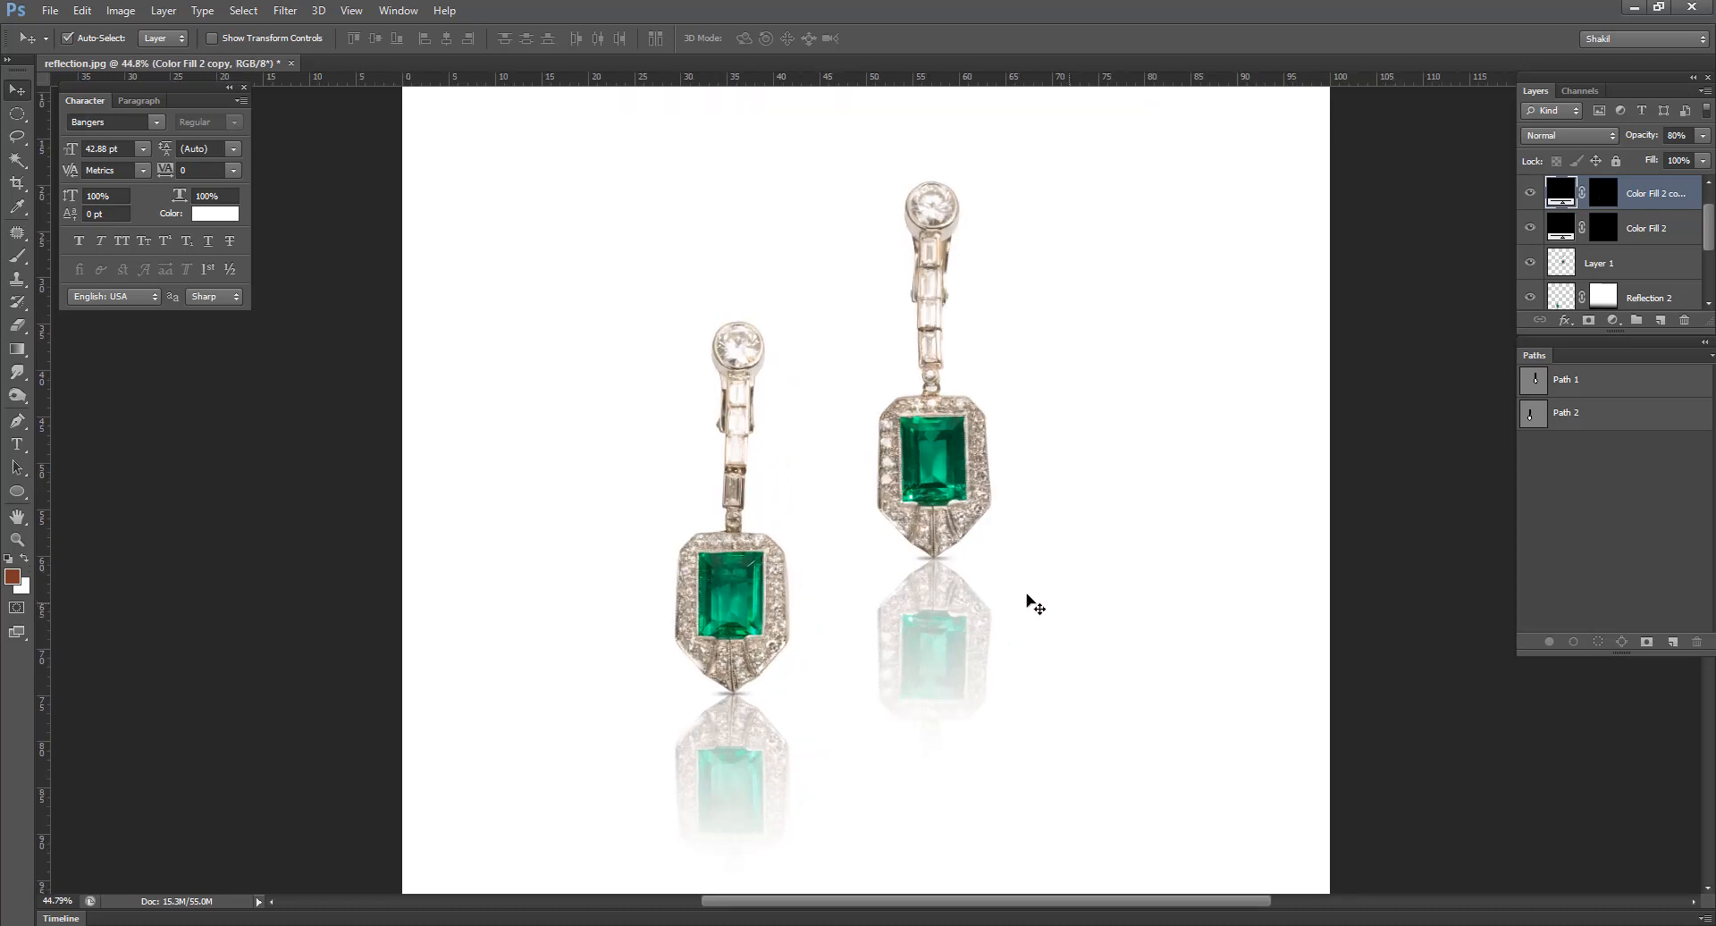